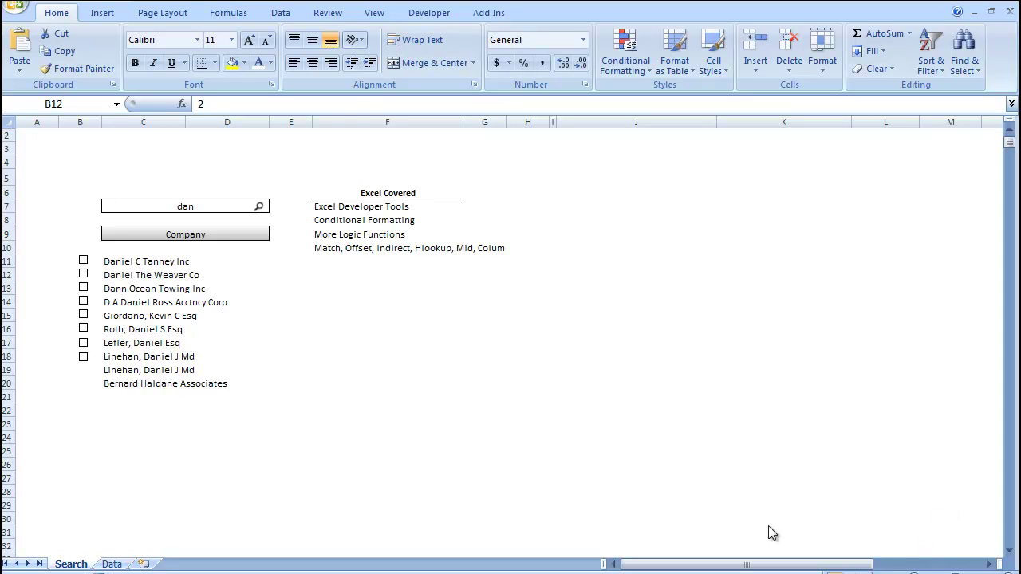
- Tick six dan matches in the finished demo, then switch to the CreateASearch2.xlsx workbook
left_click(83, 261)
left_click(83, 287)
left_click(83, 316)
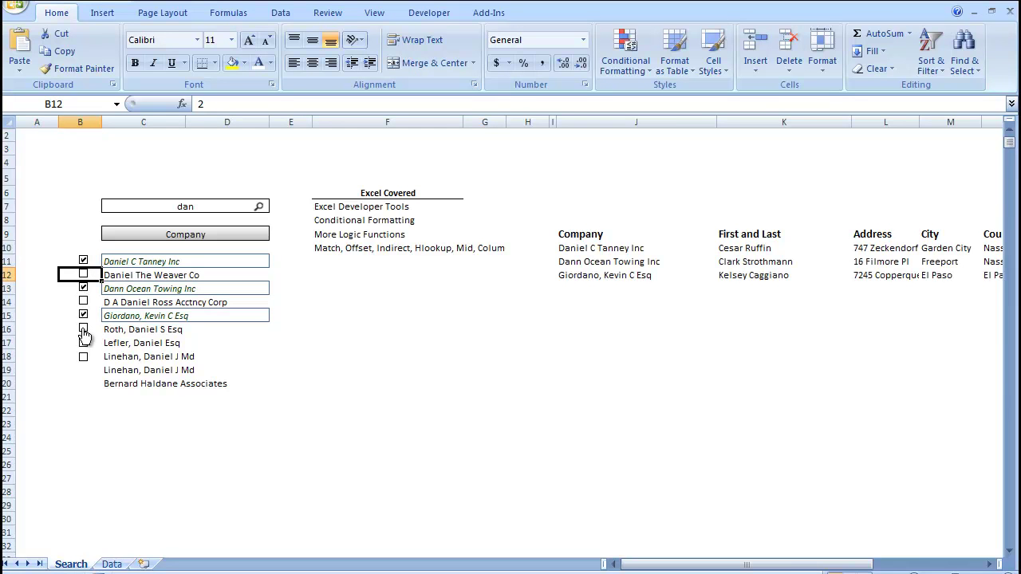
left_click(84, 330)
left_click(84, 343)
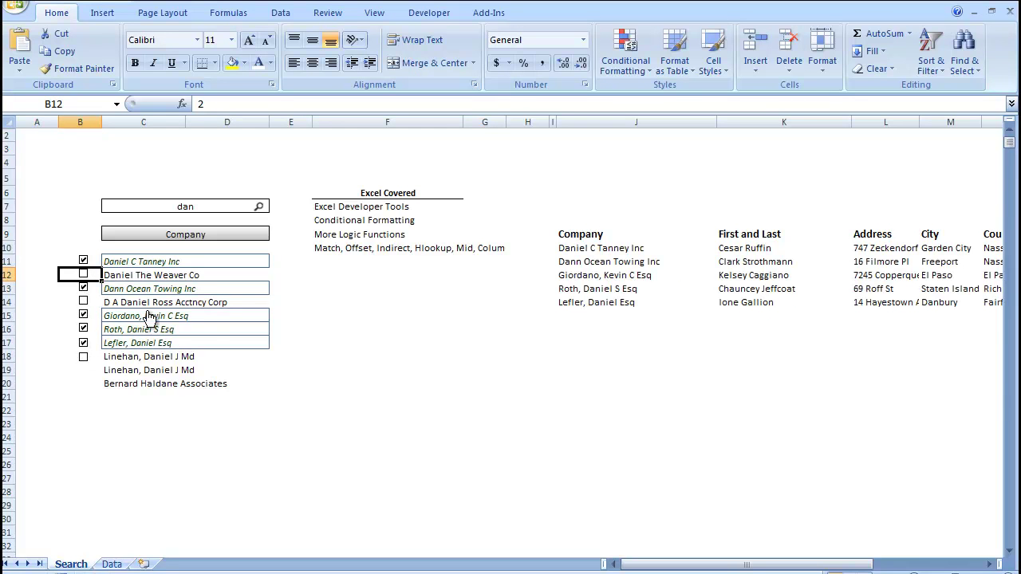
left_click(83, 301)
middle_click(311, 339)
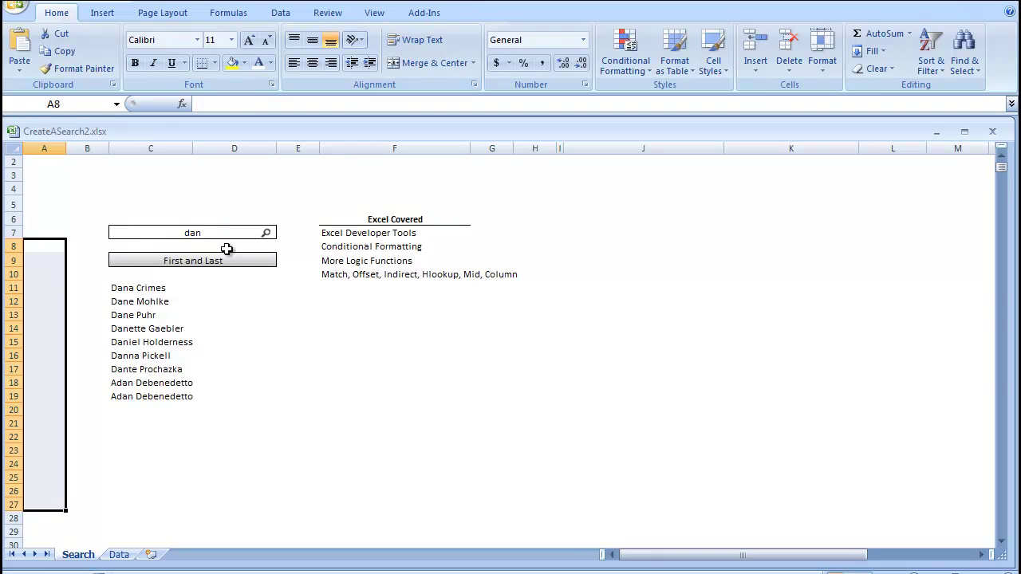
- Enable 'Show Developer tab in the Ribbon' in Excel Options and display the Developer tab
left_click(427, 12)
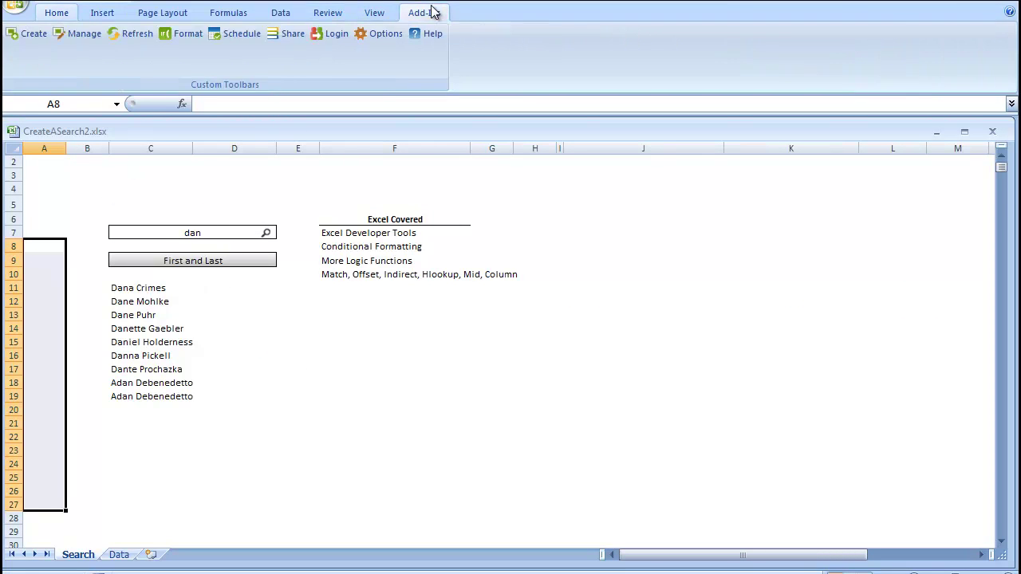
left_click(376, 13)
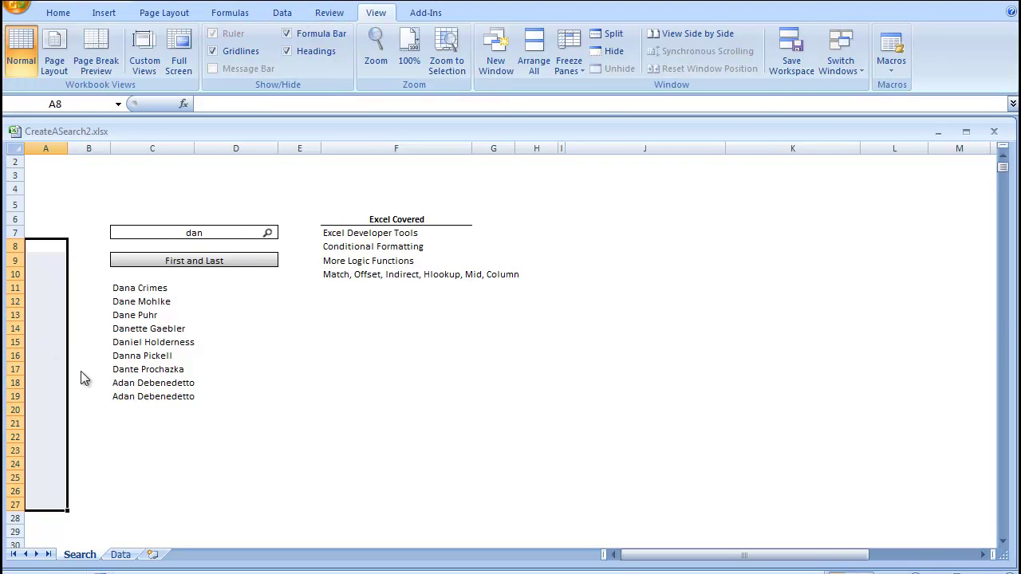
key("alt+t")
key("o")
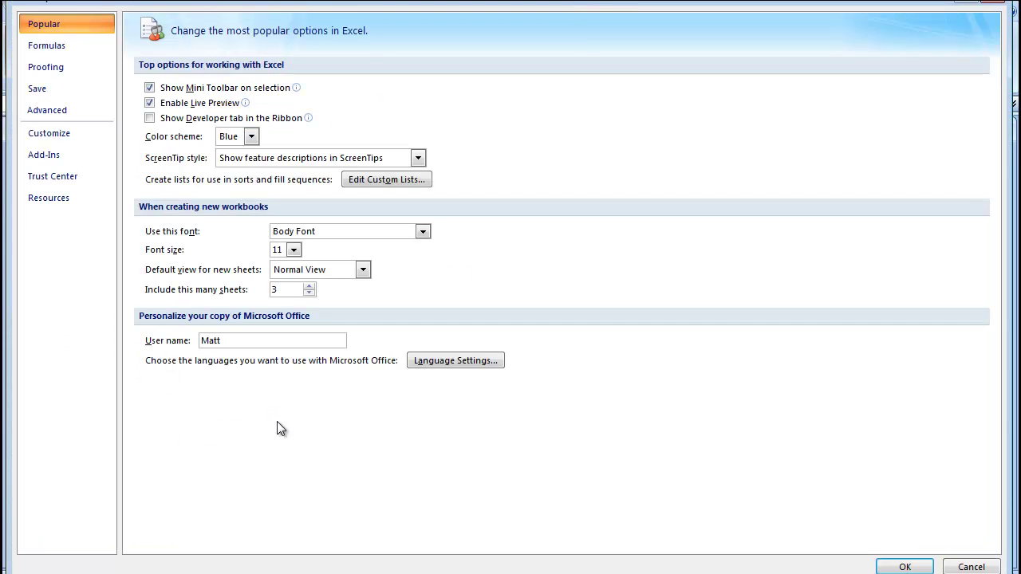
left_click(149, 119)
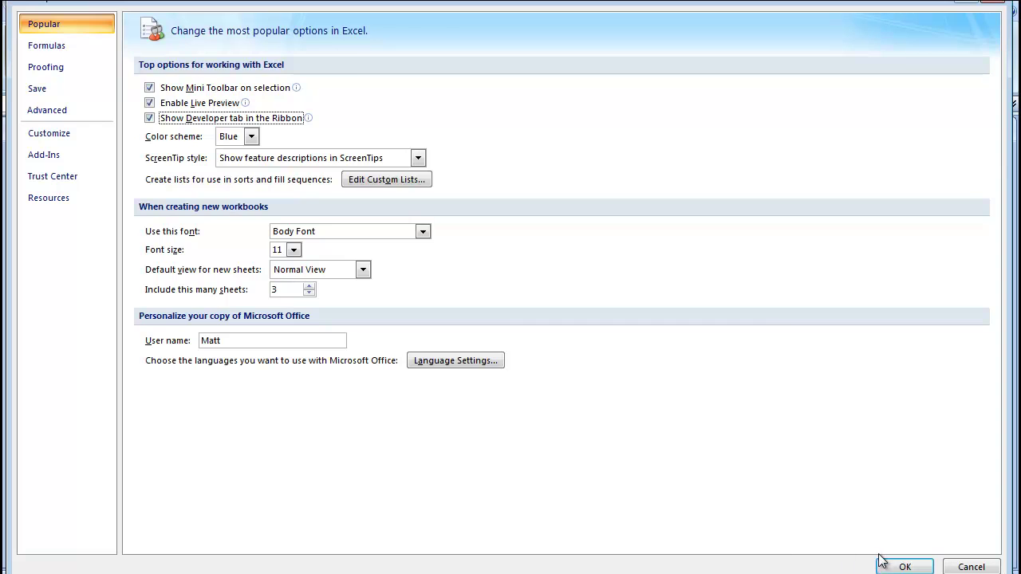
left_click(904, 566)
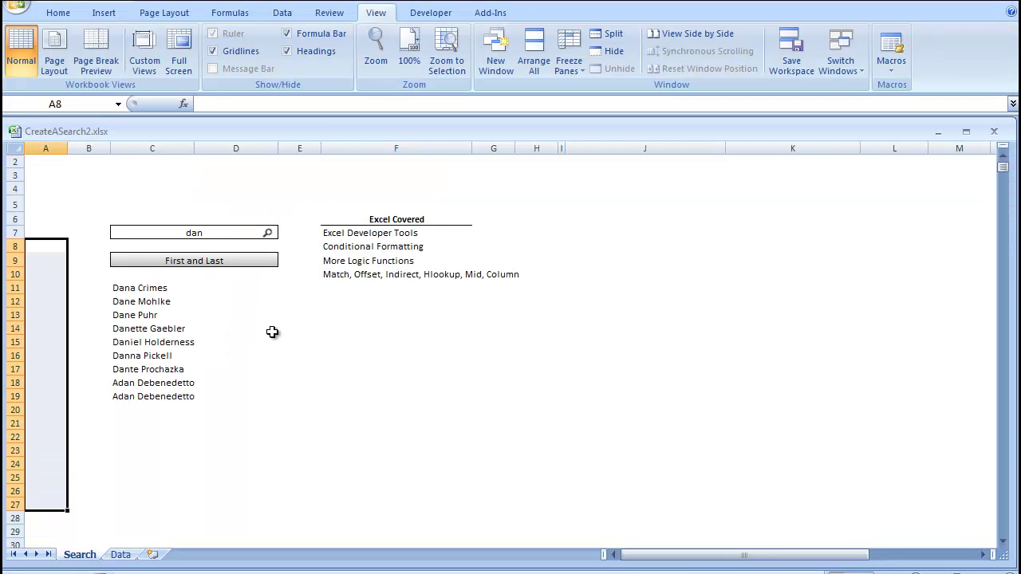
left_click(438, 14)
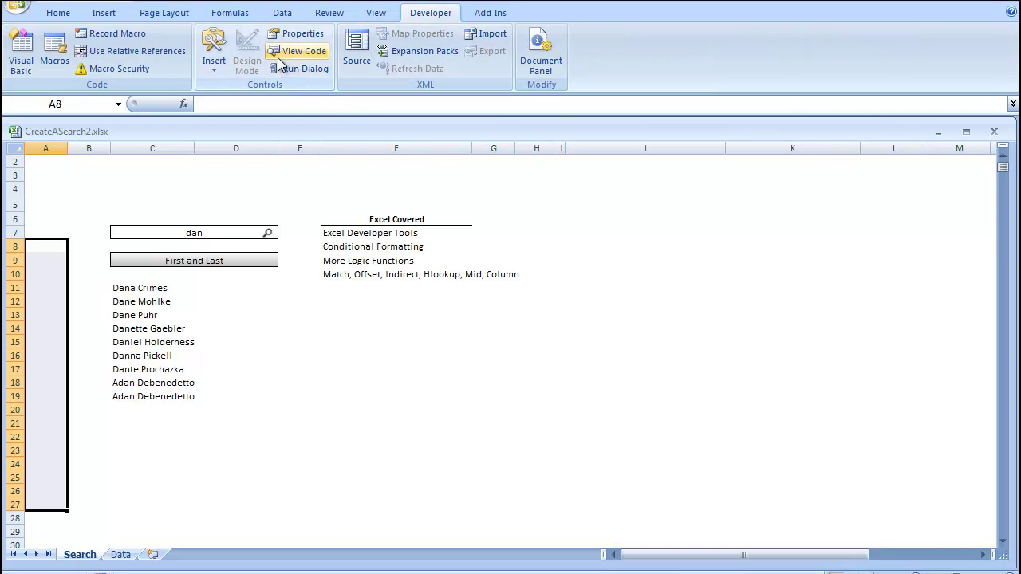
left_click(216, 68)
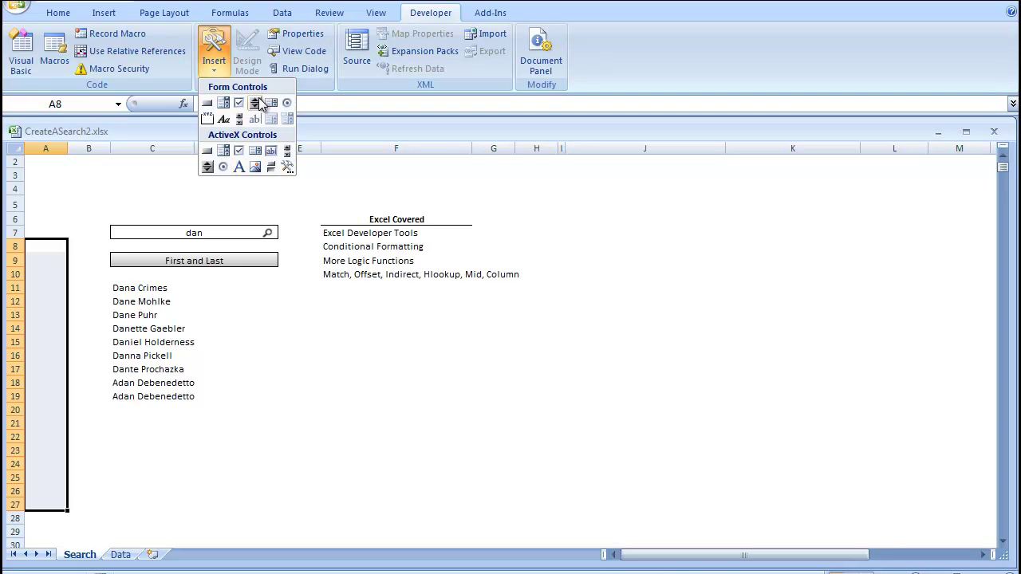
left_click(256, 102)
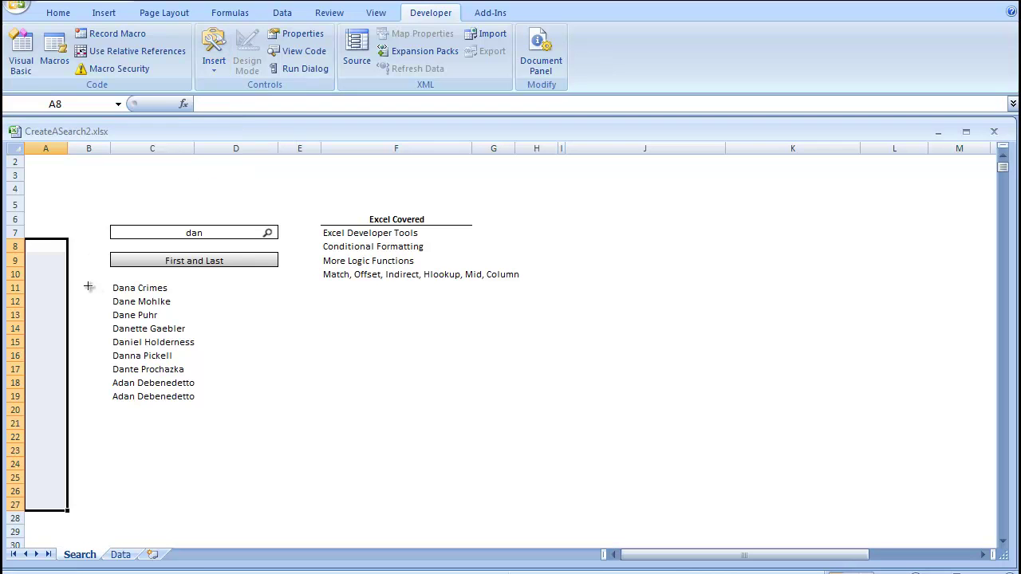
left_click(98, 287)
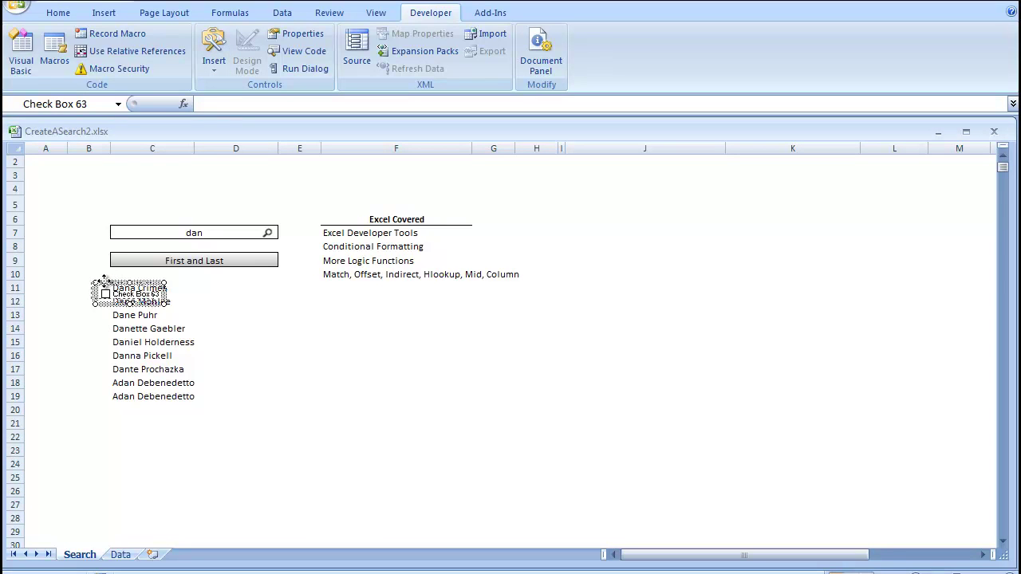
left_click_drag(104, 280, 99, 276)
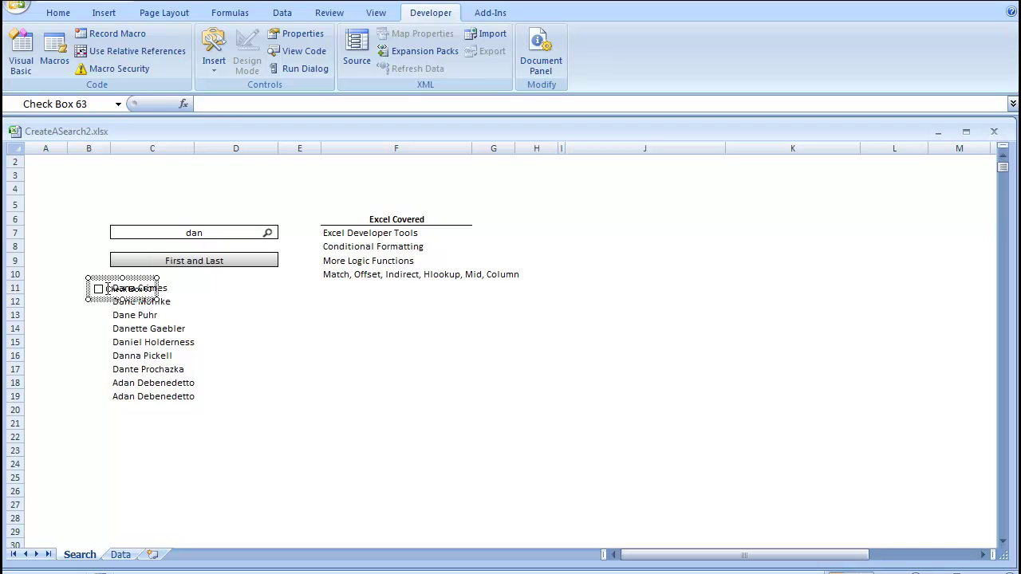
- Delete the check box's caption text and narrow it to just the box
right_click(107, 288)
left_click(151, 354)
key("BackSpace")
left_click_drag(157, 288, 113, 290)
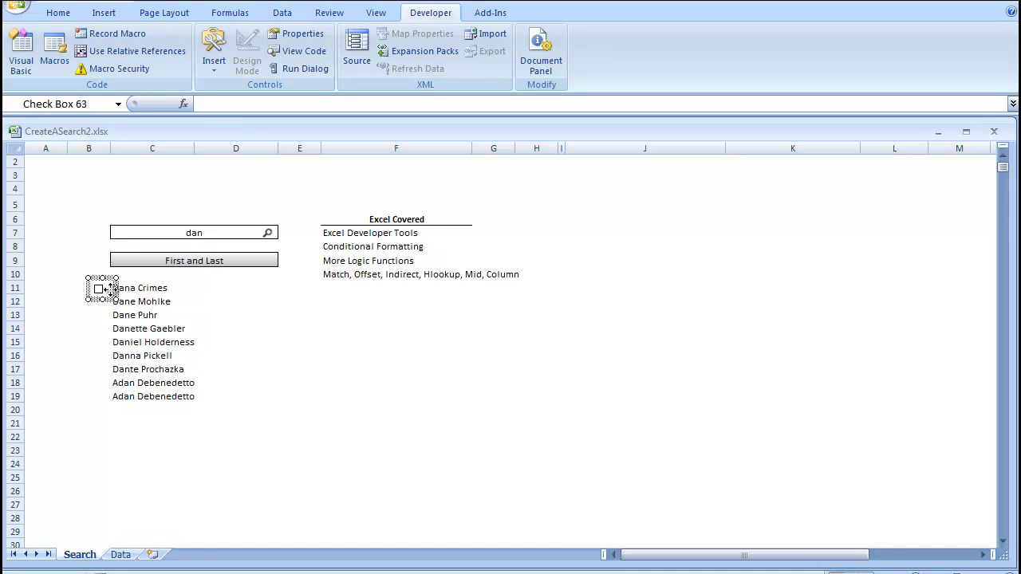
right_click(110, 290)
left_click(36, 331)
right_click(102, 297)
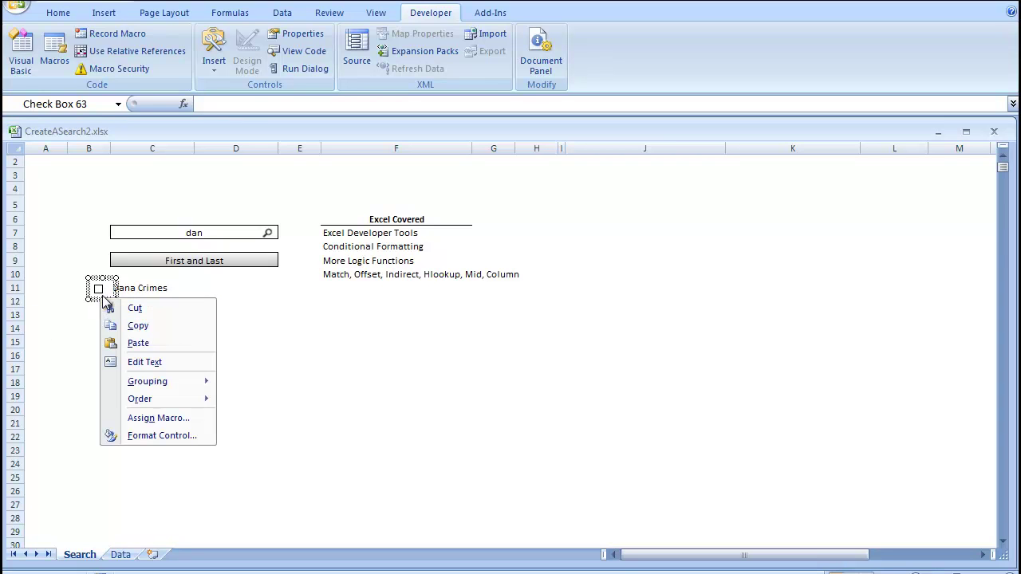
left_click(149, 436)
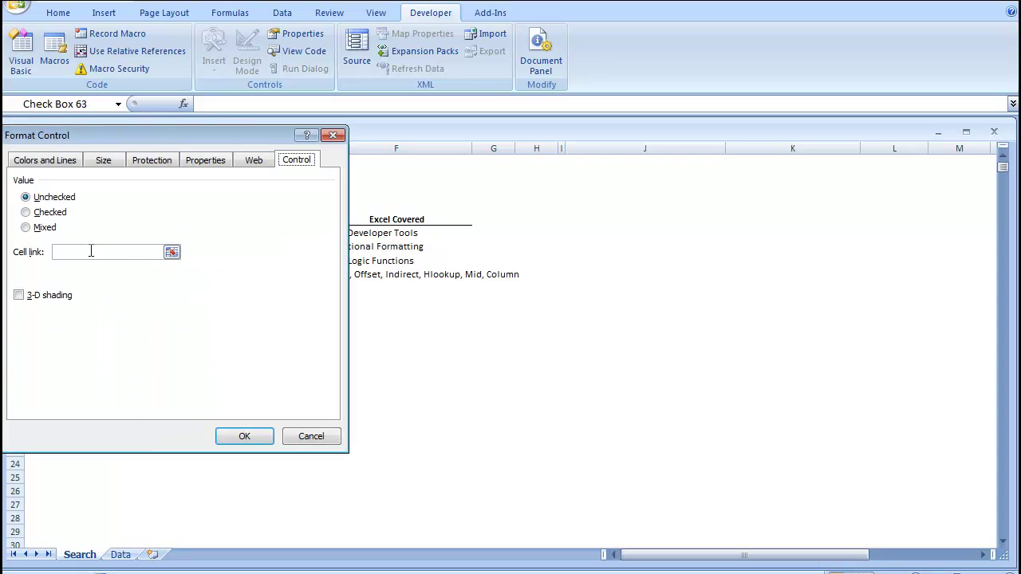
left_click_drag(179, 143, 294, 349)
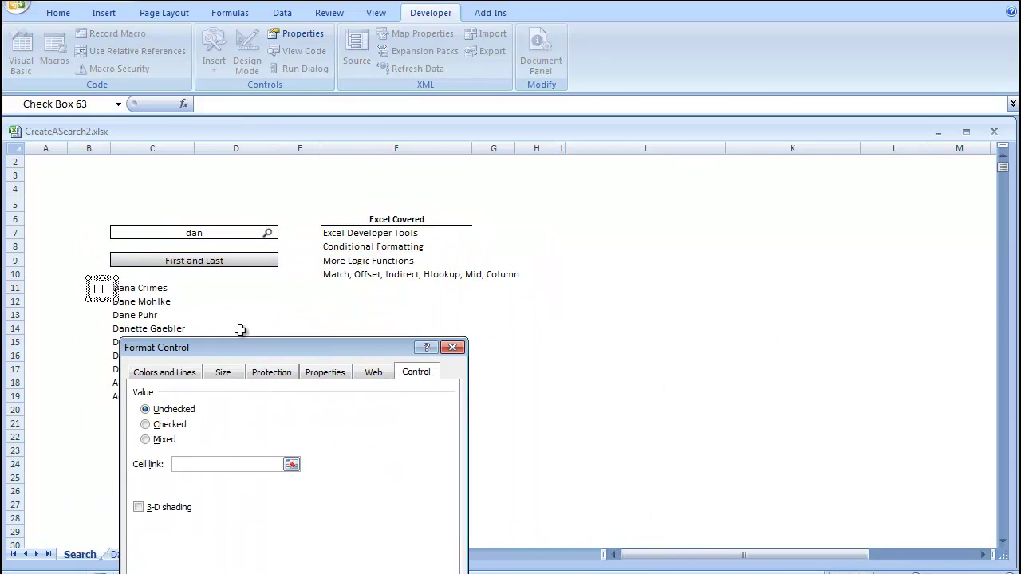
left_click(296, 291)
left_click_drag(307, 348, 303, 194)
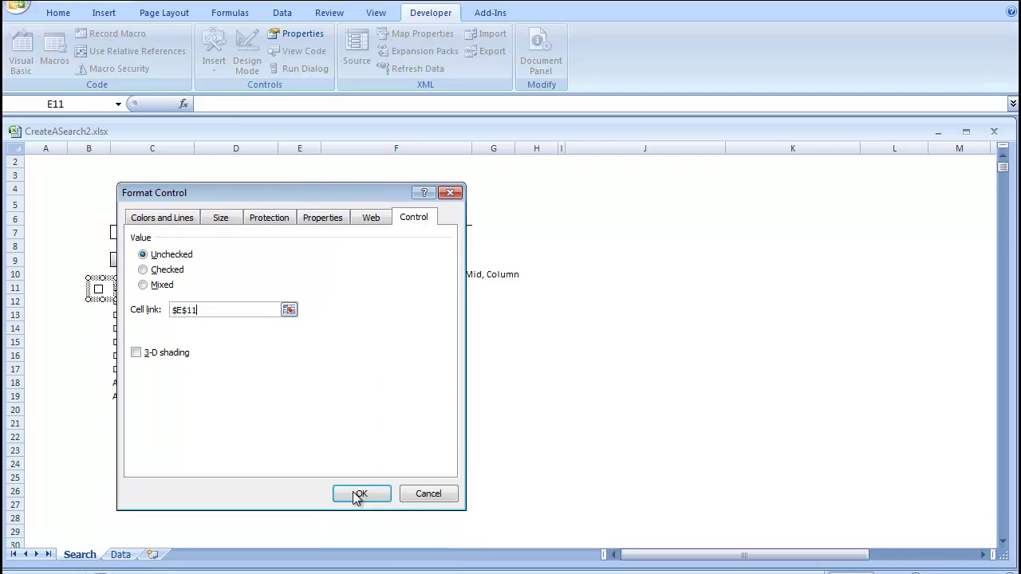
left_click(359, 495)
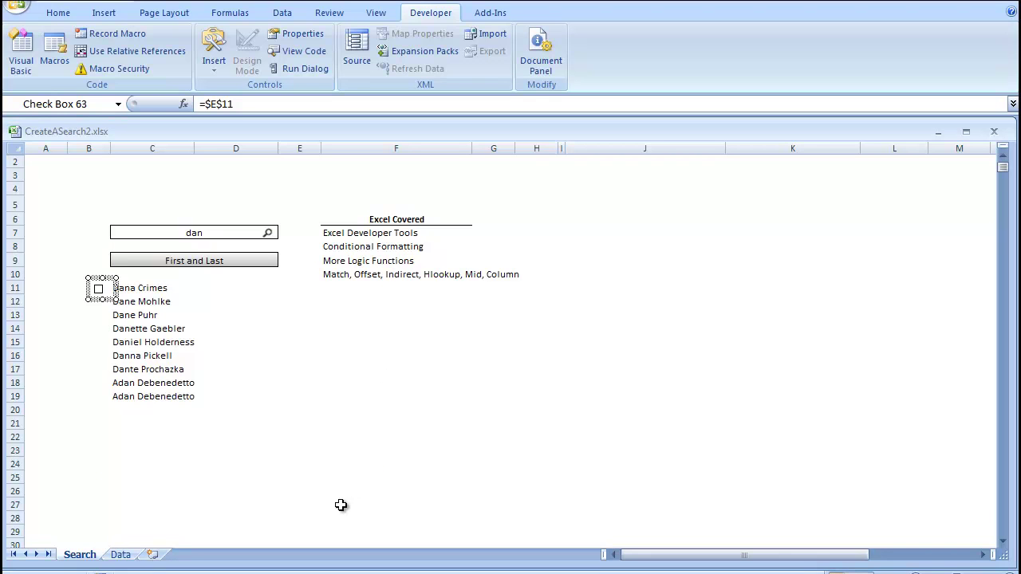
left_click(126, 397)
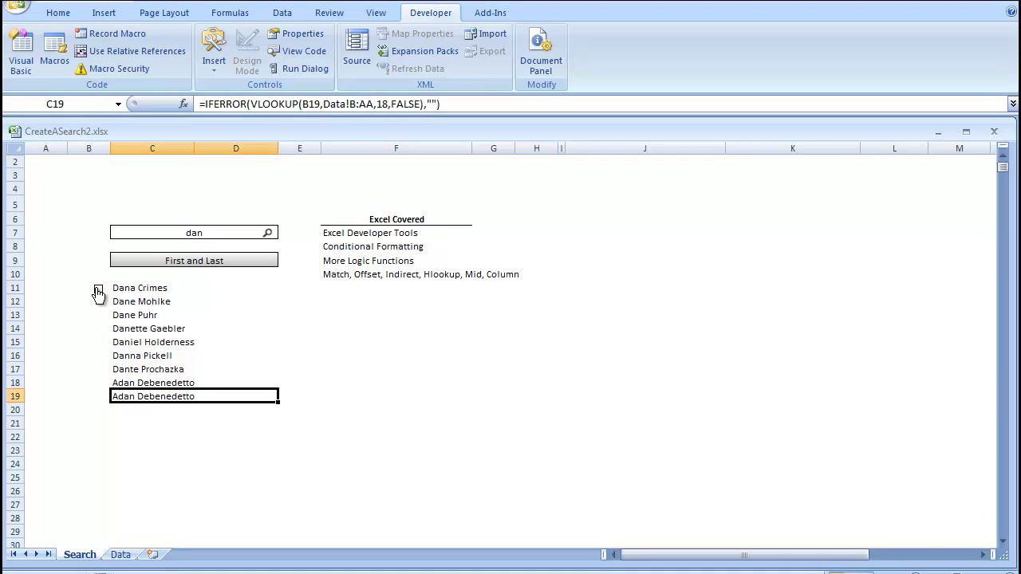
left_click(99, 292)
left_click(99, 292)
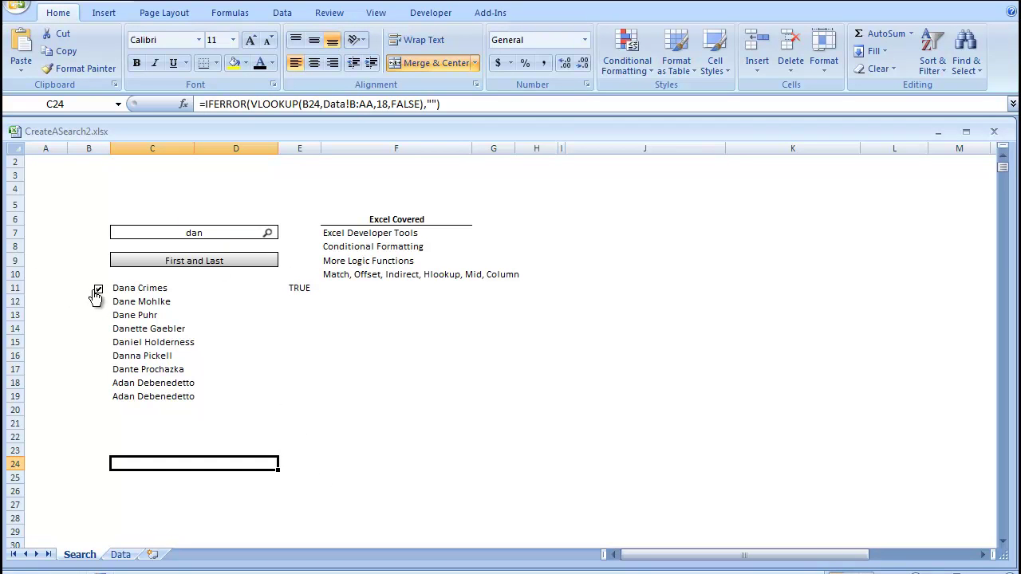
left_click(99, 294)
left_click(102, 338)
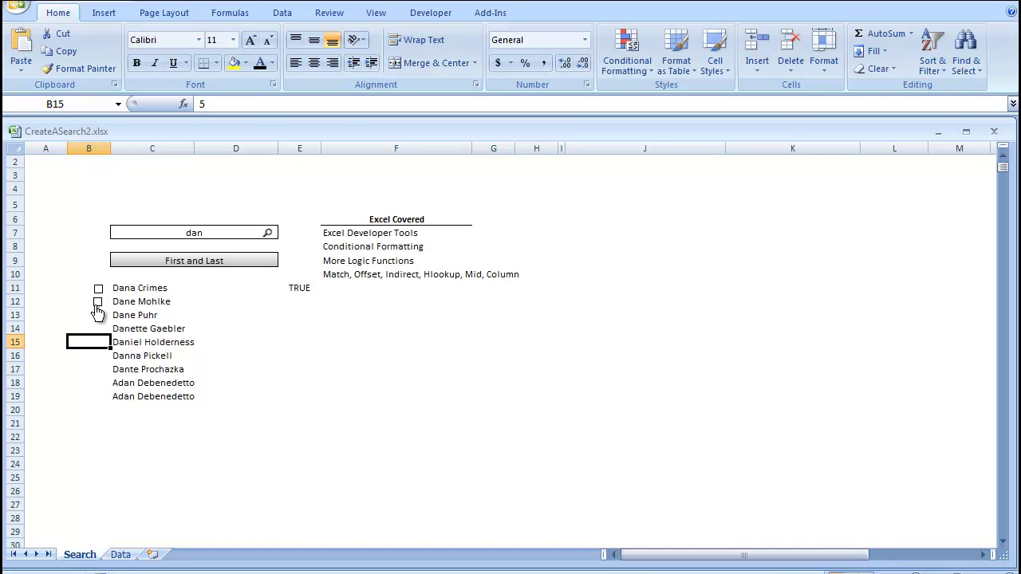
left_click(97, 304)
right_click(97, 303)
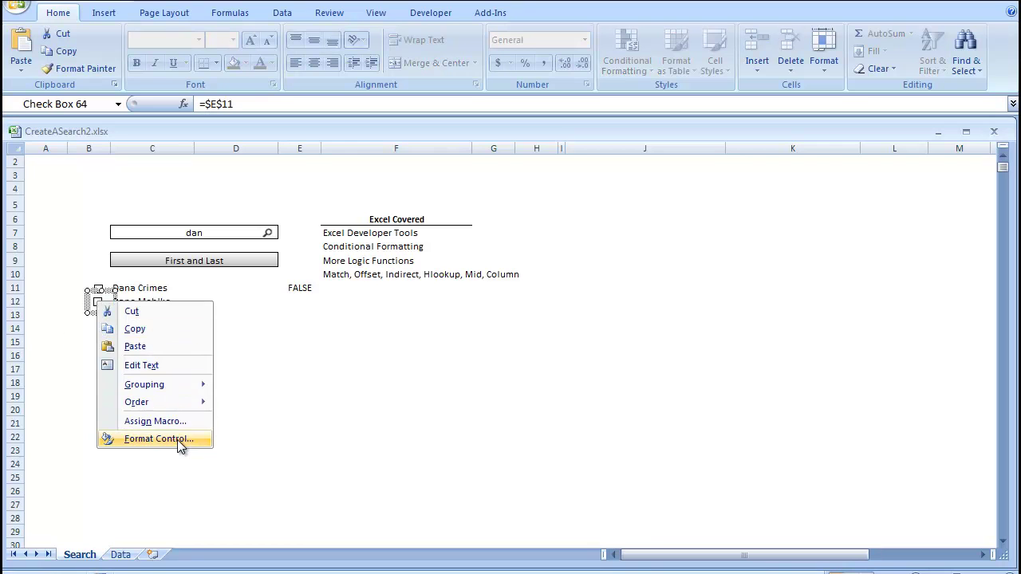
left_click(177, 440)
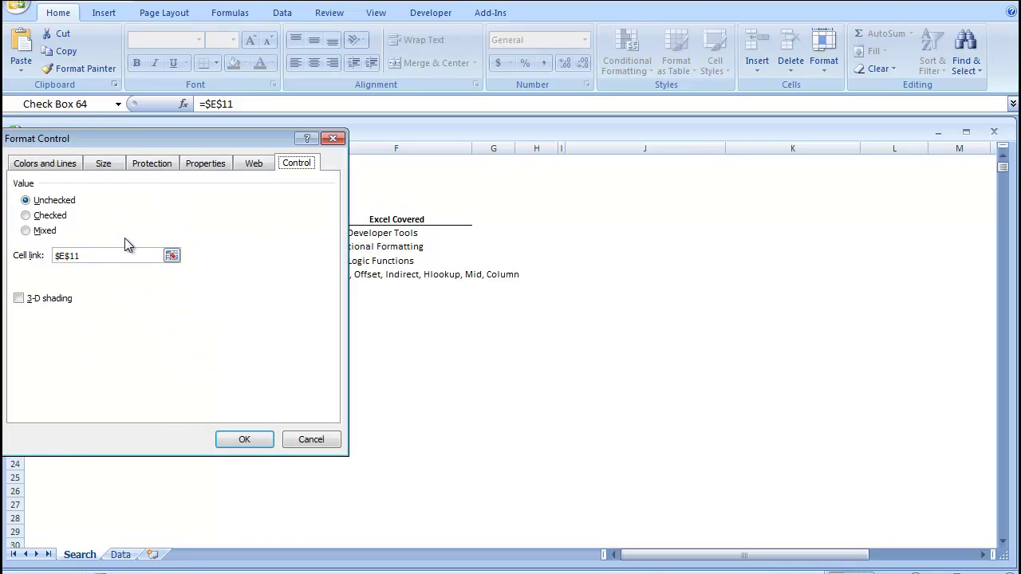
left_click(82, 255)
left_click_drag(76, 256, 88, 262)
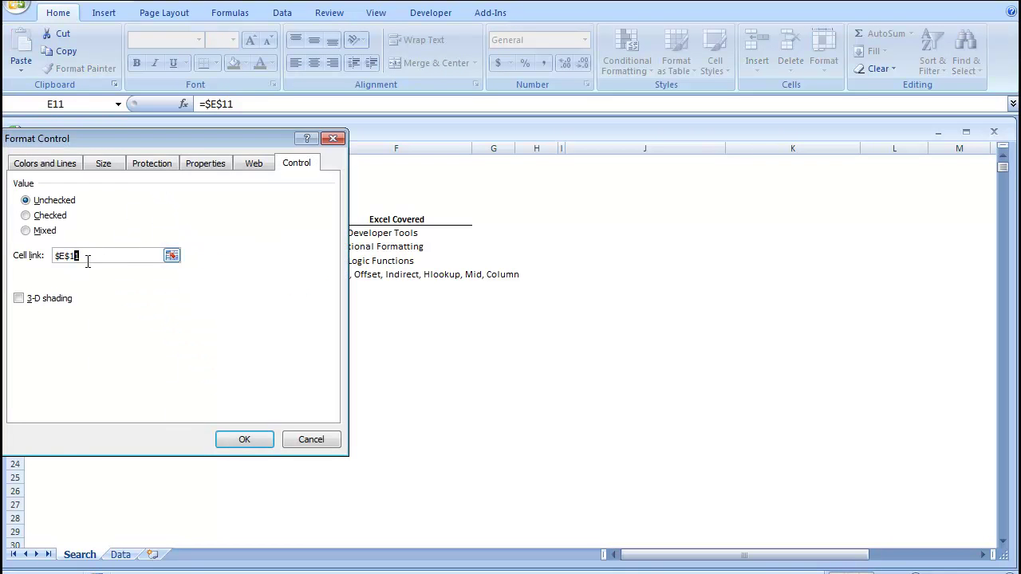
left_click(242, 442)
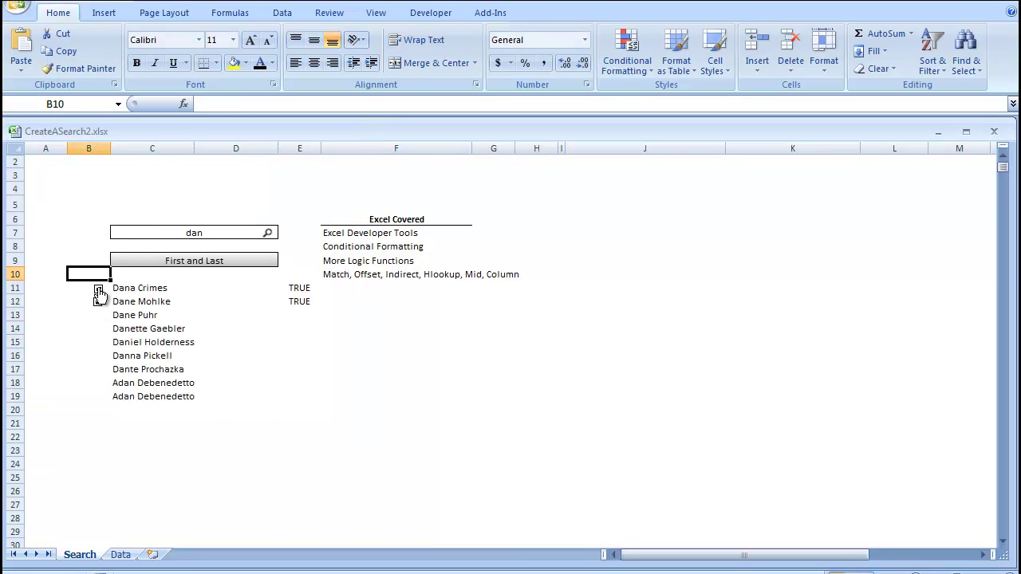
left_click(98, 304)
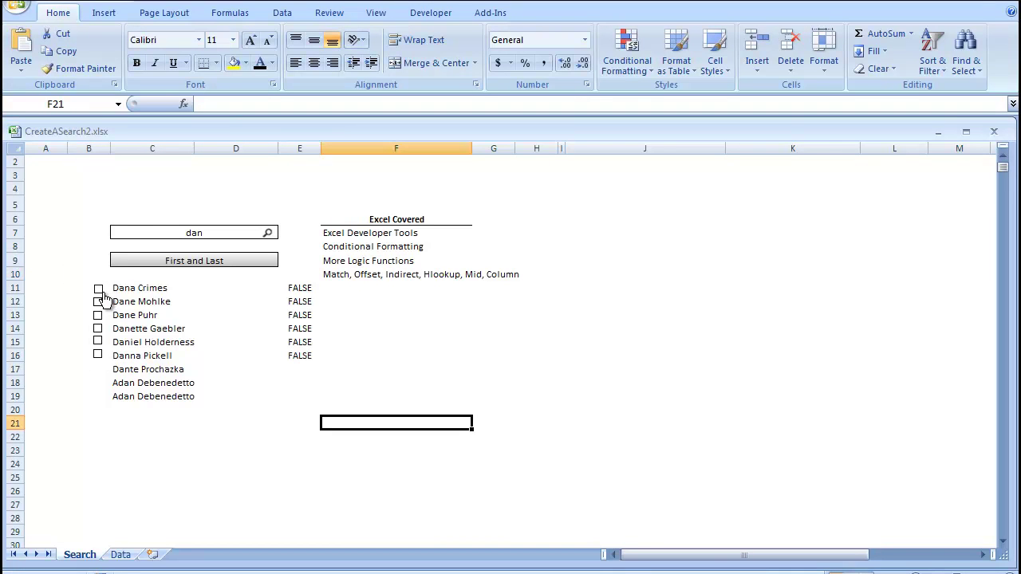
- Tick the check boxes in rows 11 through 16 so E11:E16 read TRUE
left_click(98, 289)
left_click(97, 316)
left_click(96, 355)
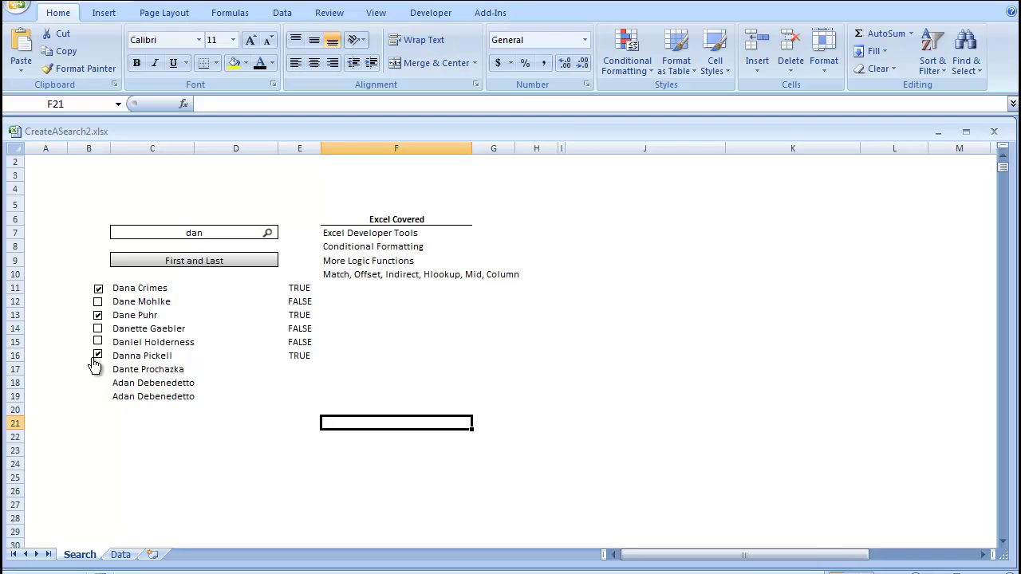
left_click(98, 342)
left_click(98, 328)
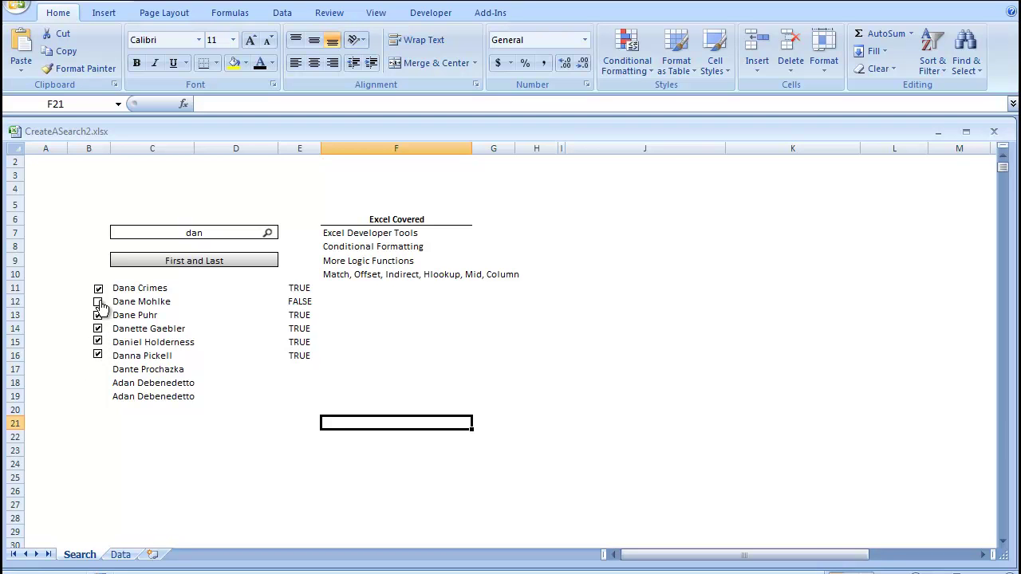
left_click(99, 304)
- Apply a formula rule =$E11=TRUE to C11:D30 with green font and cell borders
left_click_drag(144, 287, 194, 520)
scroll(319, 503, "up", 1)
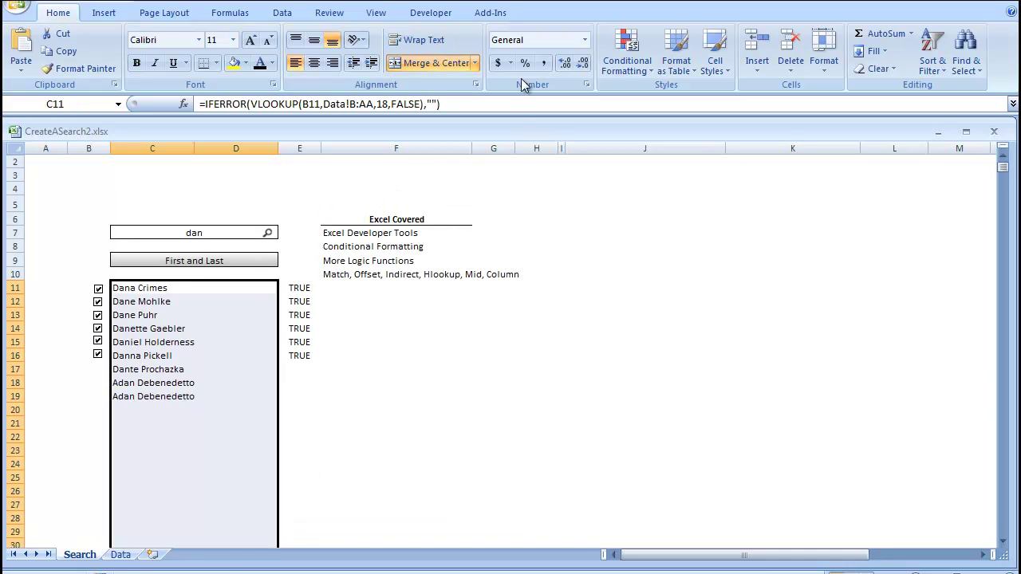
left_click(635, 72)
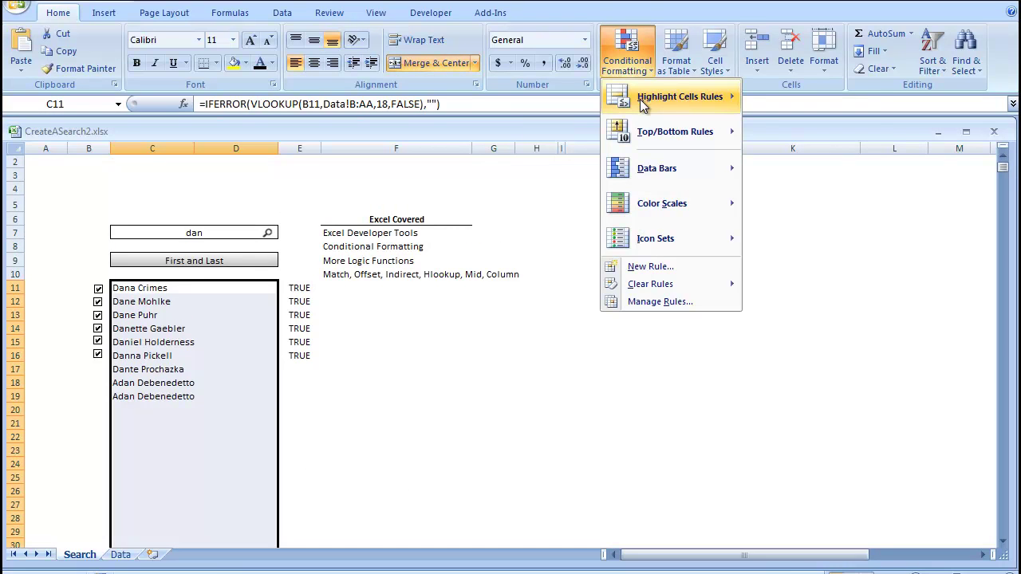
mouse_move(657, 291)
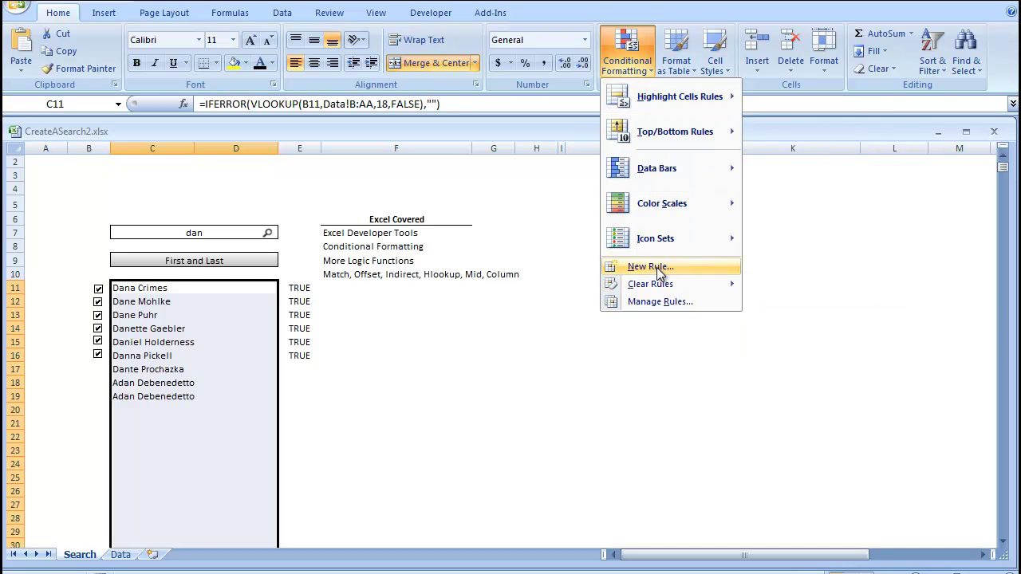
left_click(655, 266)
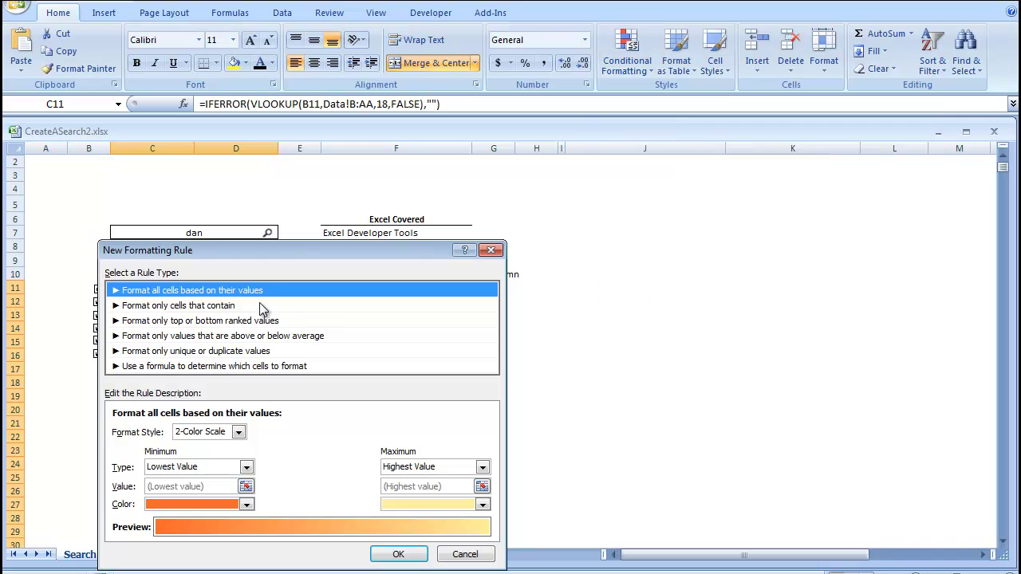
left_click(185, 366)
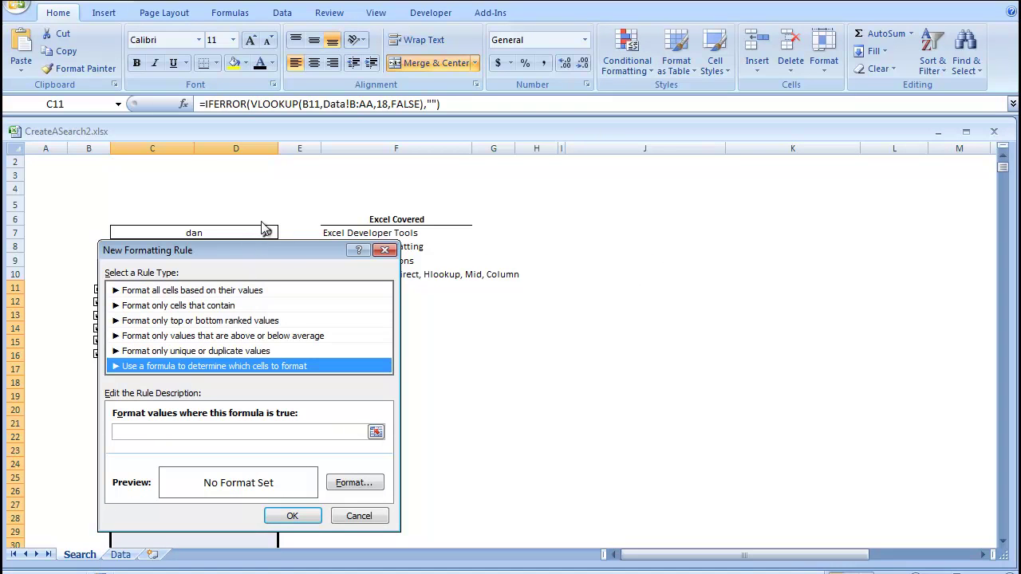
left_click_drag(286, 251, 509, 219)
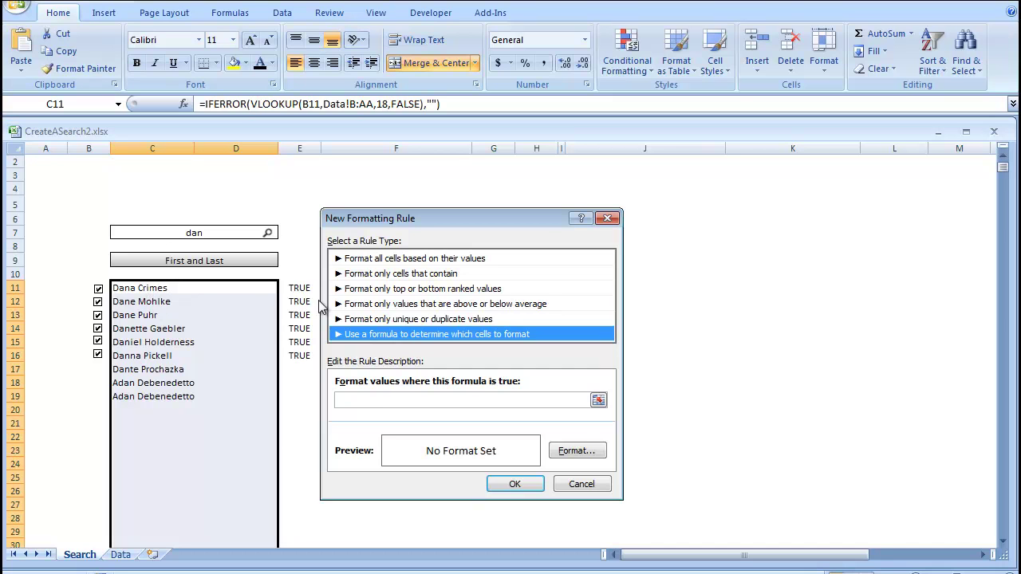
left_click(354, 399)
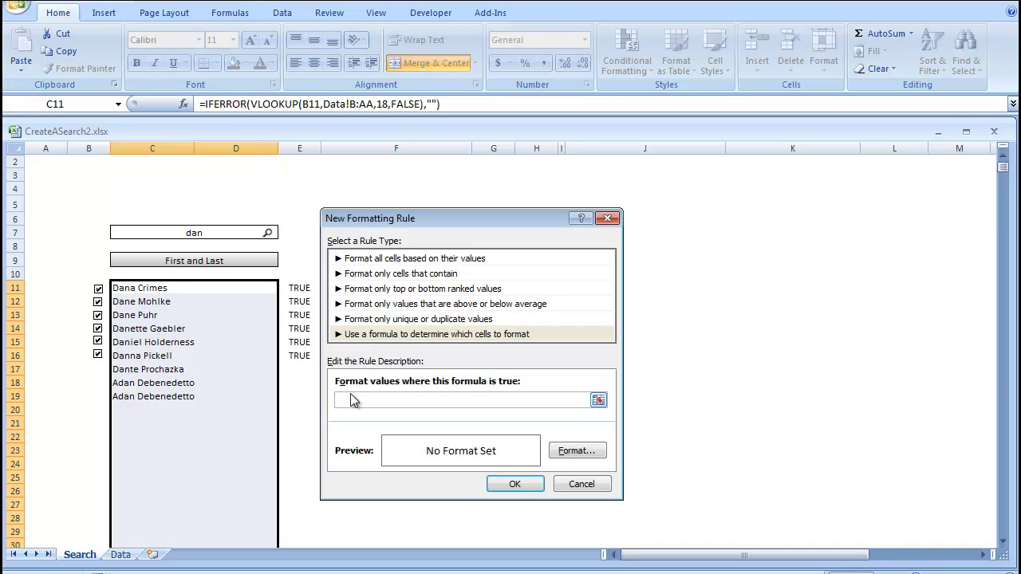
left_click(297, 288)
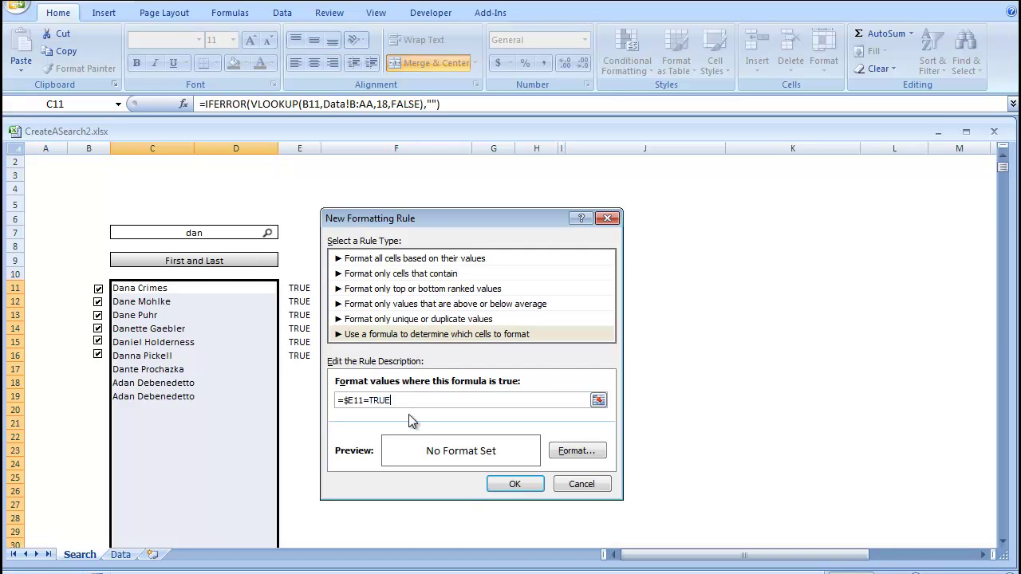
left_click(577, 451)
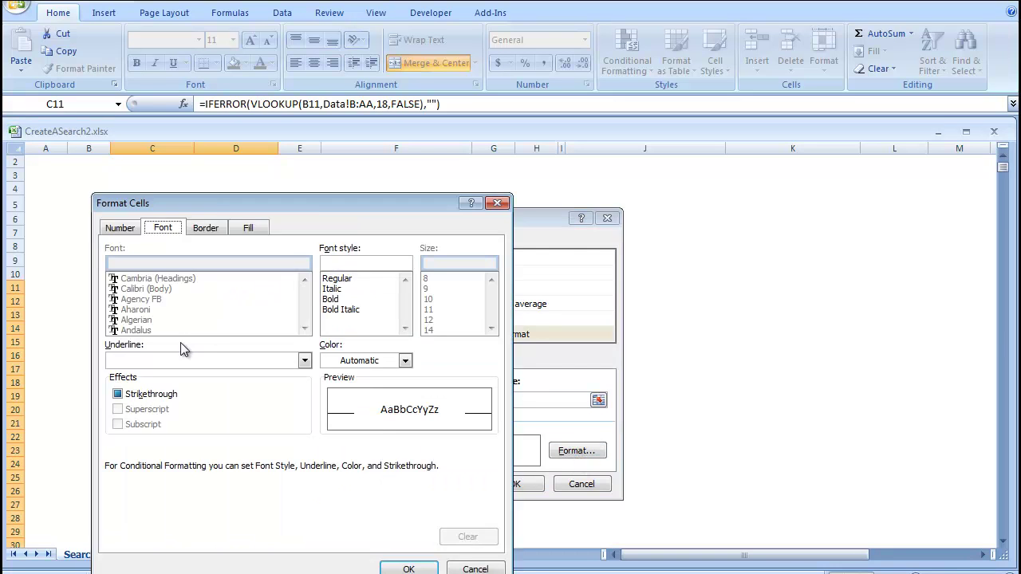
key("Return")
left_click(515, 485)
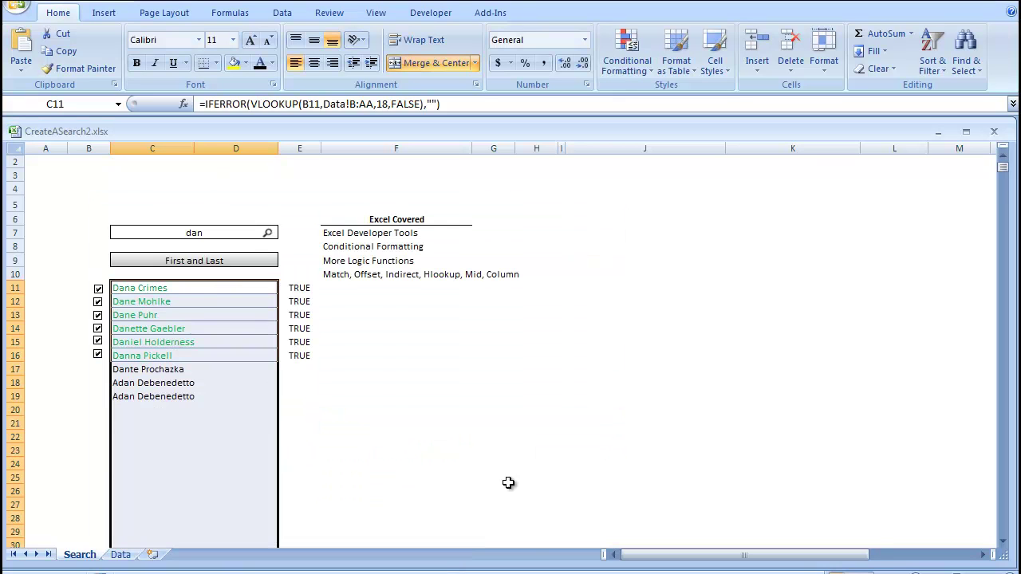
- Untick the row 12, 14 and 16 check boxes, keeping rows 11, 13 and 15 ticked
left_click(380, 426)
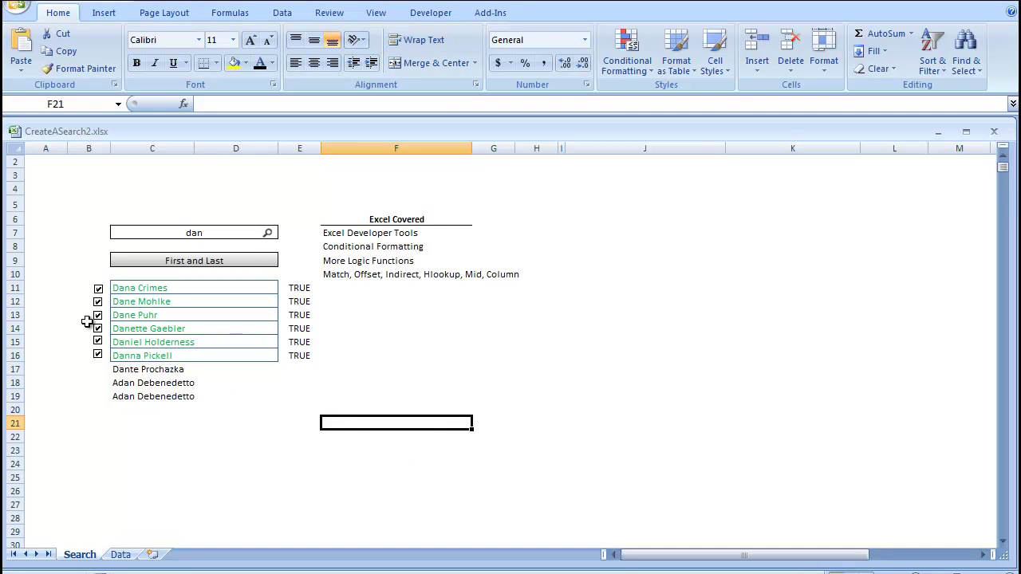
left_click(98, 355)
left_click(113, 316)
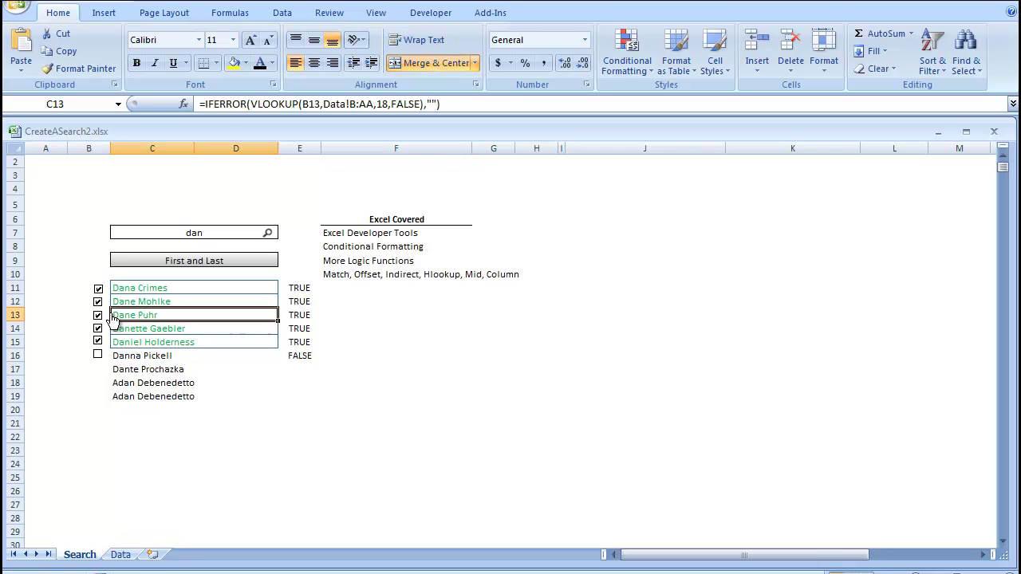
left_click(98, 315)
left_click(93, 335)
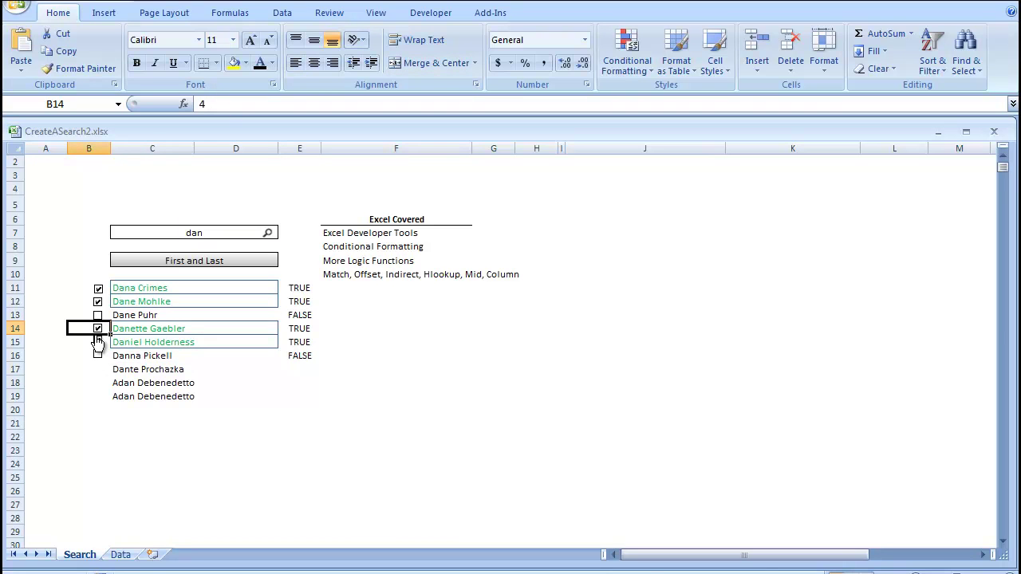
left_click(98, 329)
left_click(98, 302)
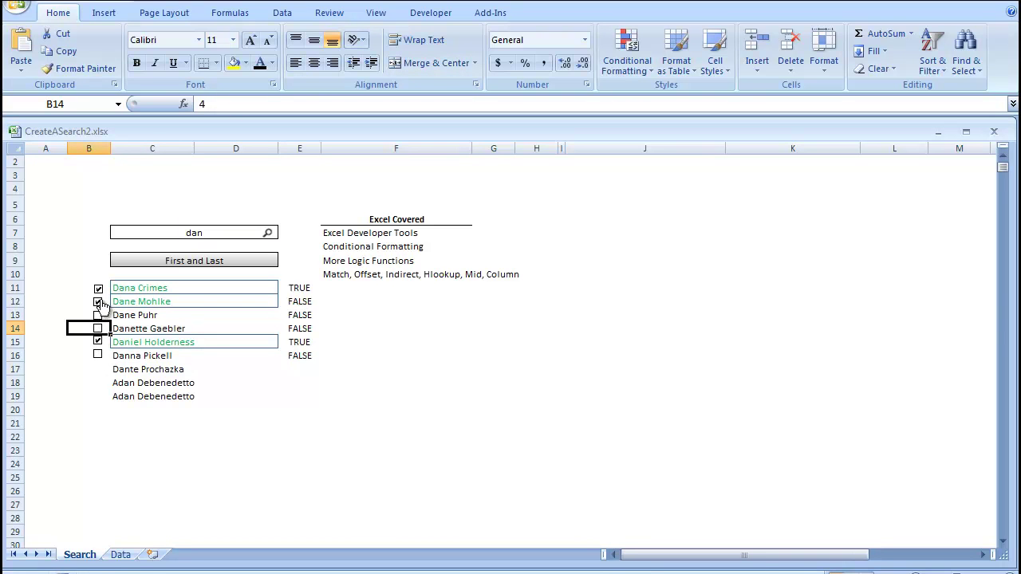
left_click(578, 394)
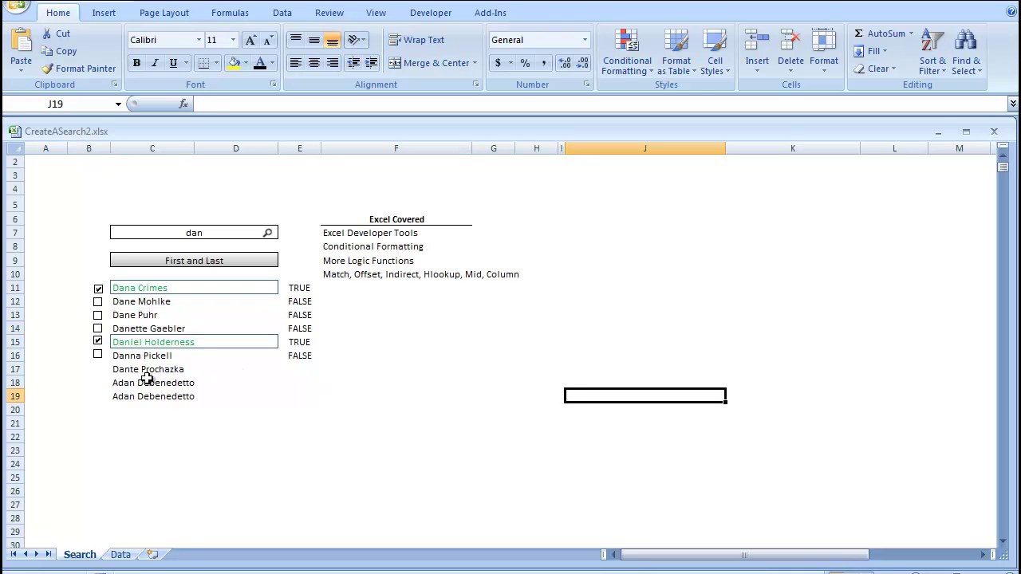
left_click(99, 319)
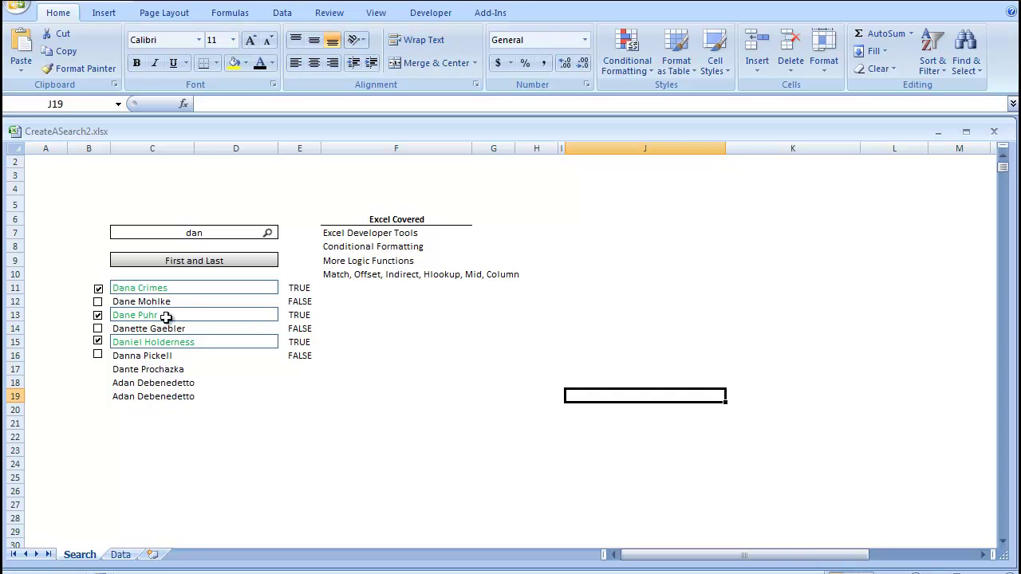
- Select A11 and clear its existing formula
mouse_move(564, 266)
left_mouse_down()
mouse_move(964, 465)
mouse_move(718, 383)
mouse_move(869, 338)
left_mouse_up()
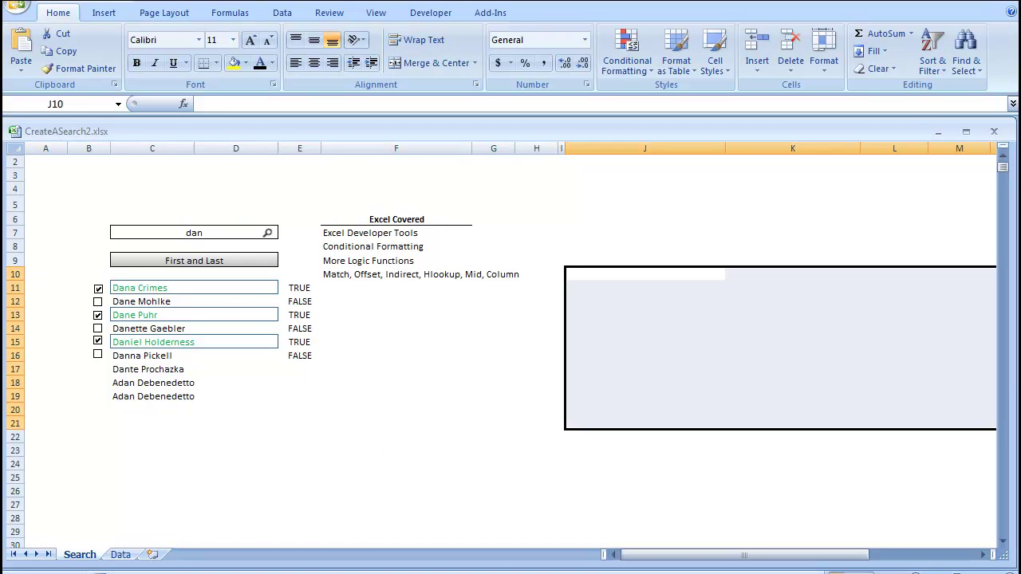
left_click(64, 284)
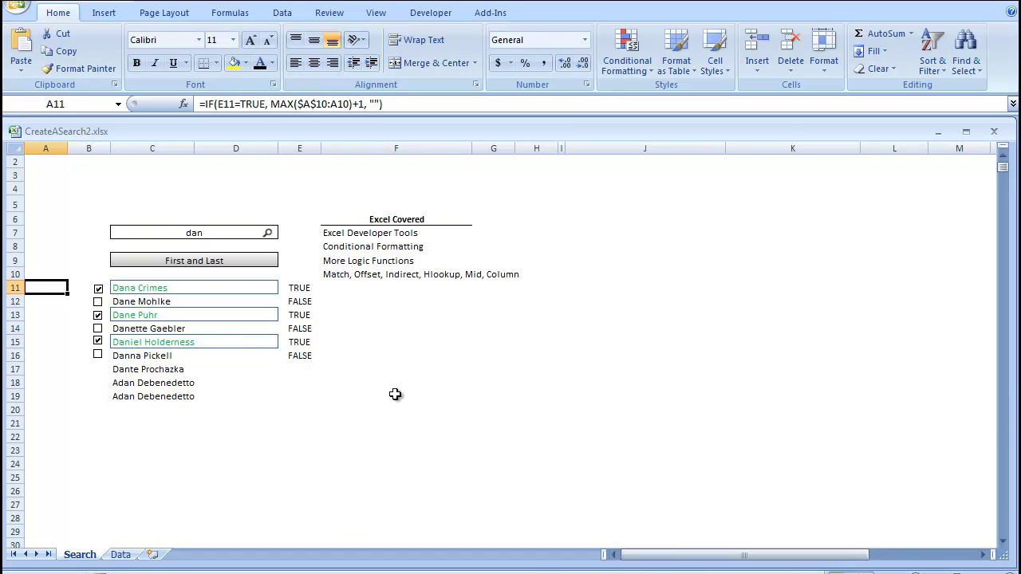
left_click(375, 105)
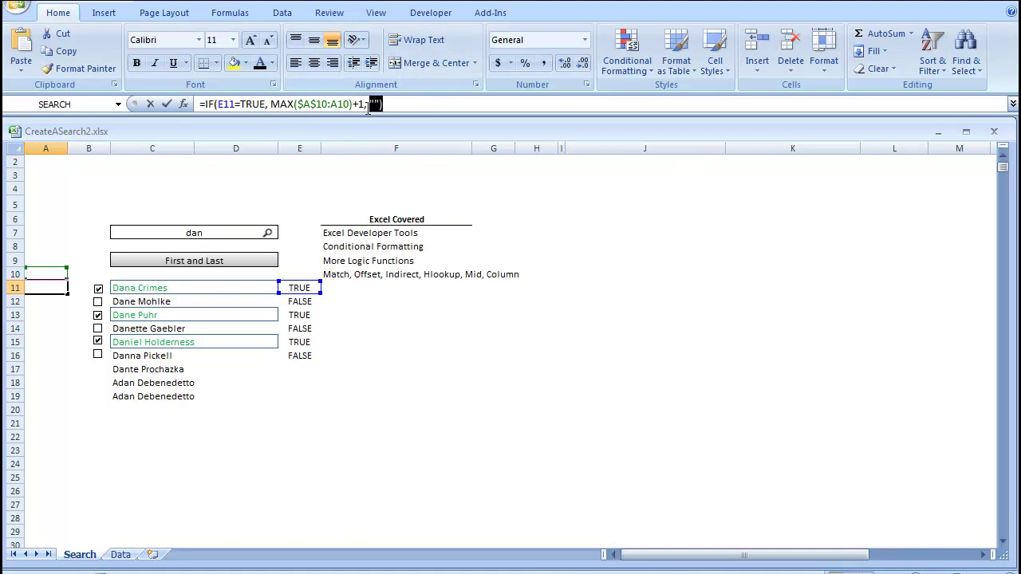
left_click_drag(154, 144, 148, 103)
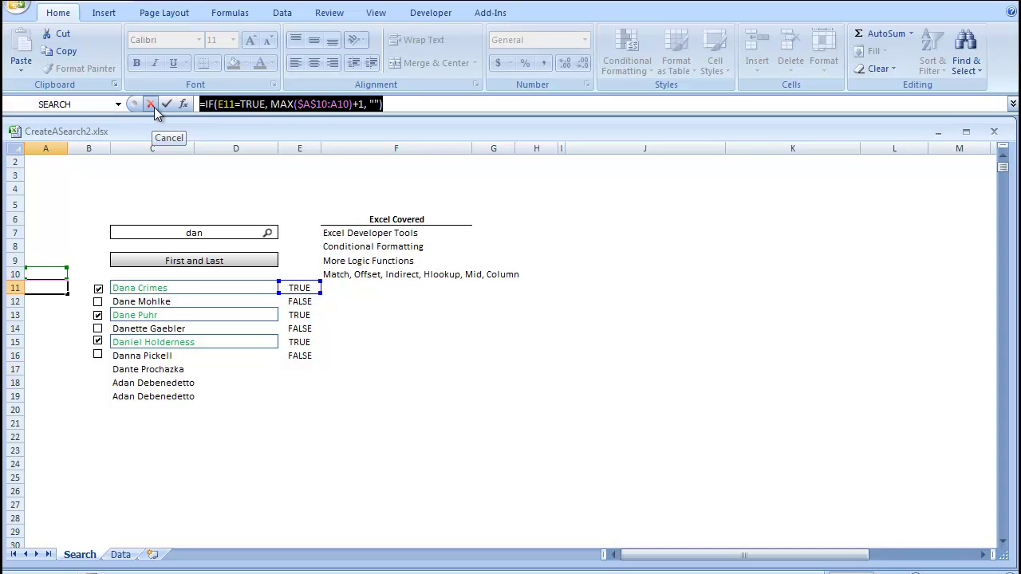
left_click(155, 107)
key("Delete")
- Enter =IF(E11=TRUE,MAX($A$10:A10)+1,"") in A11 with $A$10 locked
type("=if")
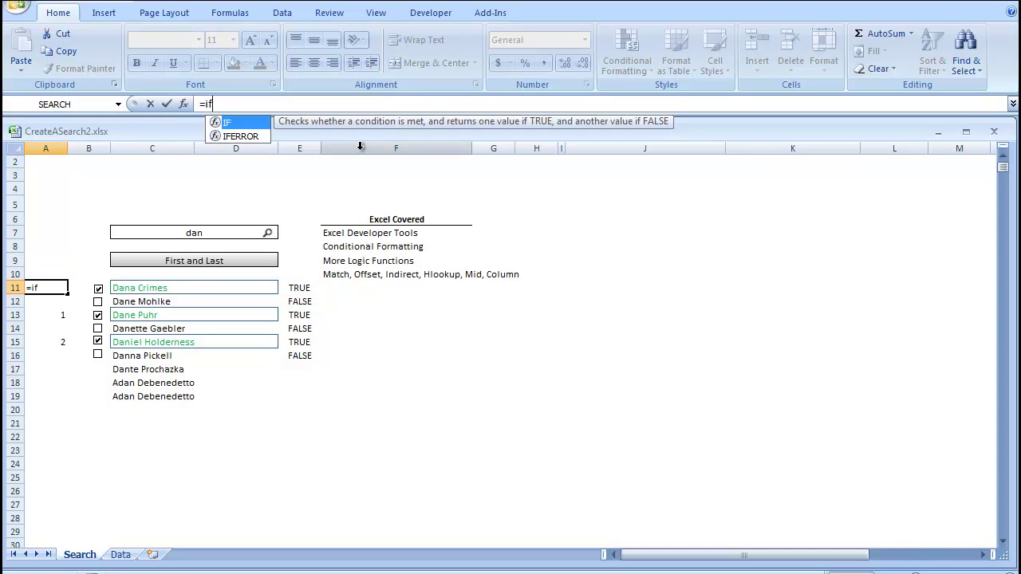
type("(")
left_click(302, 288)
type("=")
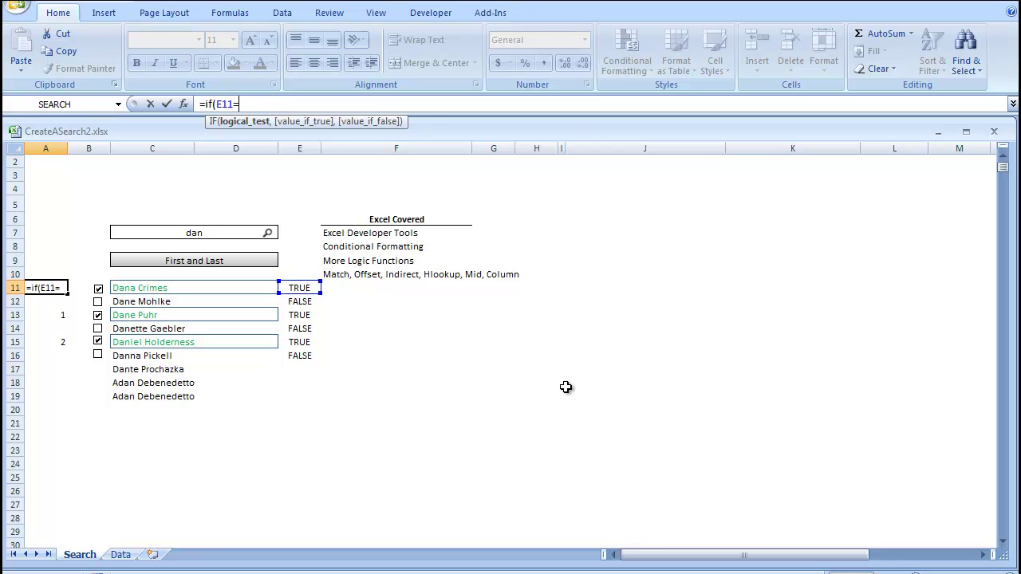
type("TRUE,")
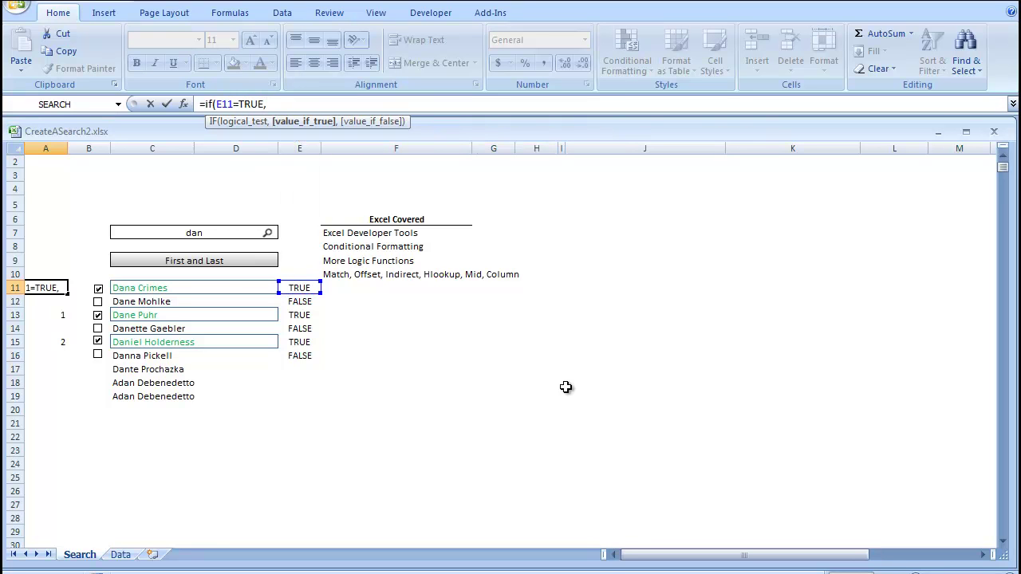
type(" max")
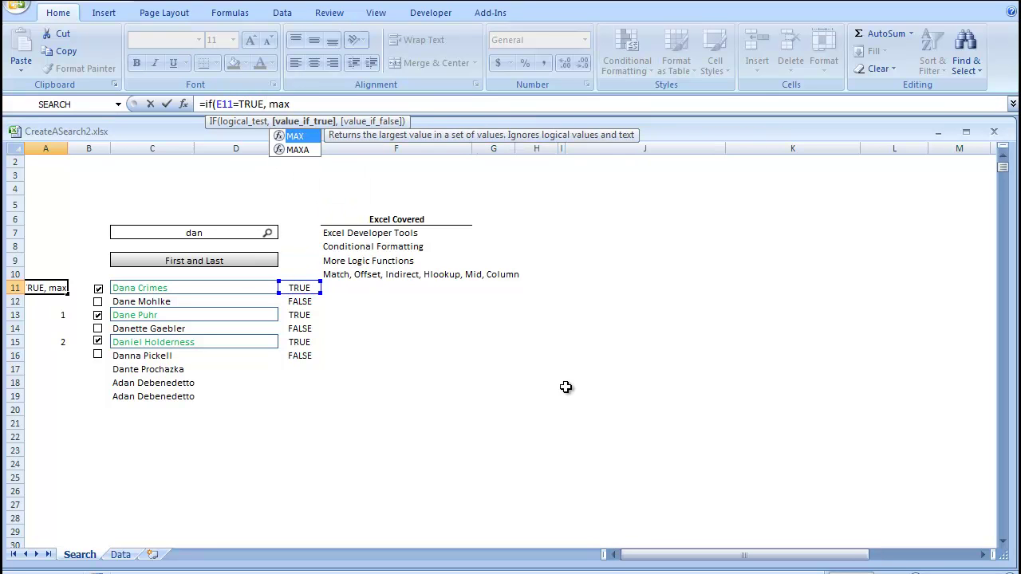
type("(")
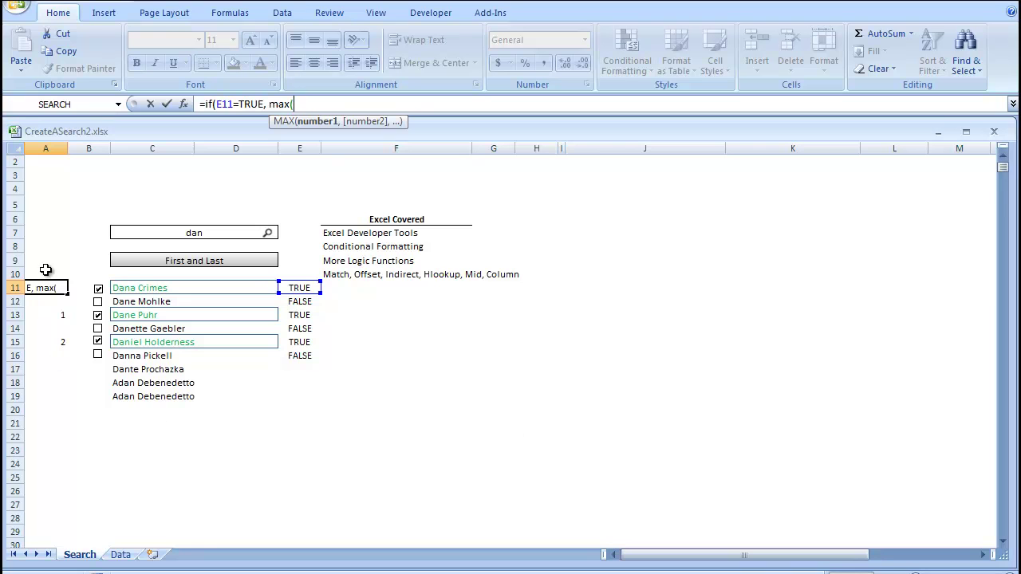
left_click(46, 273)
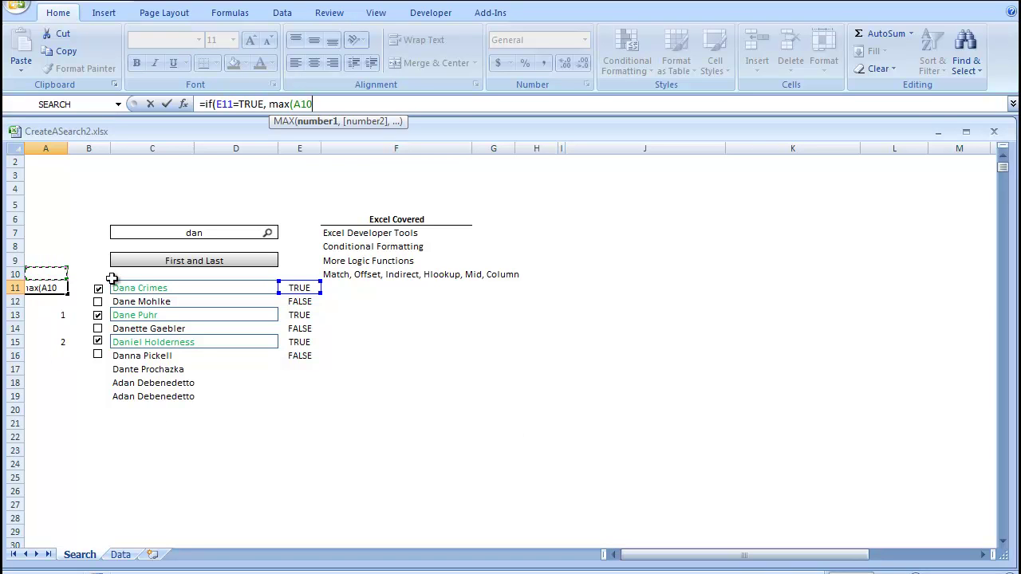
type(":A10")
double_click(304, 99)
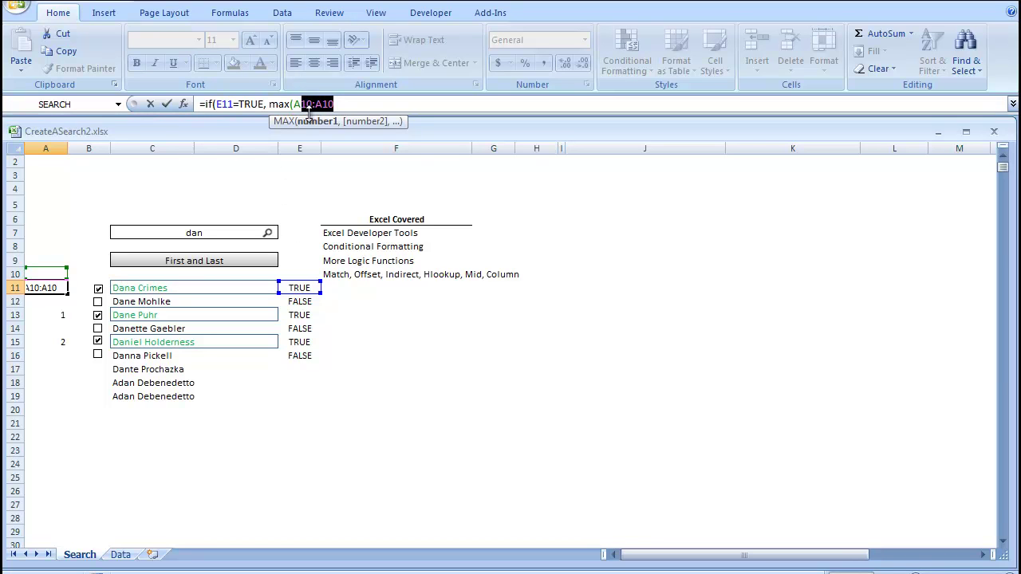
left_click(303, 101)
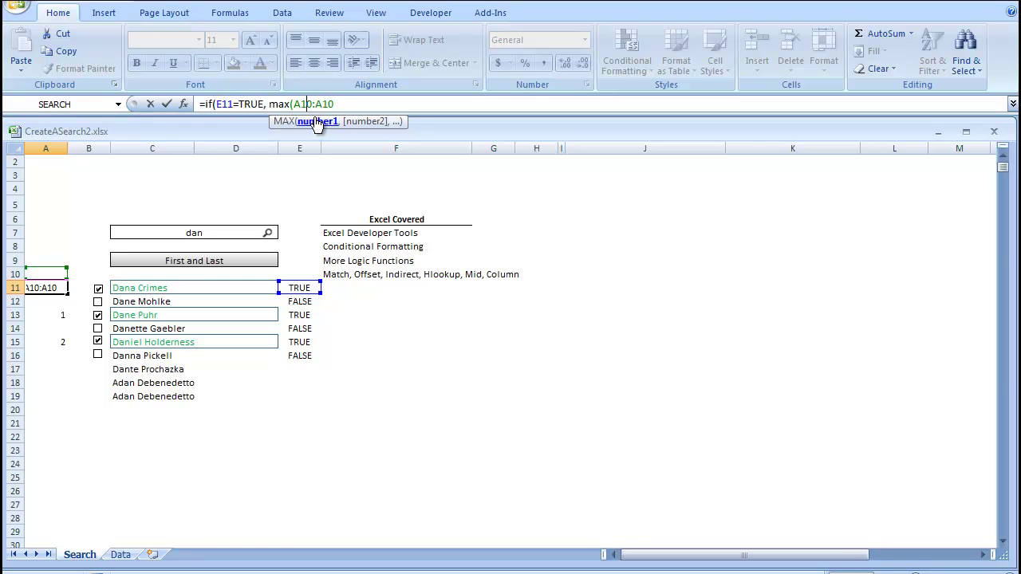
left_click(318, 123)
key("F4")
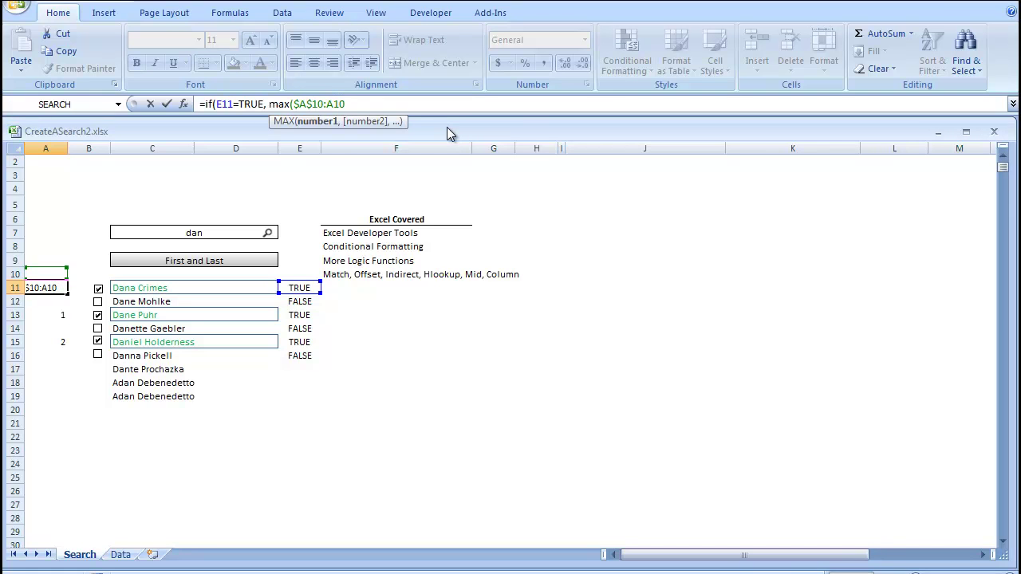
type(")+1")
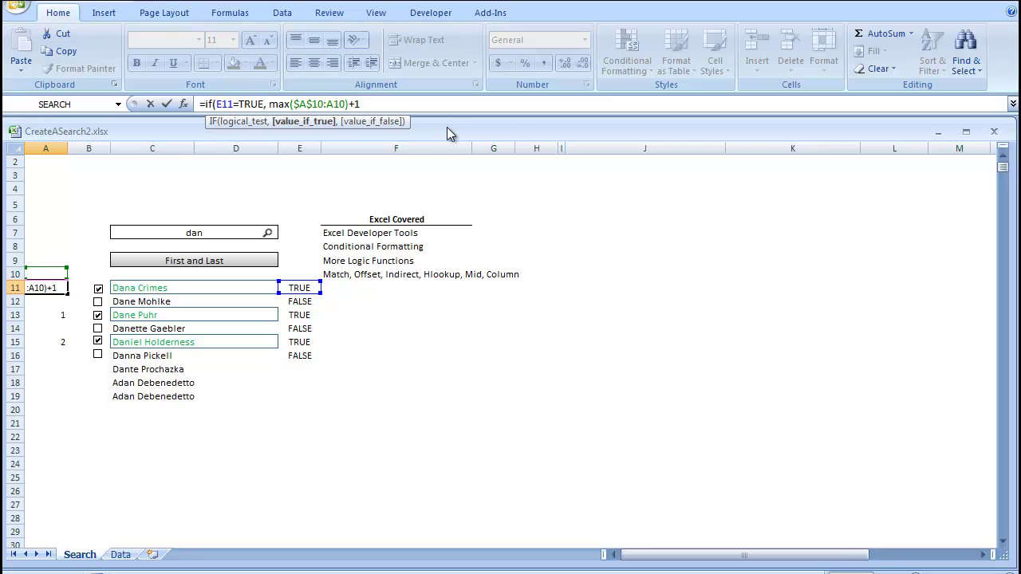
type(", \"\"")
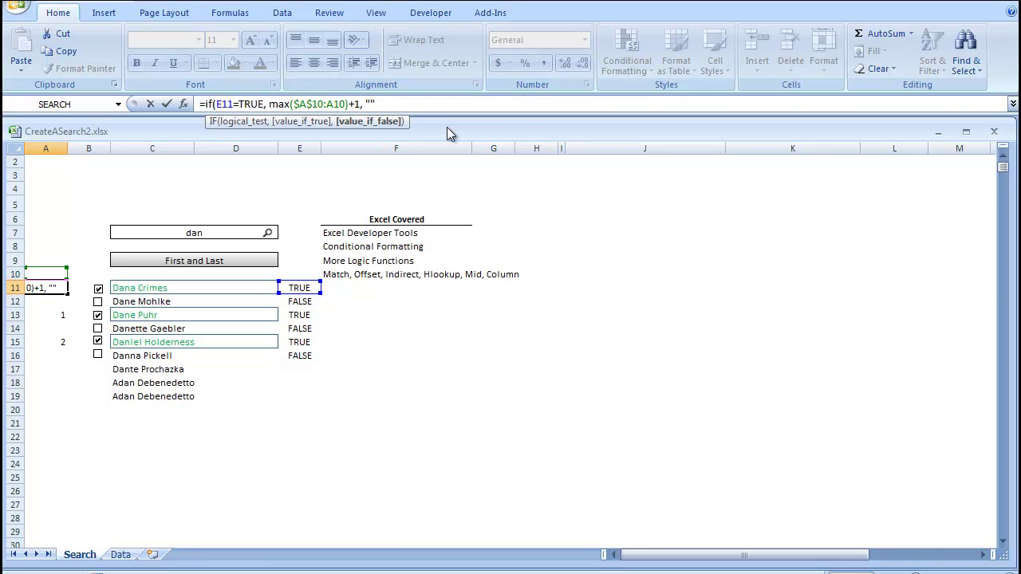
type(")")
key("Return")
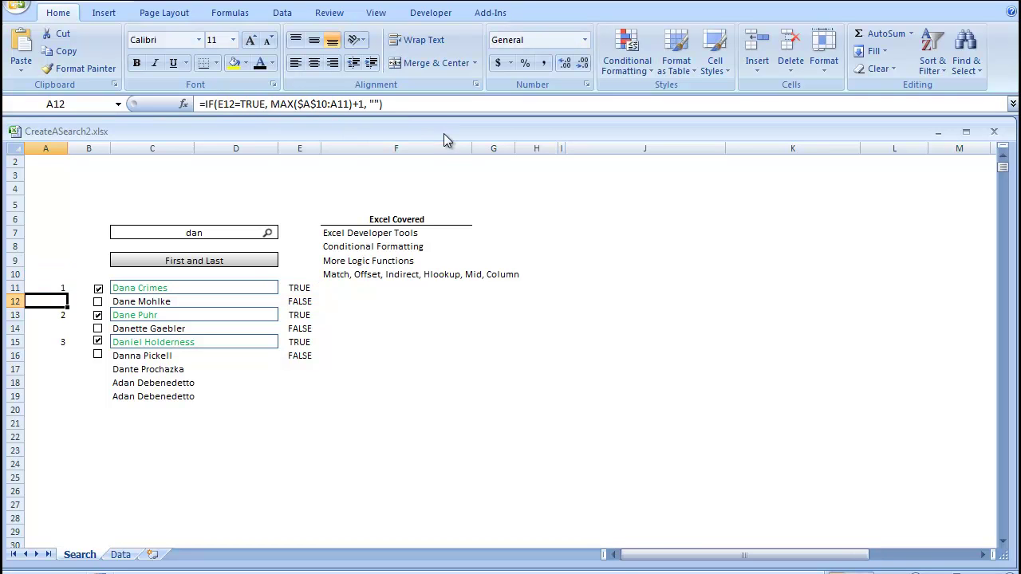
- Fill the running-count formula from A11 down to A28
left_click(48, 287)
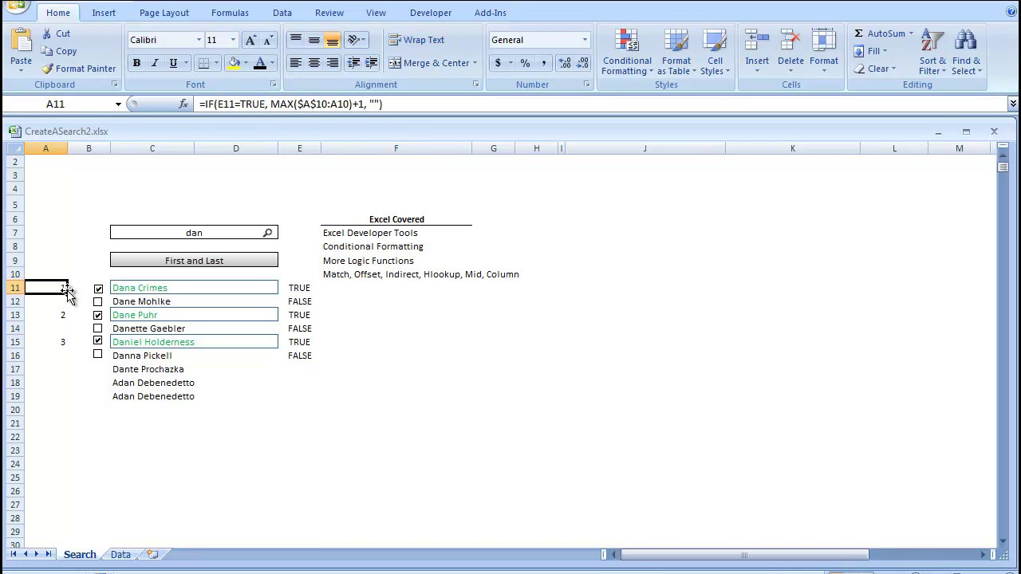
left_click_drag(69, 293, 73, 458)
left_click(56, 394)
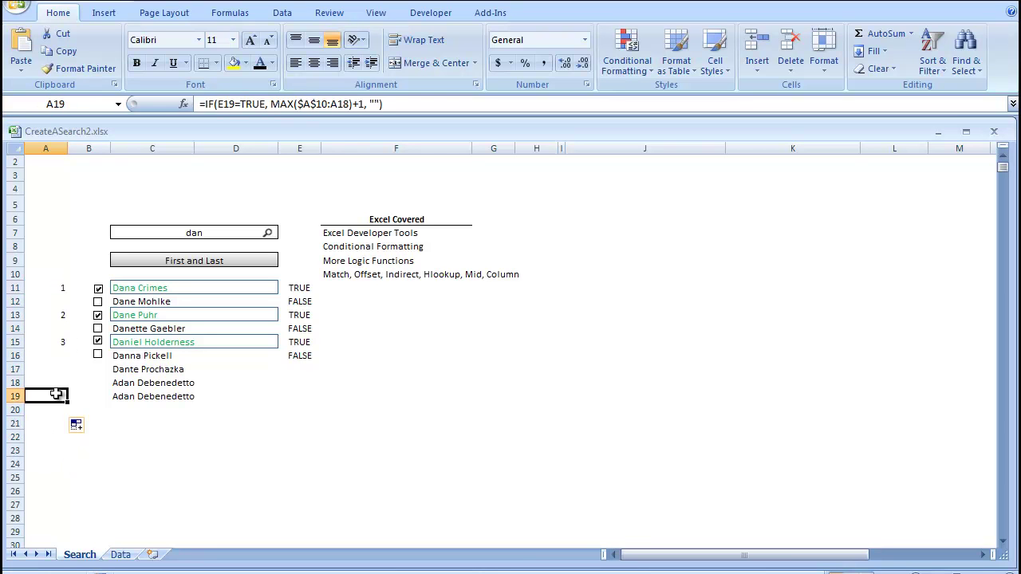
left_click_drag(69, 404, 77, 527)
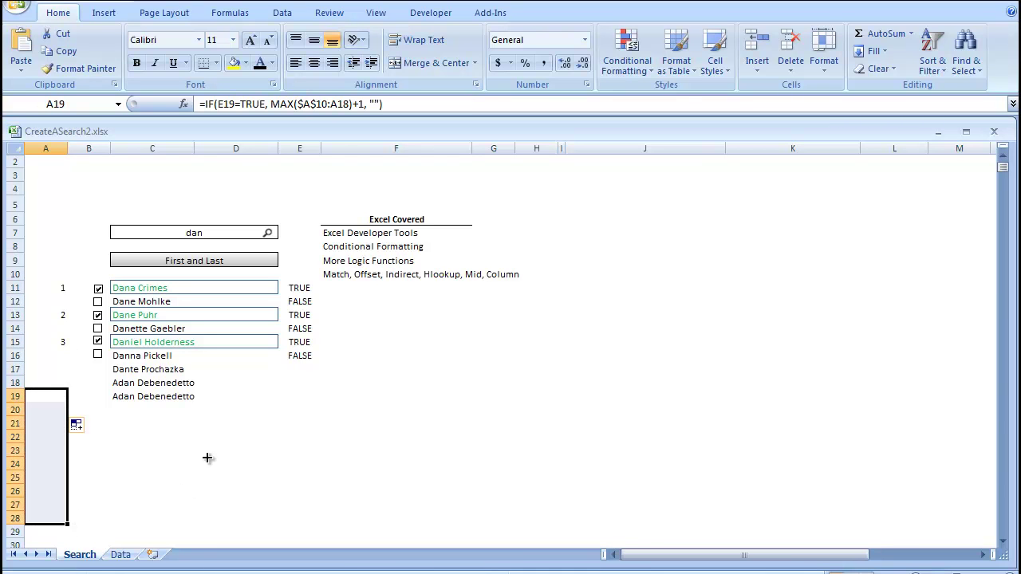
left_click(54, 294)
left_click(56, 315)
- Number cells I10:I15 from 1 to 6
left_click(598, 301)
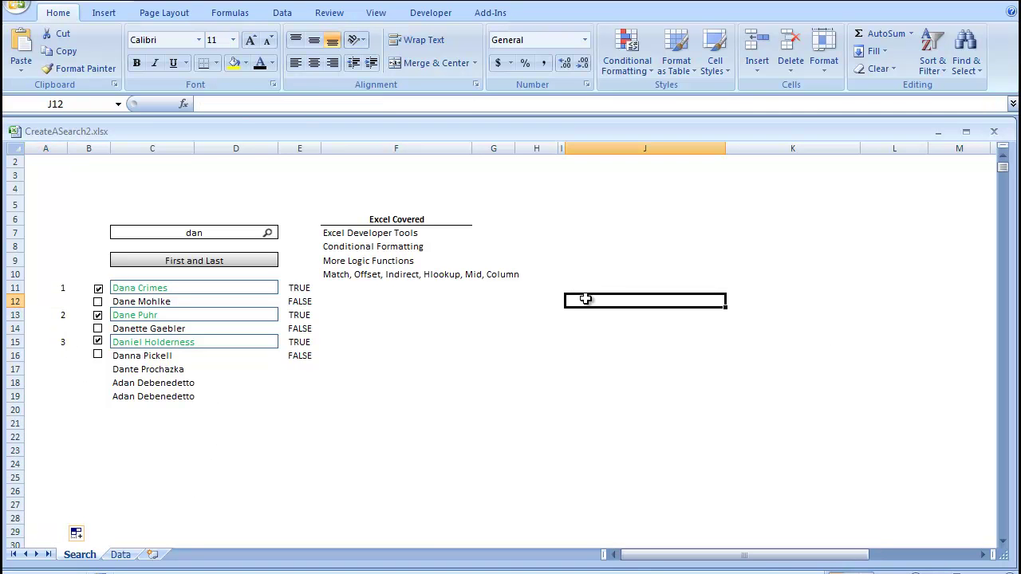
key("ctrl+z")
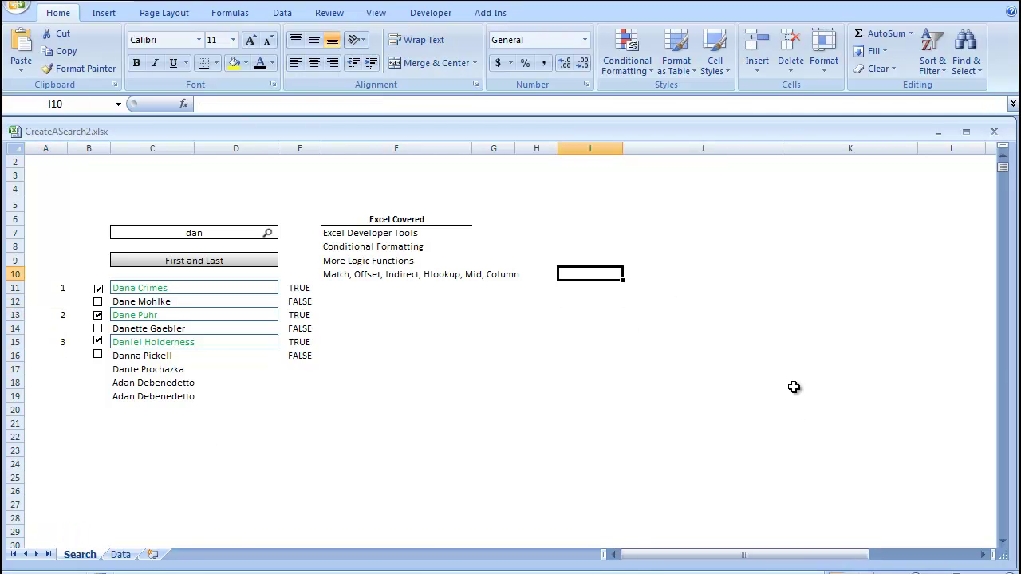
type("1")
key("Return")
type("2")
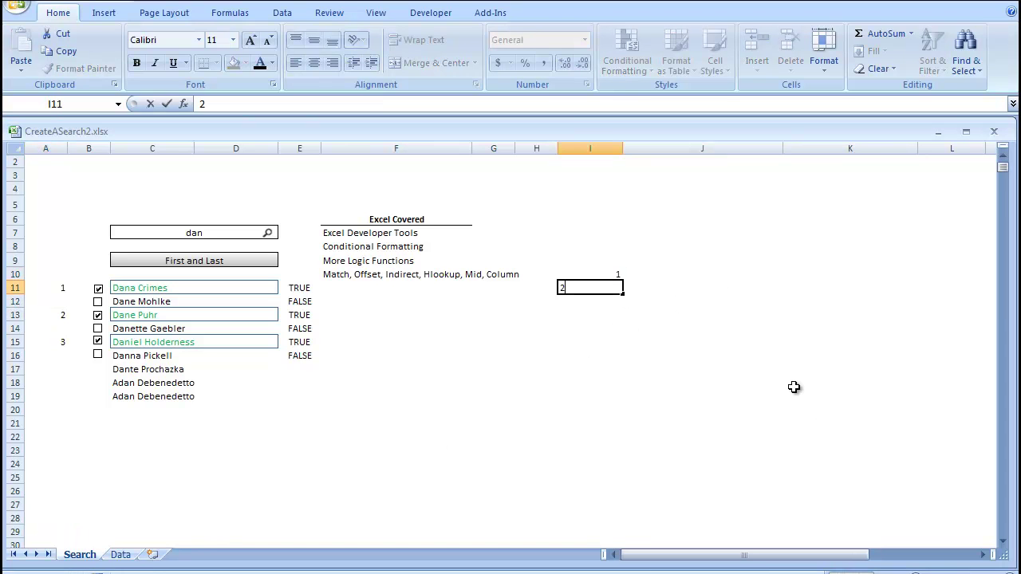
key("Return")
type("3")
key("Return")
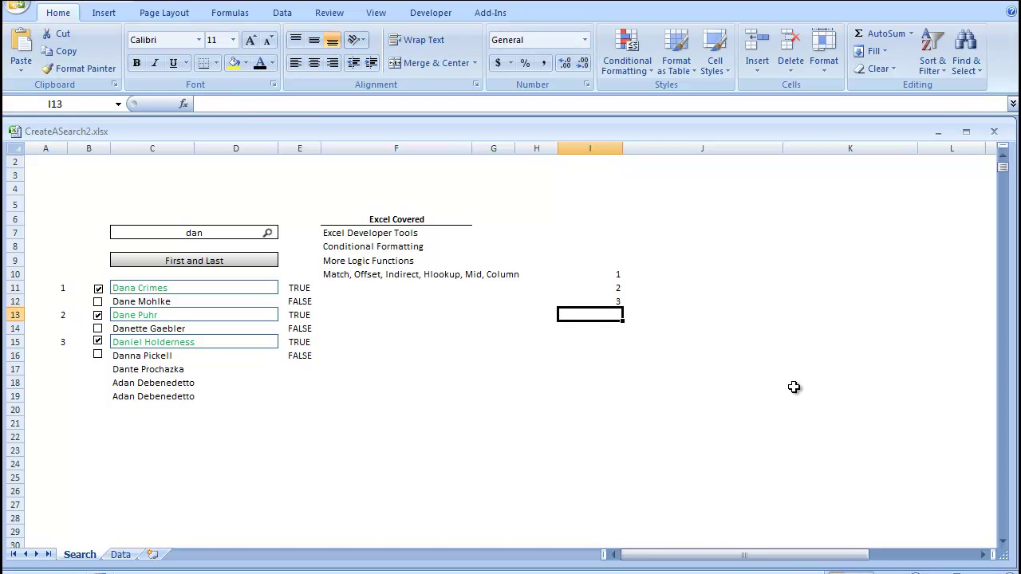
type("4")
key("Return")
type("5")
key("Return")
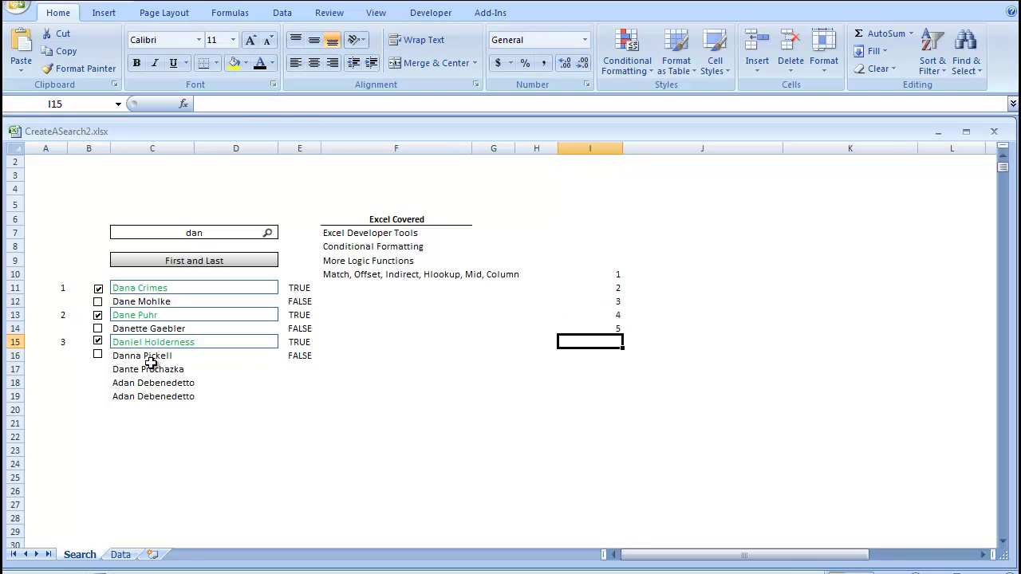
left_click_drag(603, 323, 624, 349)
left_click(769, 342)
- Enter a lookup formula in J10: VLOOKUP(I10,$A$10:$D$33,3,FALSE)
left_click(659, 274)
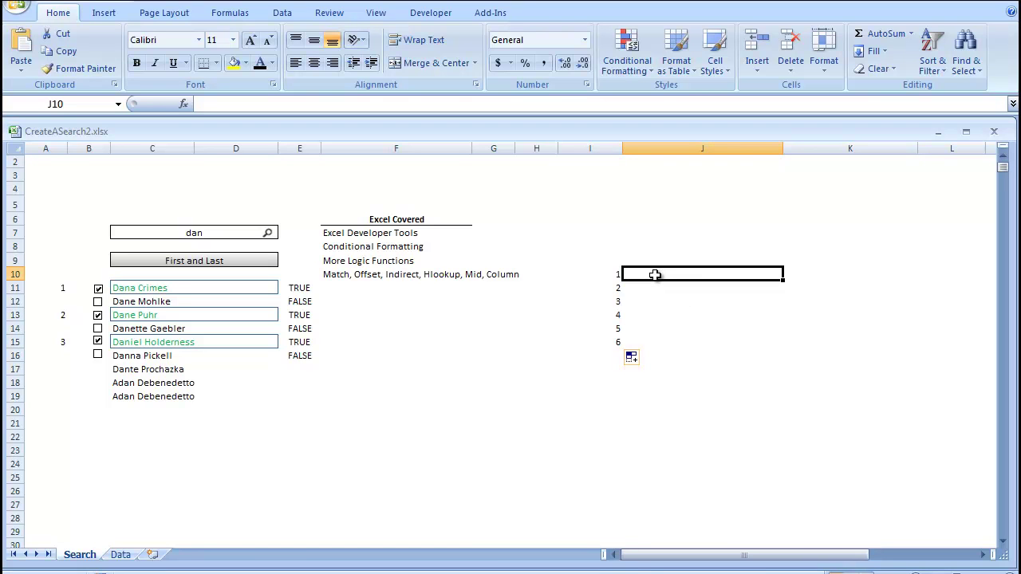
type("=vl")
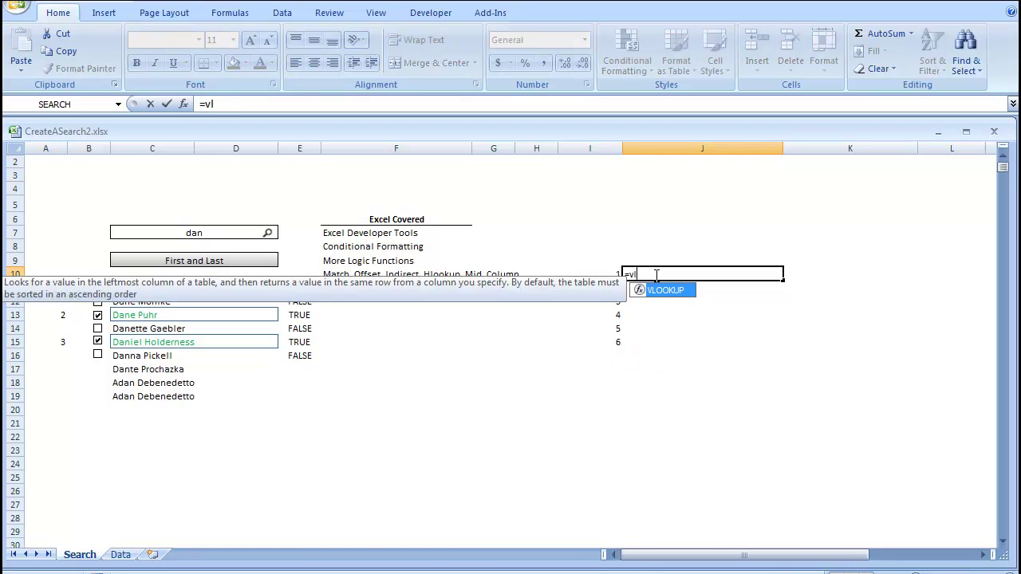
type("ookup(")
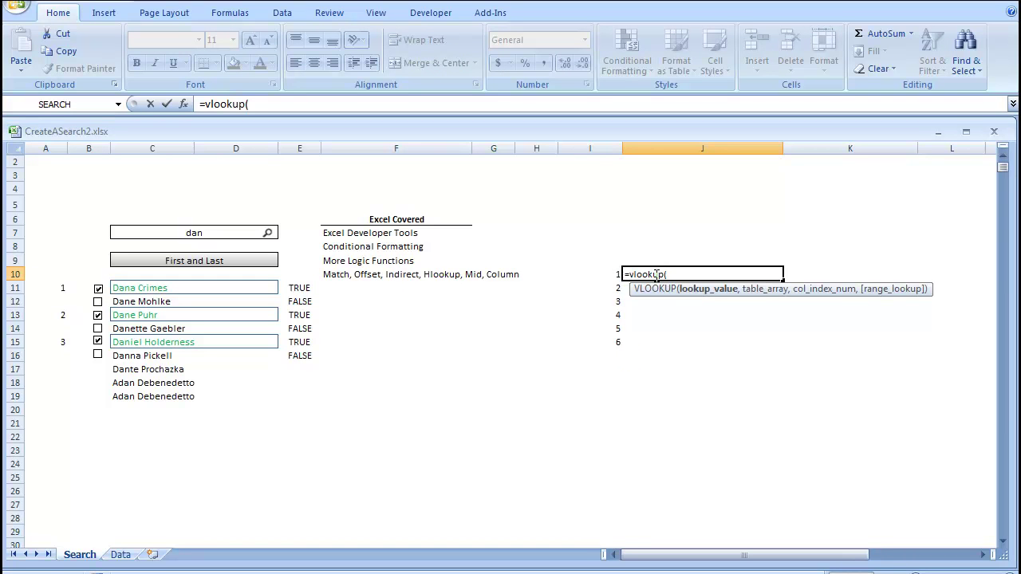
left_click(616, 274)
type(",")
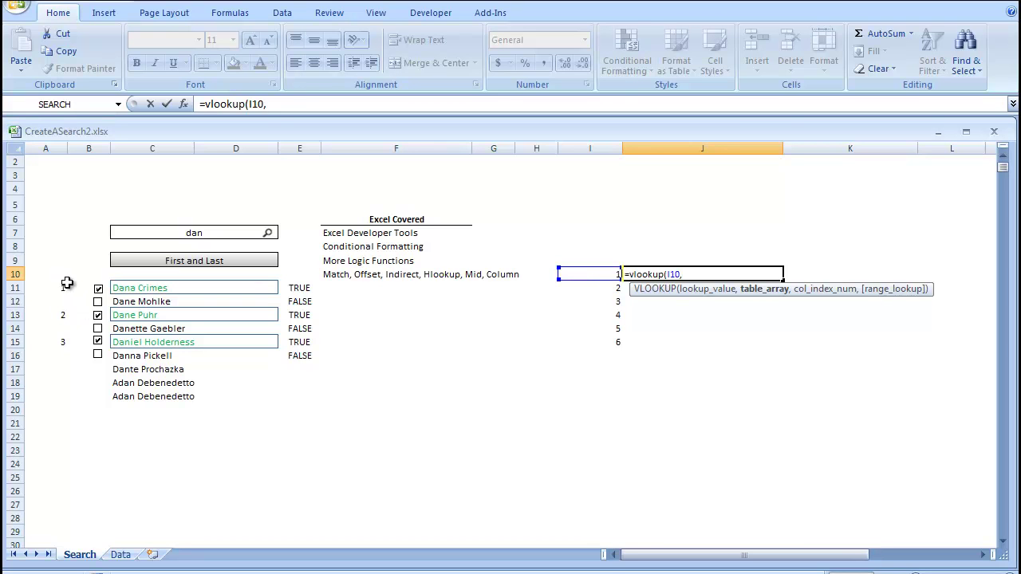
left_click_drag(67, 279, 228, 529)
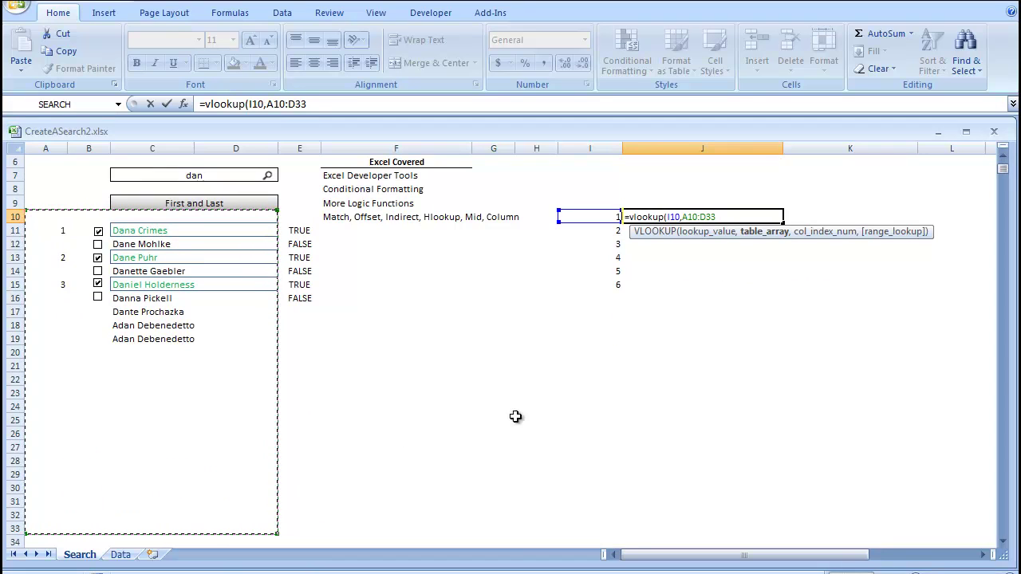
key("F4")
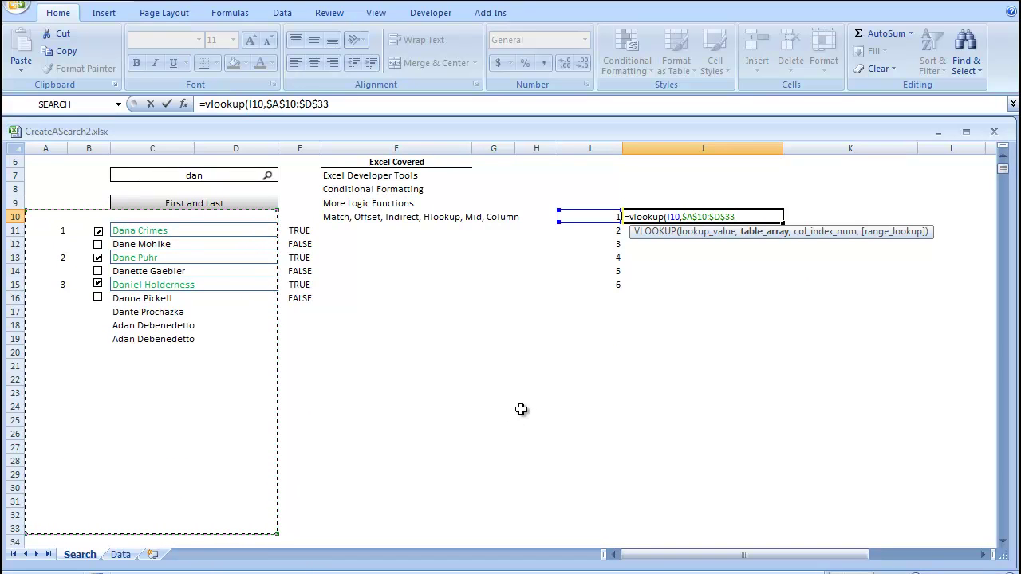
type(",")
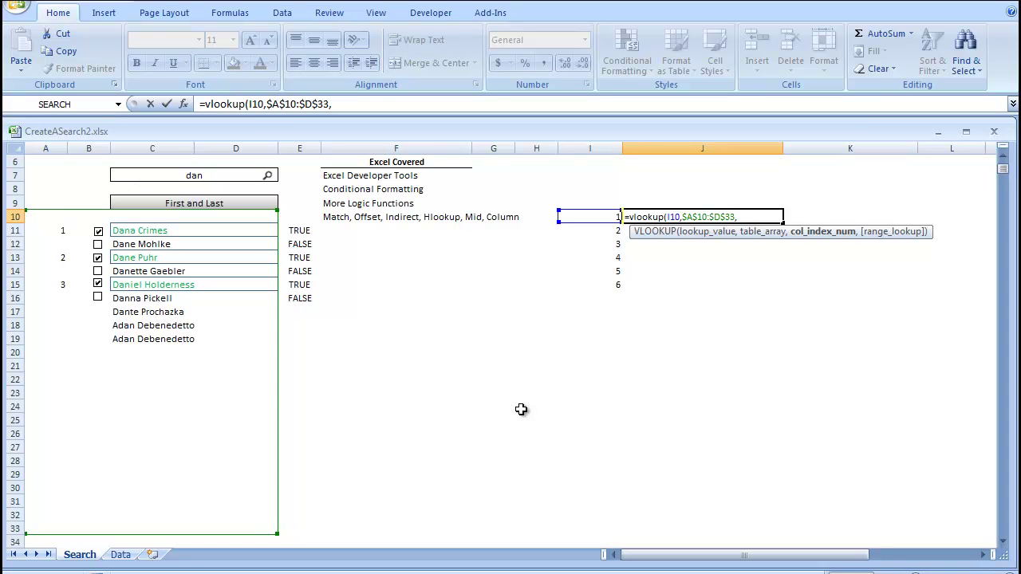
type("3,false")
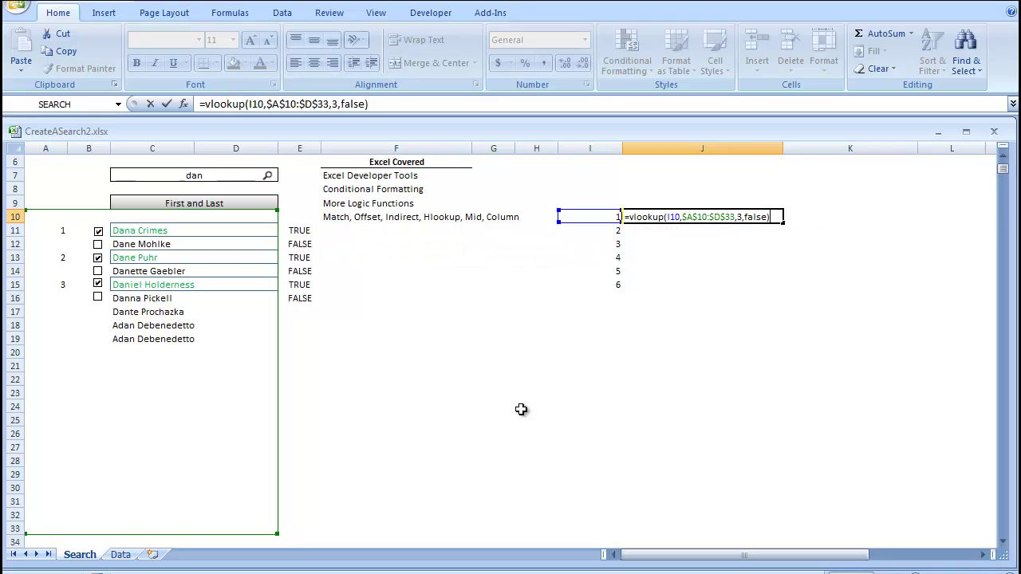
key("Return")
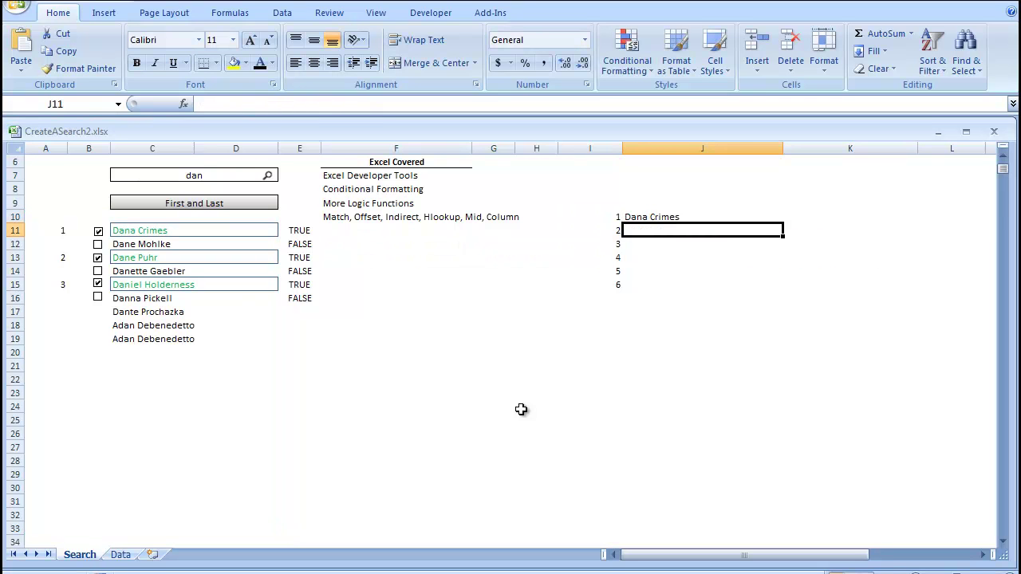
- Copy the J10 lookup formula down through J15, listing the three checked names
left_click(659, 216)
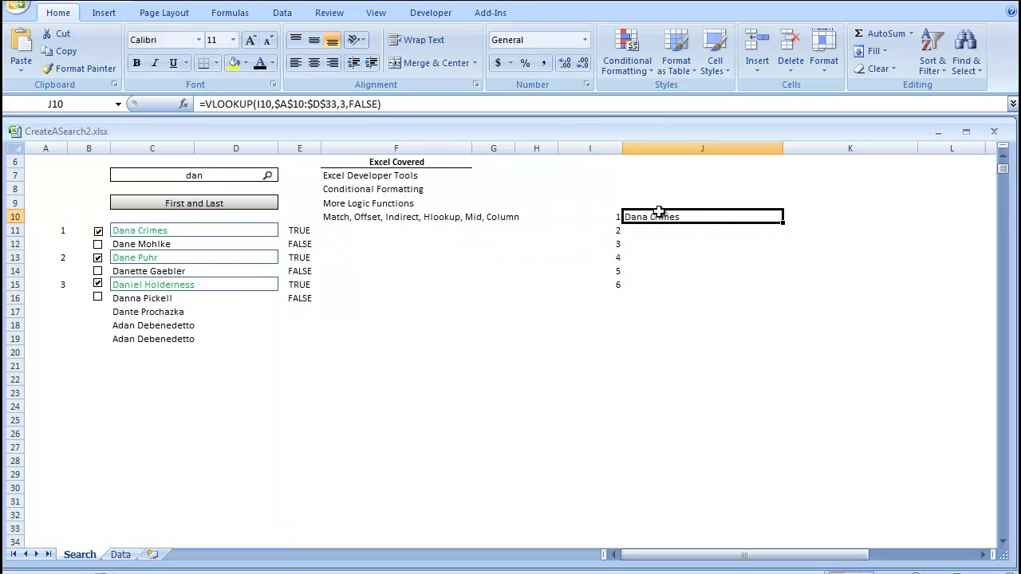
left_click(787, 226)
left_click(748, 217)
double_click(788, 223)
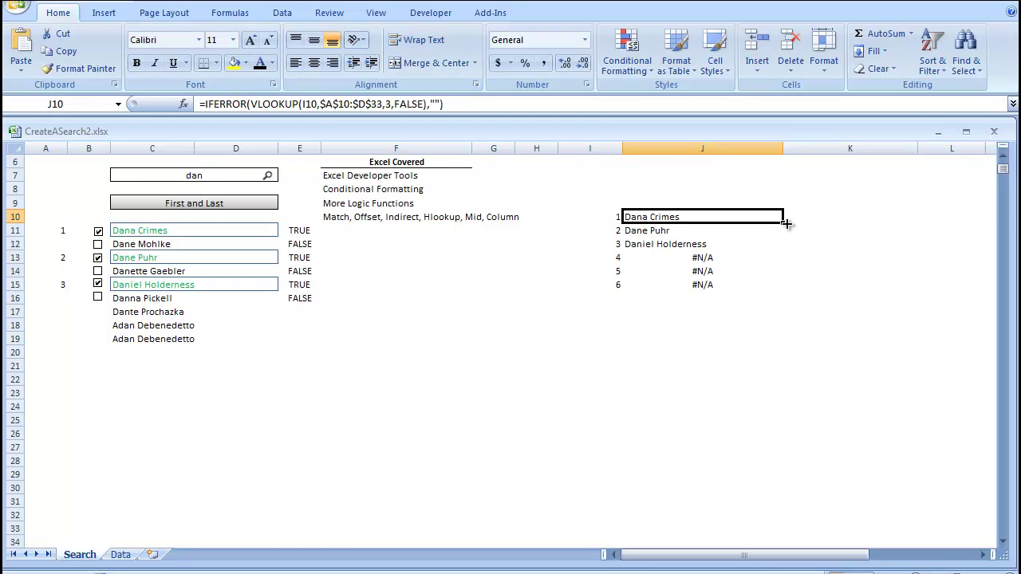
double_click(784, 224)
left_click(747, 525)
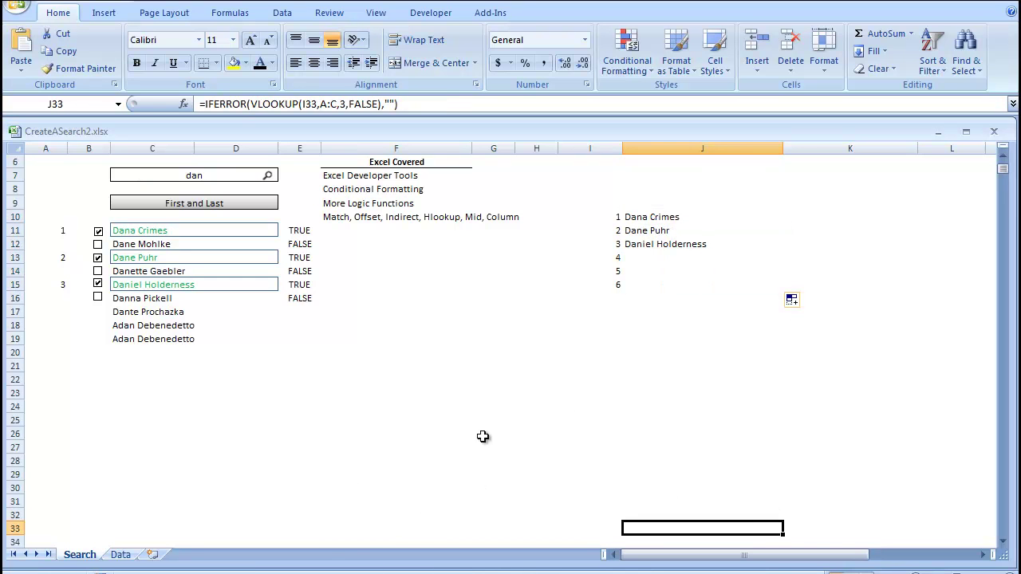
- Enter =IF(J10="","",C9) in J9 to show the search field heading
scroll(656, 275, "up", 1)
left_click(662, 246)
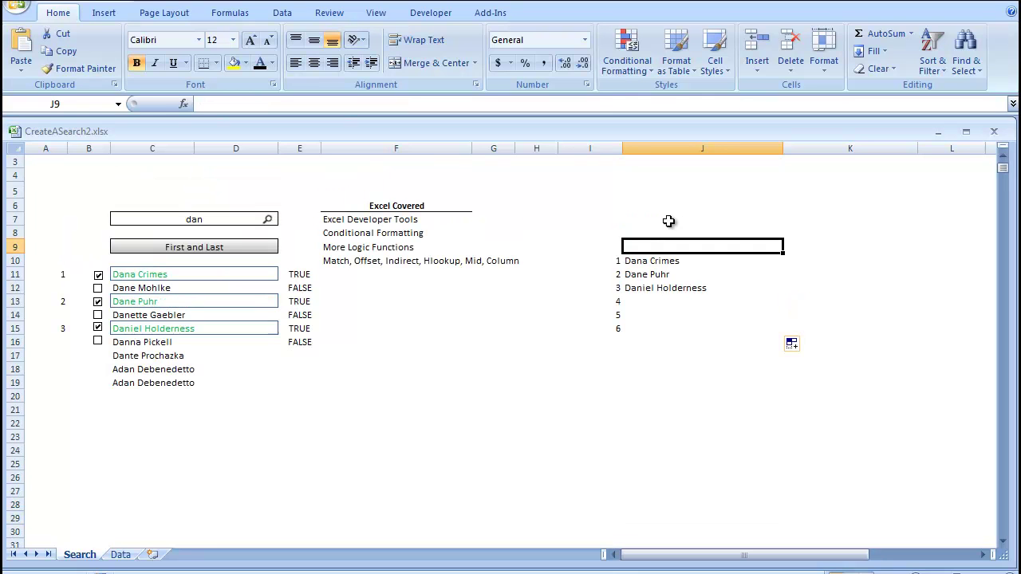
type("=")
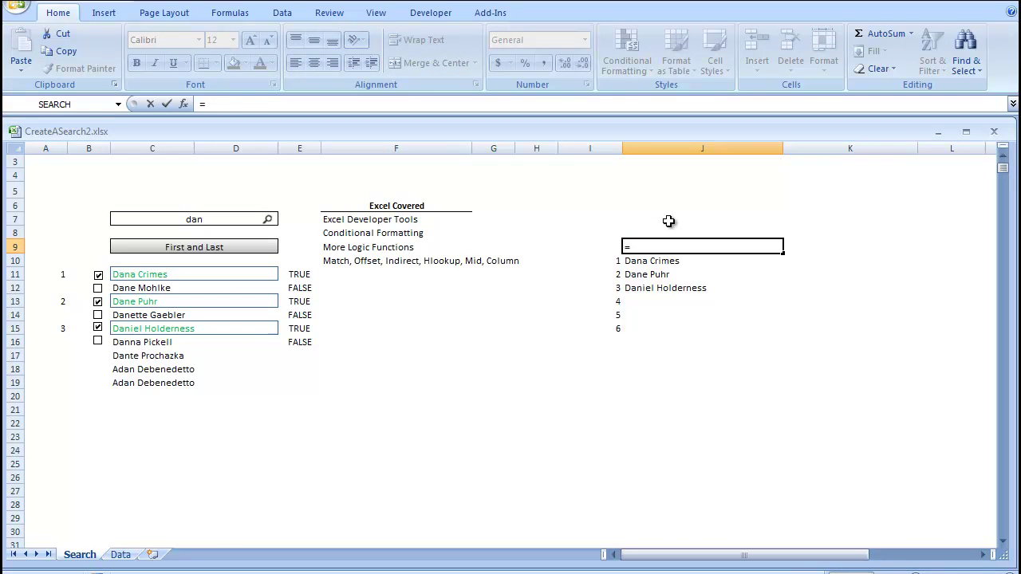
type("if(")
scroll(668, 221, "up", 1)
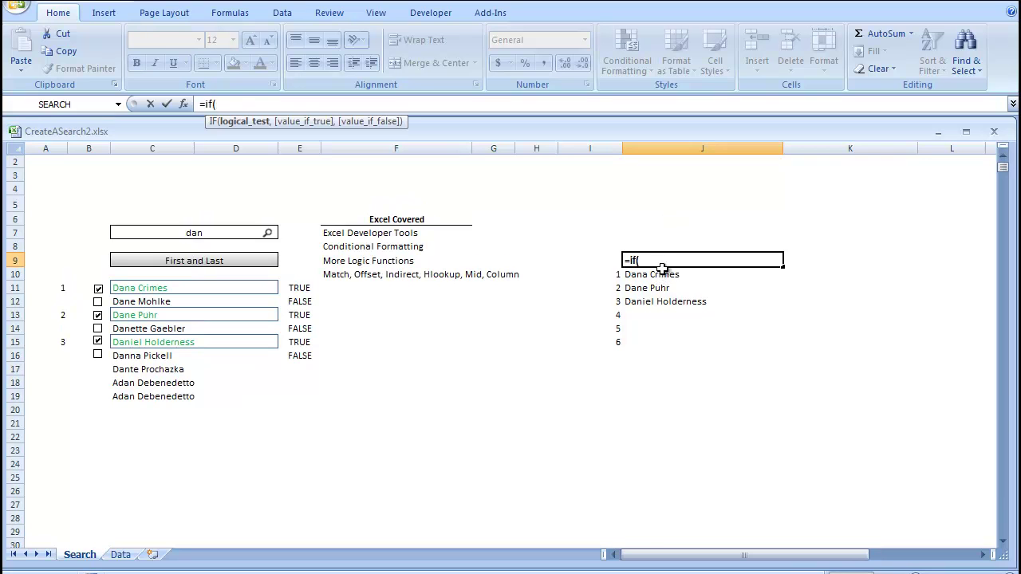
left_click(667, 274)
type("=\"\"")
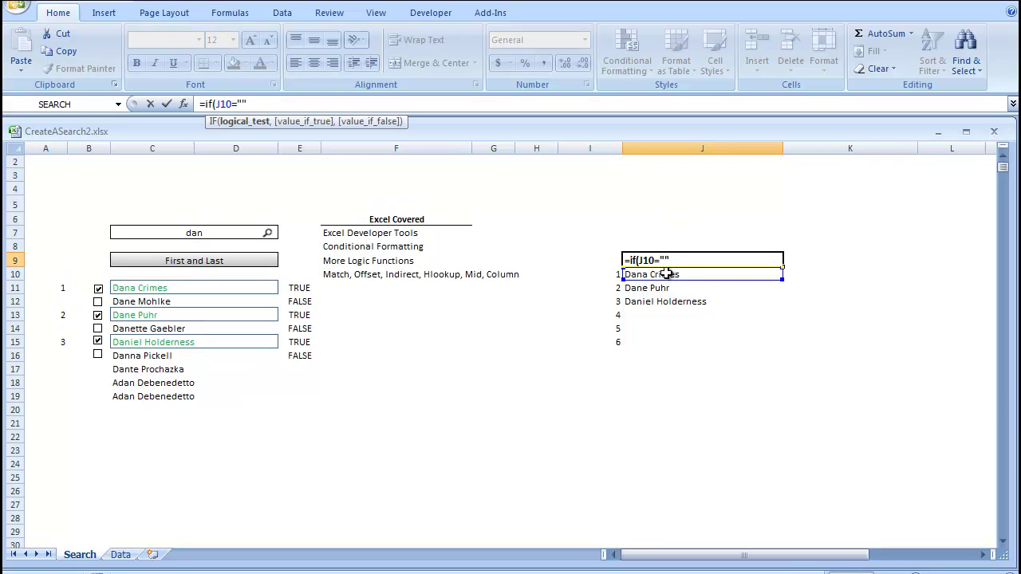
type(", \"\"")
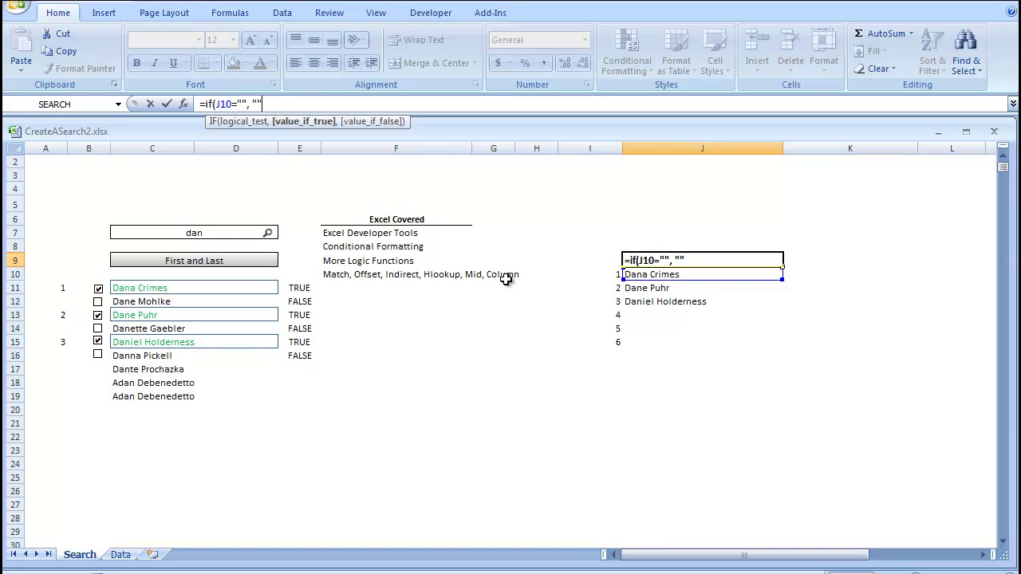
type(",")
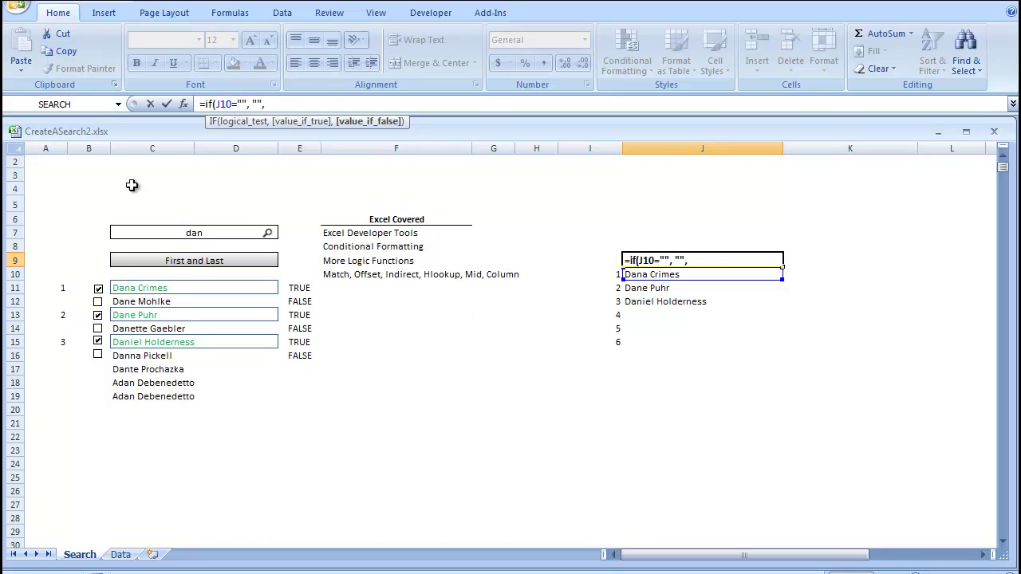
left_click(200, 261)
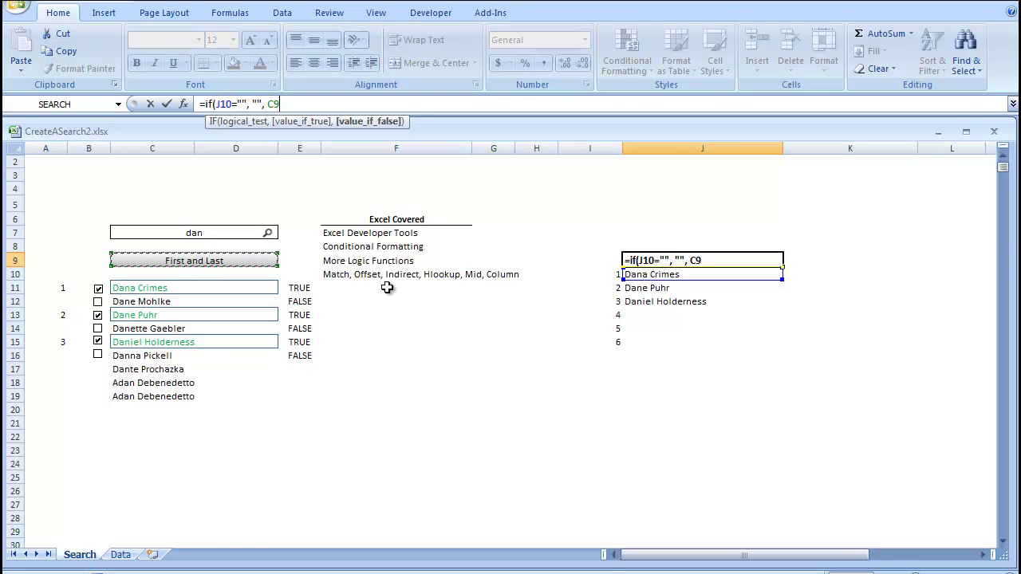
type(")")
key("Return")
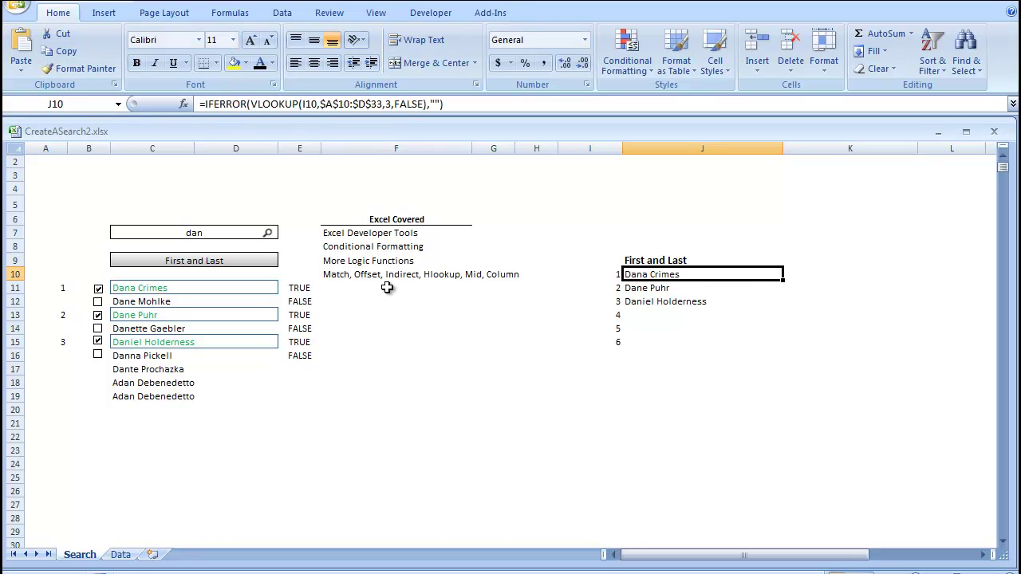
- Go to the Data sheet and select cell D1
left_click(119, 555)
left_click(427, 199)
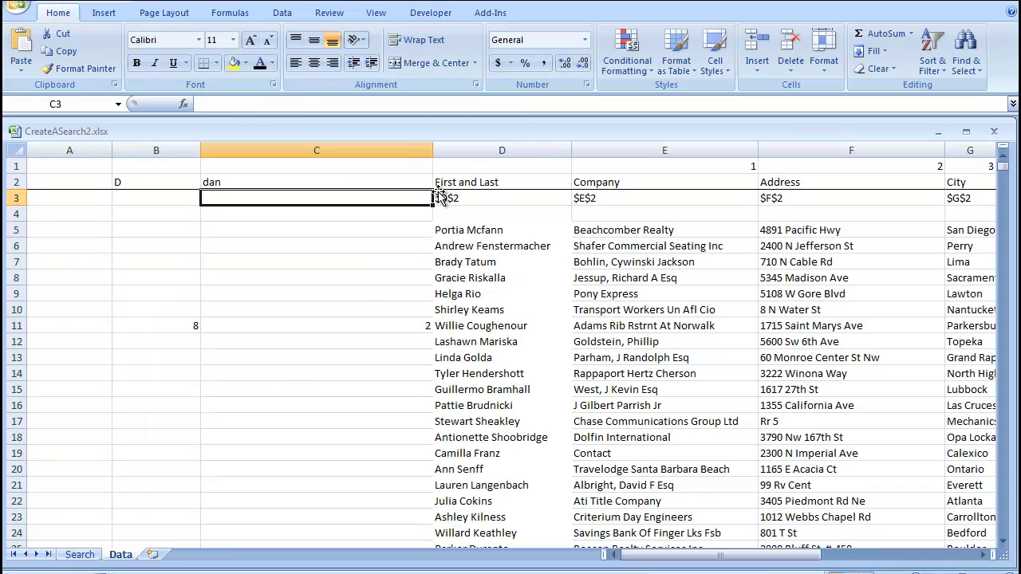
left_click(505, 166)
- Replace D1's formula with one starting =IF(B2=MID(D3,2,1),"",…
left_click_drag(205, 104, 535, 114)
key("BackSpace")
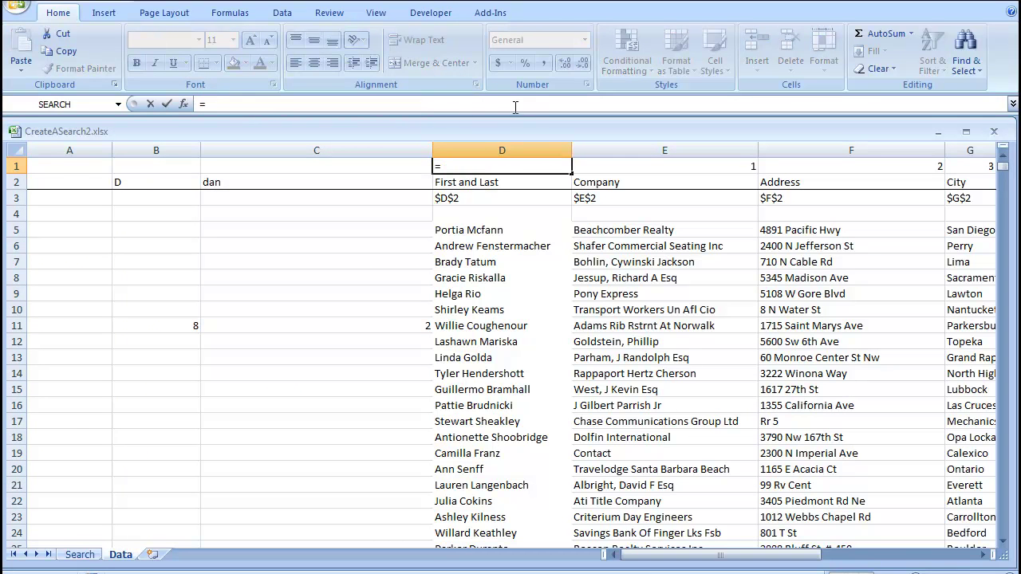
type("if(")
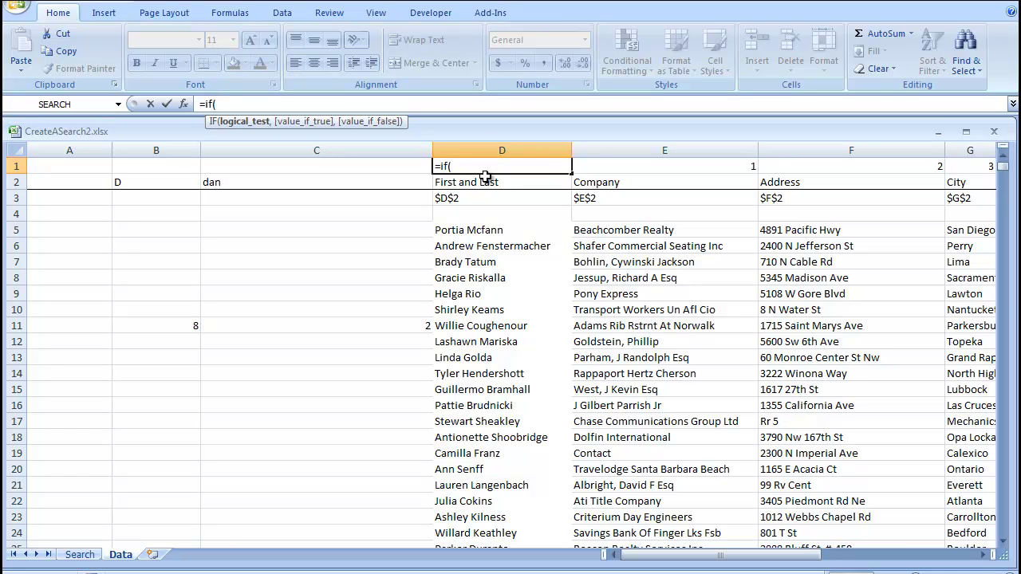
left_click(467, 166)
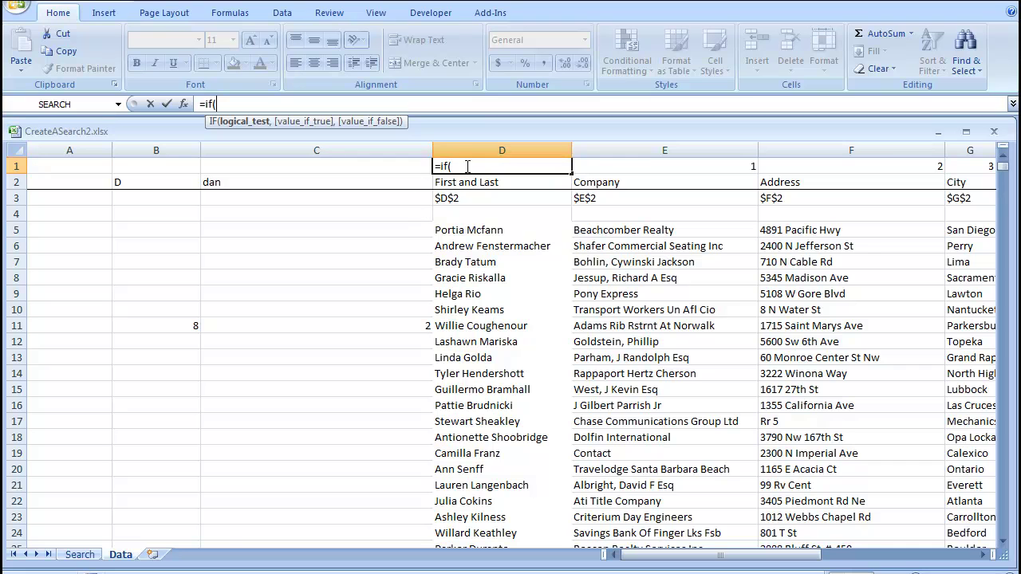
left_click(165, 179)
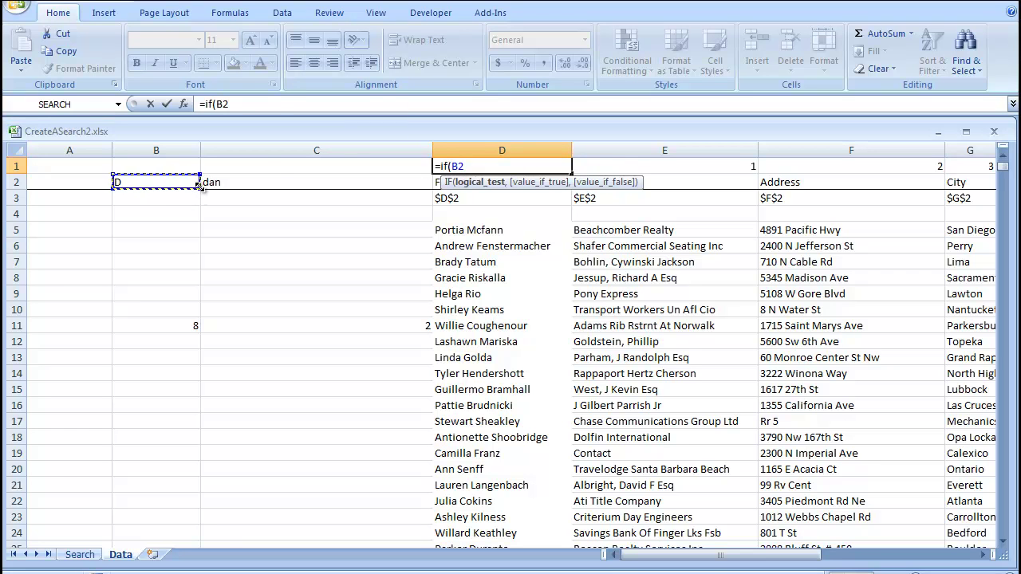
type("=")
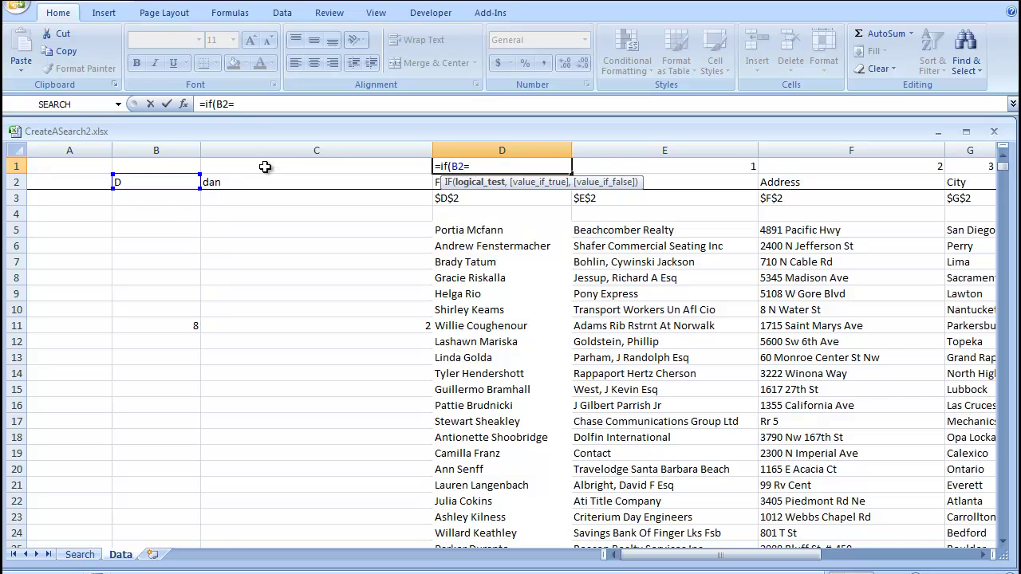
type("mii")
key("BackSpace")
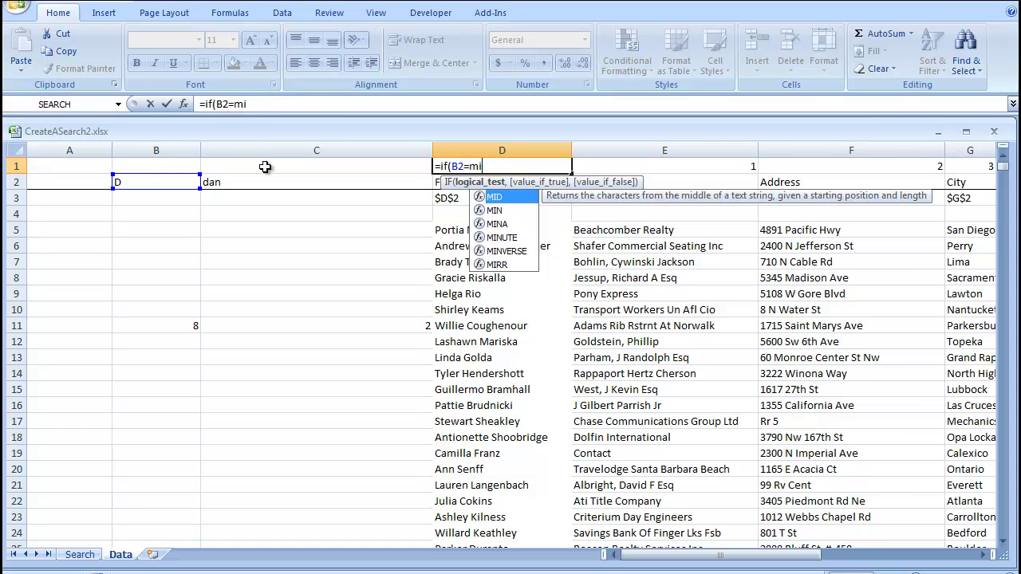
type("d(")
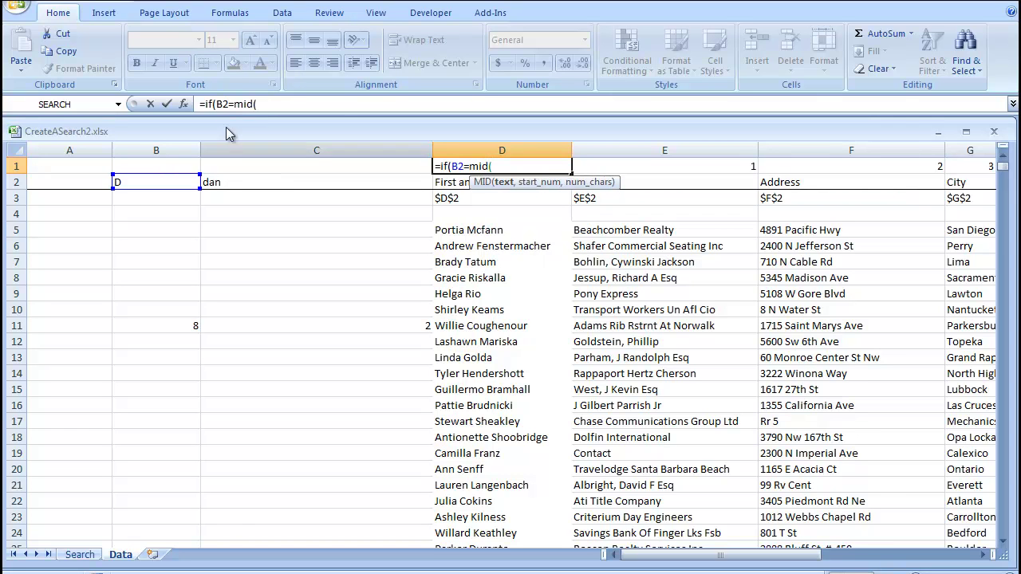
left_click(455, 197)
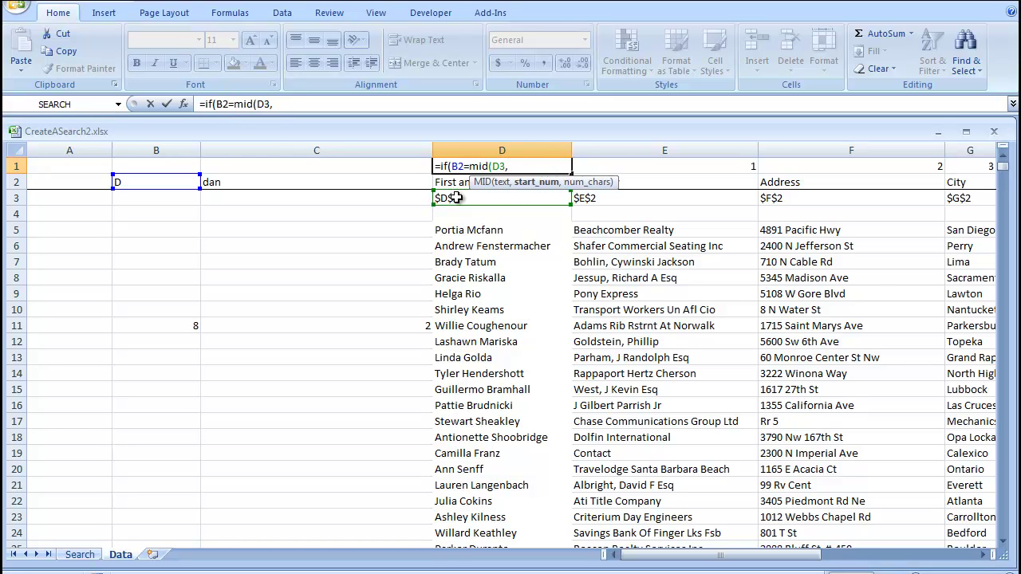
type(",")
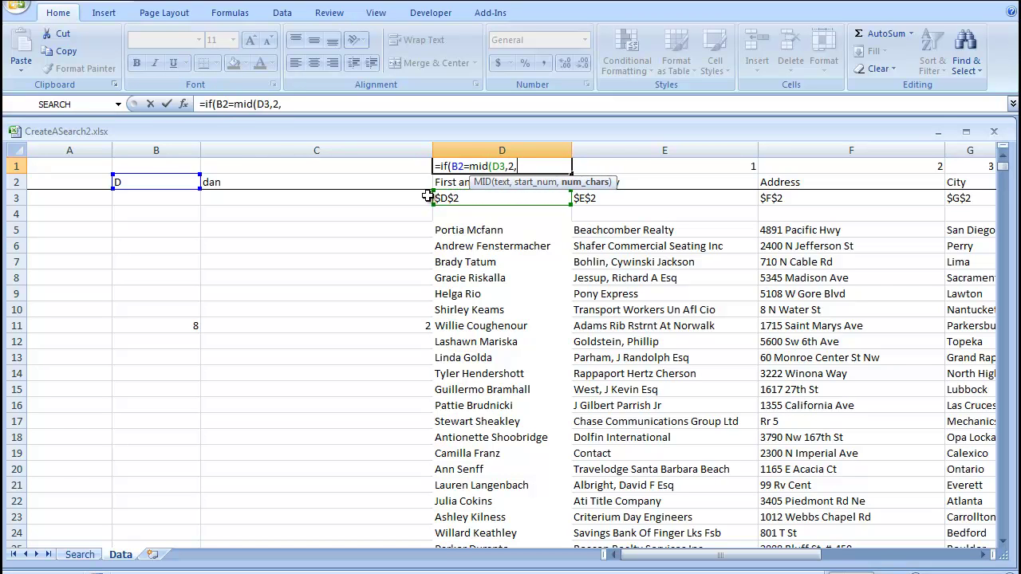
type("1),")
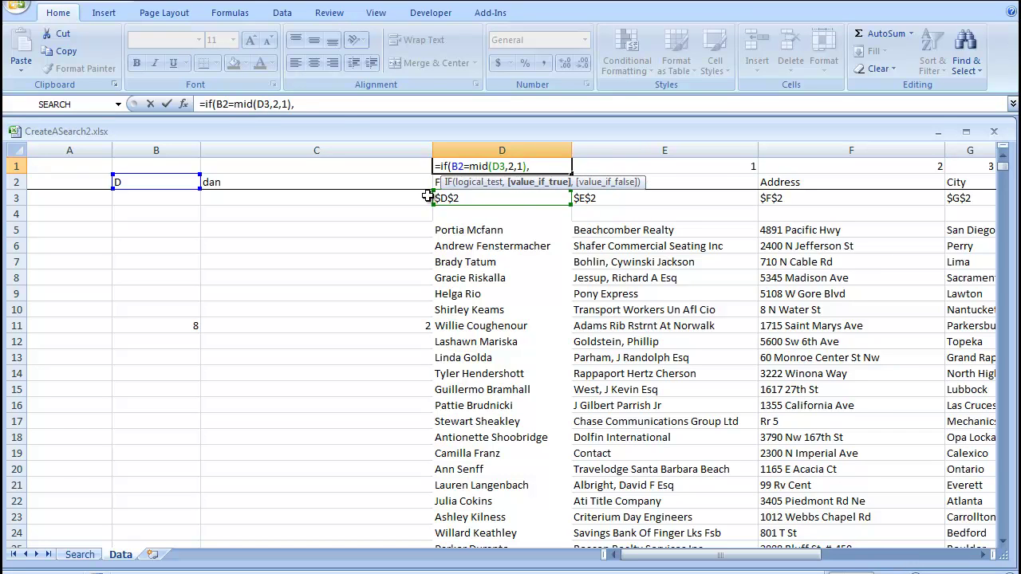
type(" \"\",")
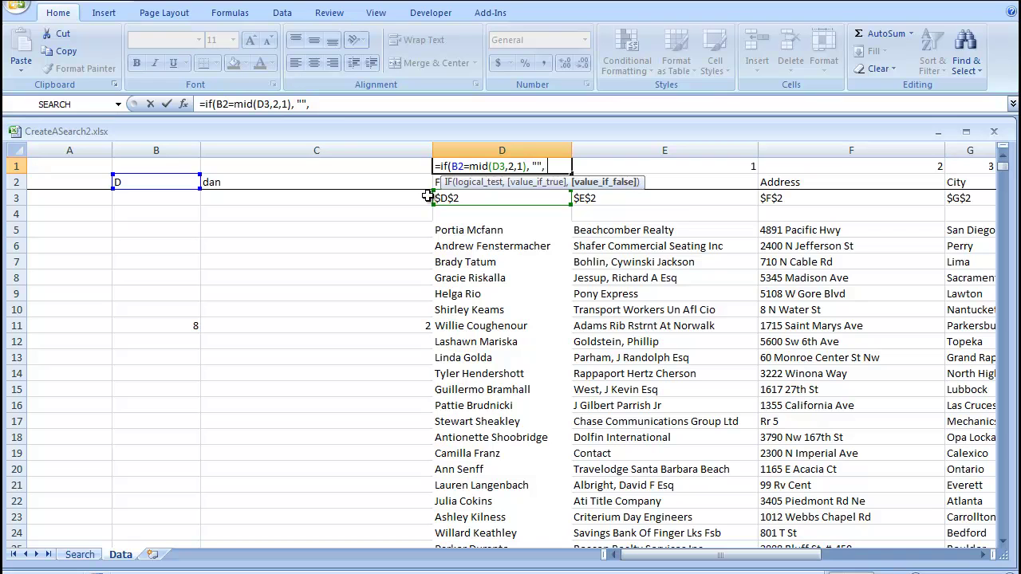
type(" c")
- Finish the formula with COUNT($C$1:C1)+1 and accept Excel's proposed correction
key("BackSpace")
type("count(")
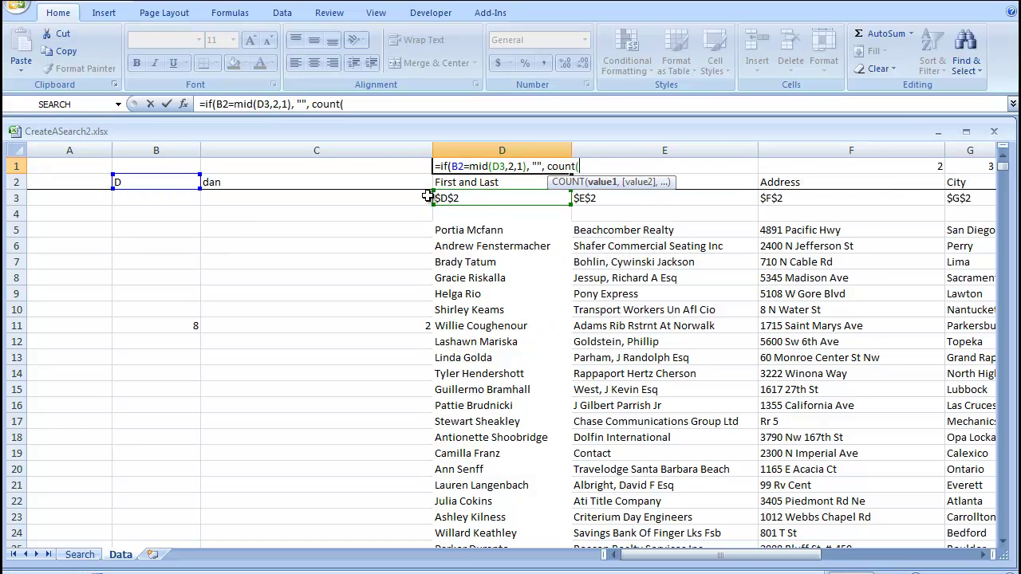
left_click(393, 163)
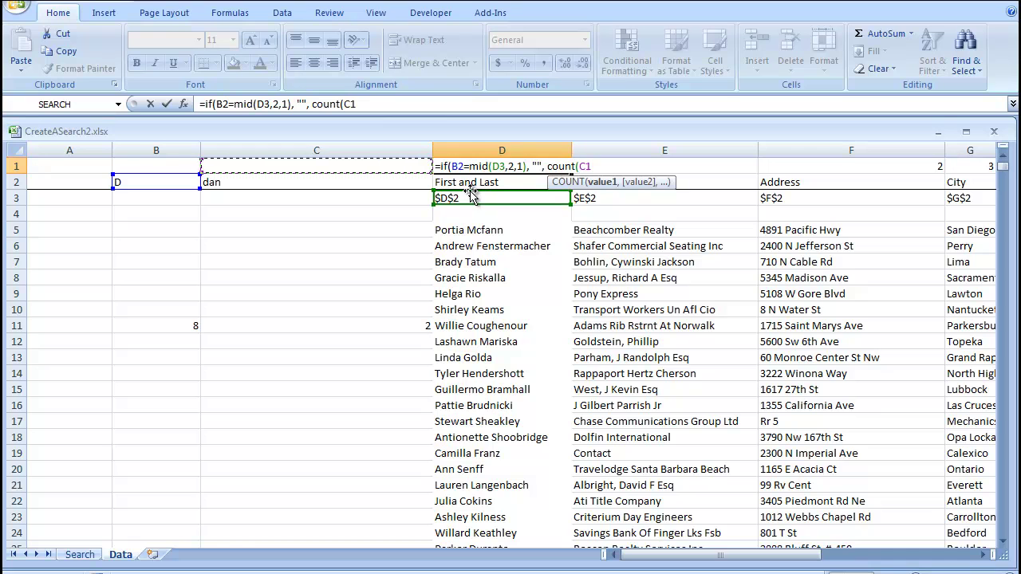
type(":C1")
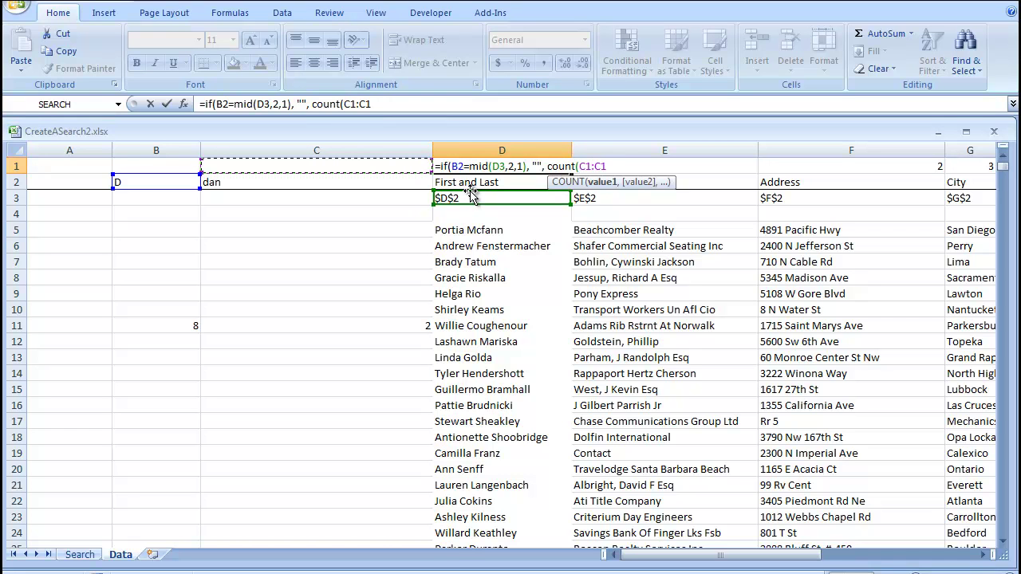
type(")+1")
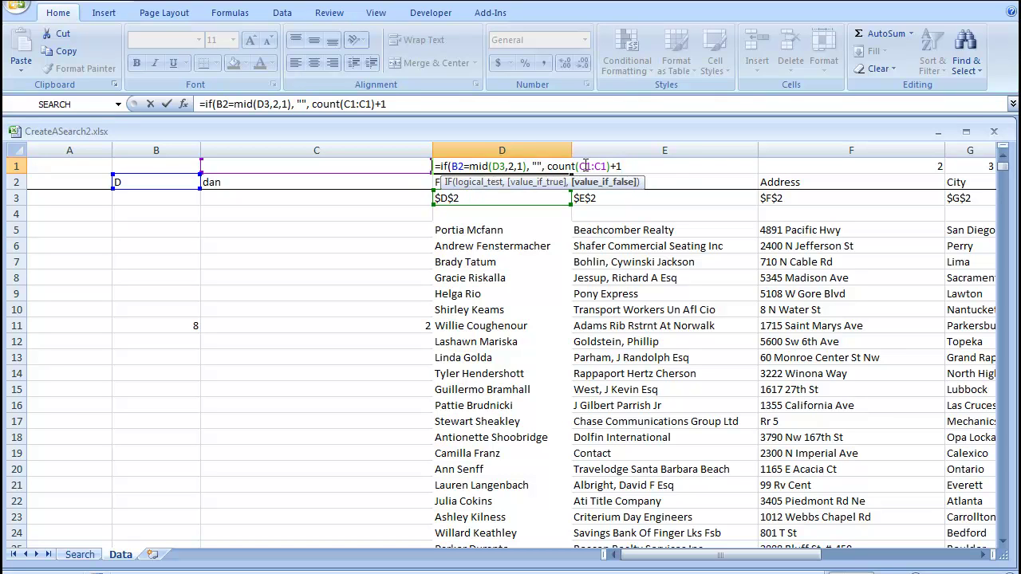
left_click(582, 166)
key("F4")
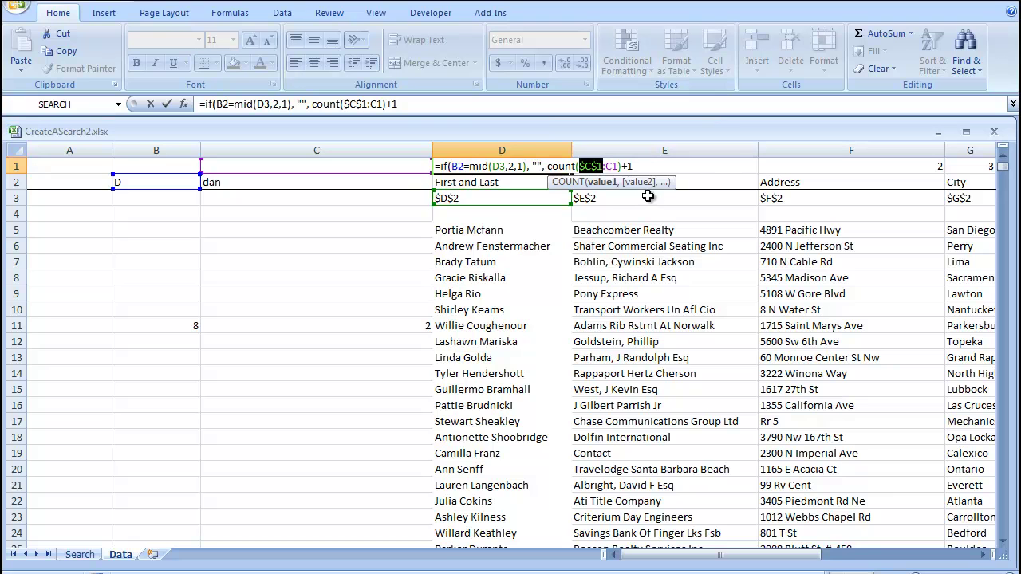
key("Return")
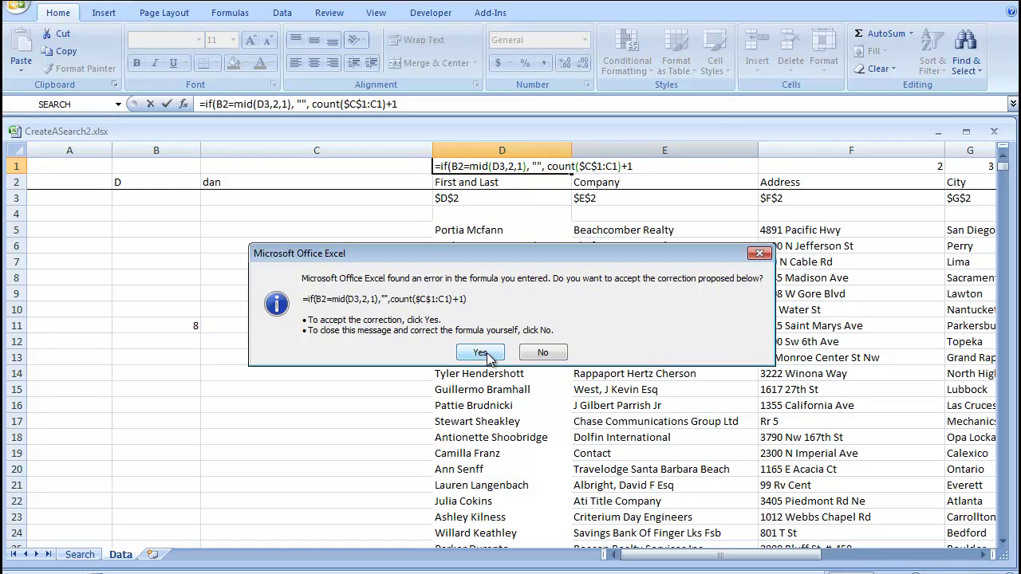
left_click(487, 355)
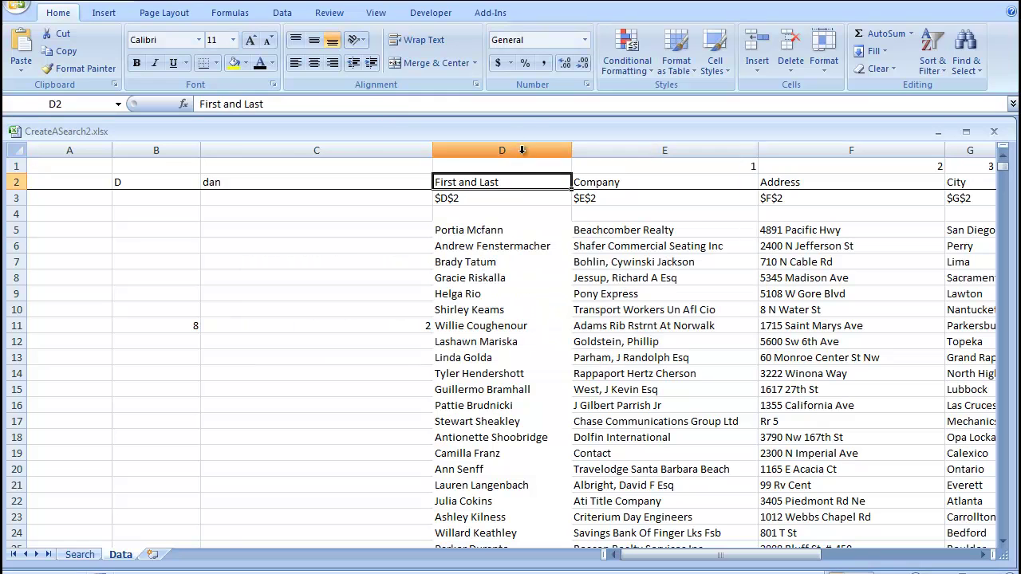
- Fill D1's formula right to N1 so E1:N1 number 1 through 10
left_click(565, 169)
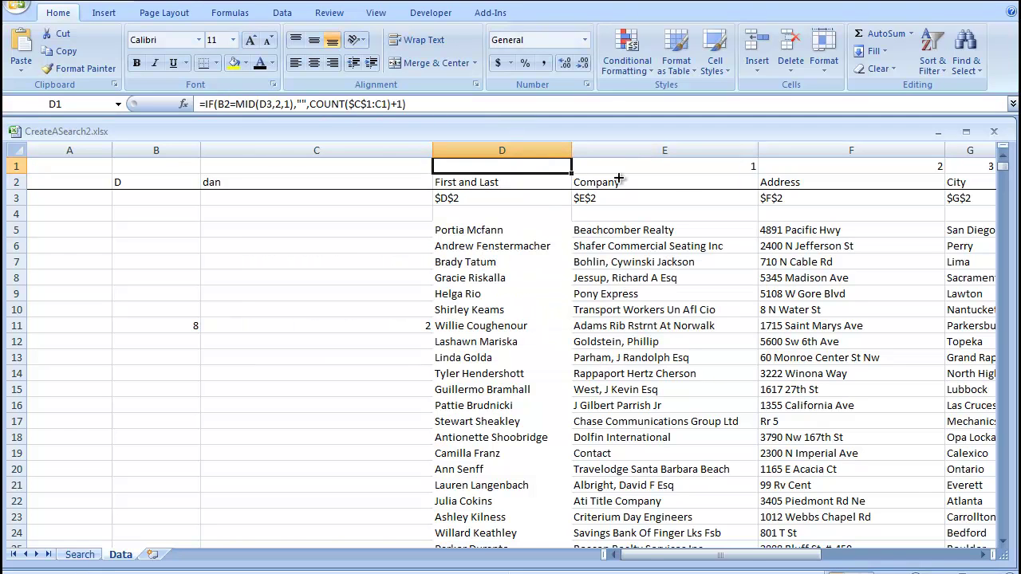
mouse_move(618, 178)
left_mouse_down()
mouse_move(989, 183)
mouse_move(662, 210)
mouse_move(811, 205)
left_mouse_up()
middle_click(710, 212)
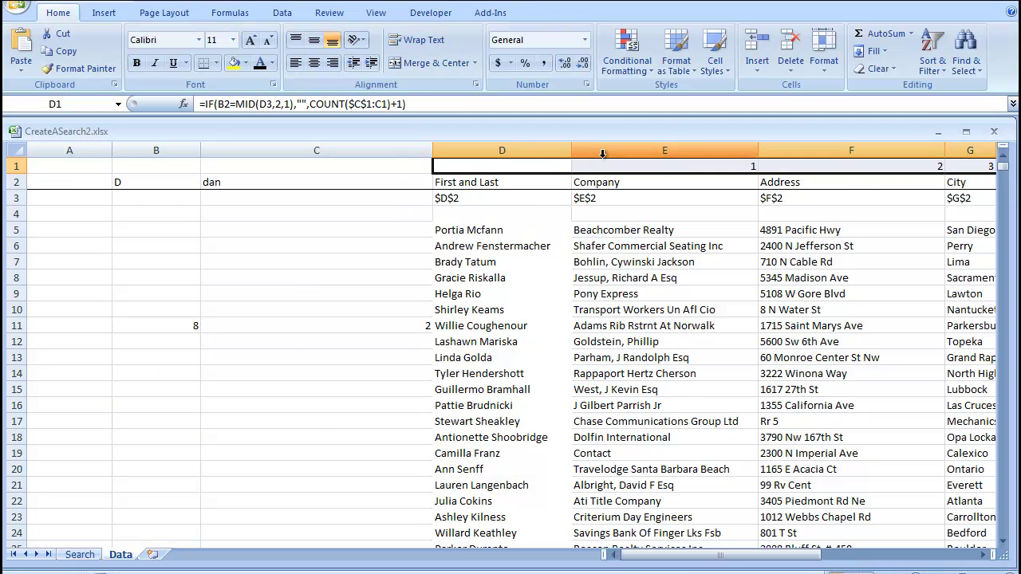
left_click(80, 555)
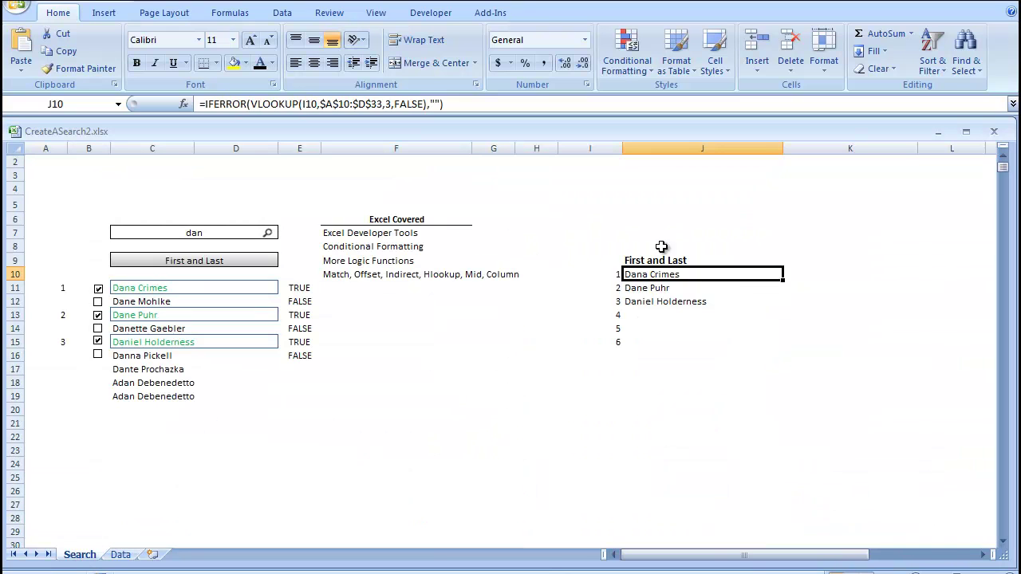
left_click(797, 247)
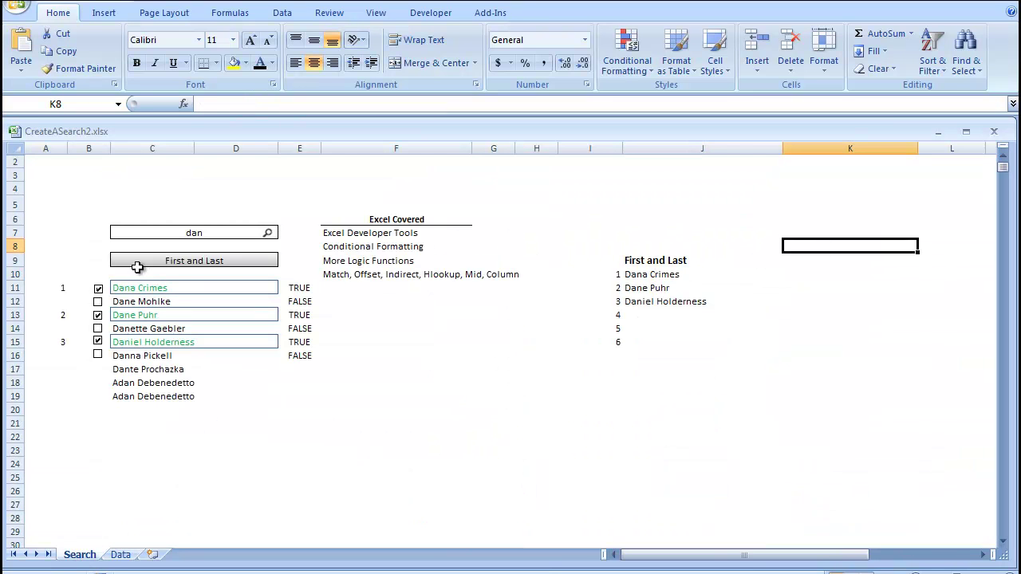
left_click(182, 253)
left_click(285, 260)
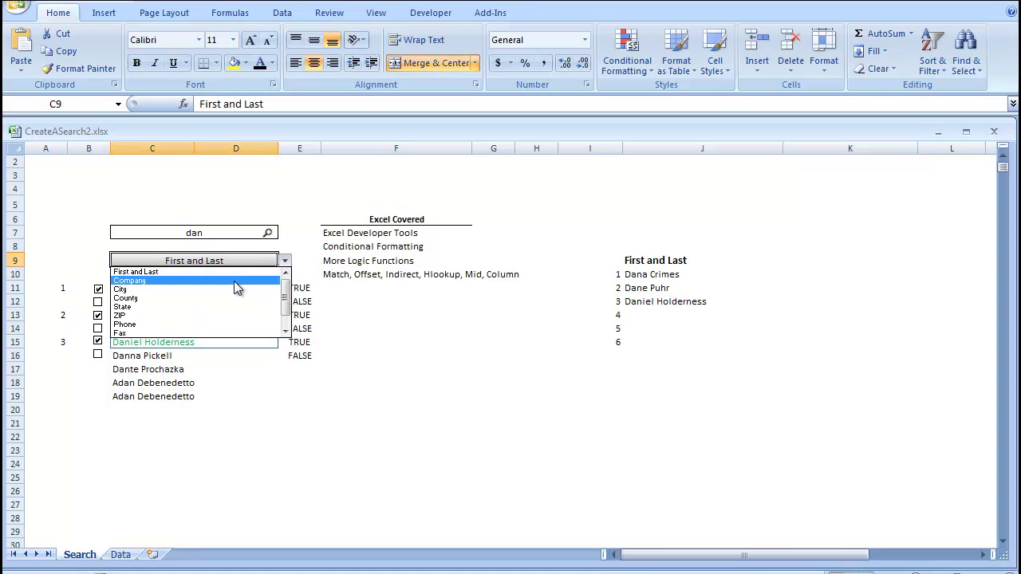
left_click(234, 280)
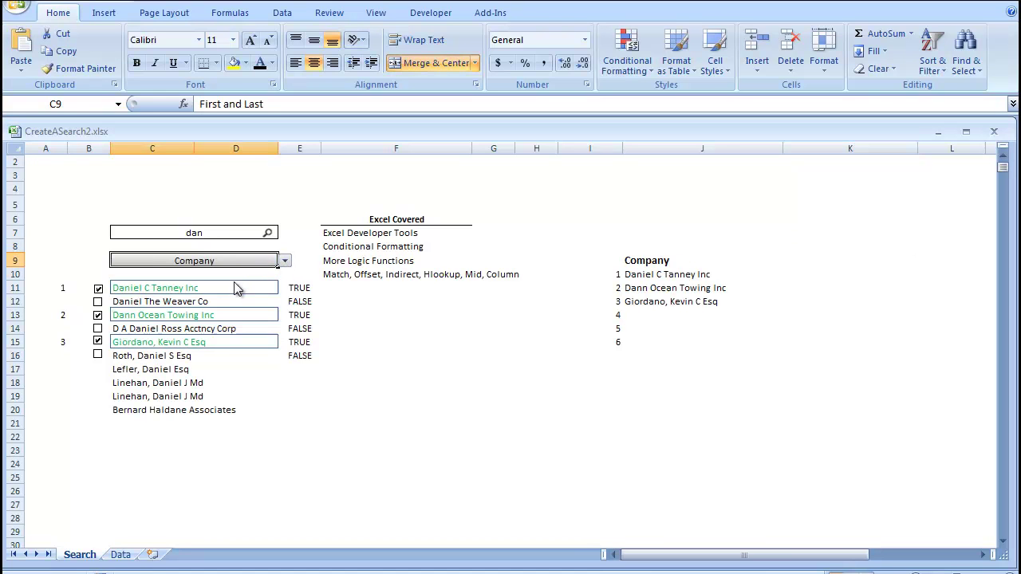
left_click(678, 262)
left_click_drag(811, 260, 950, 315)
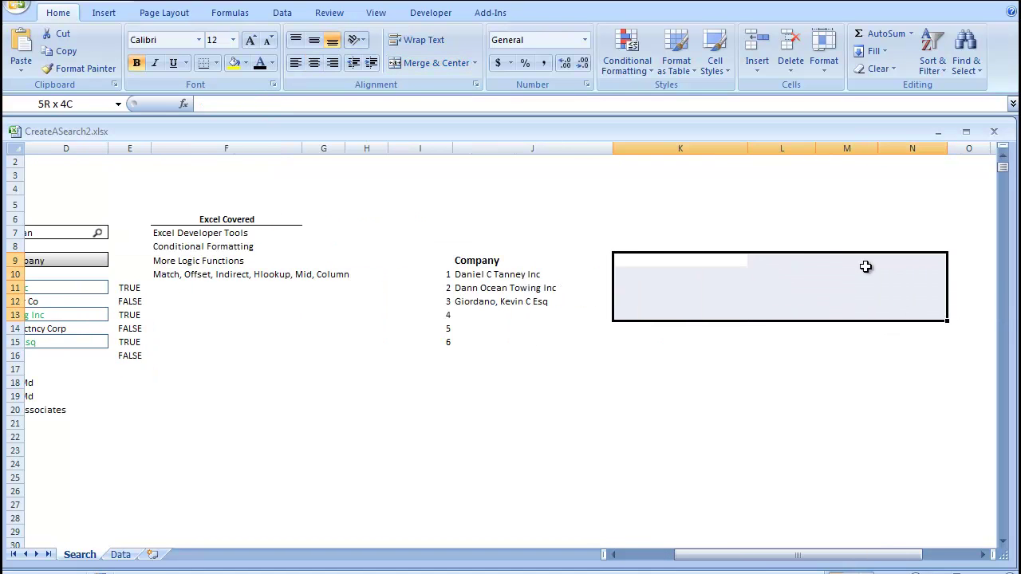
left_click_drag(866, 266, 763, 253)
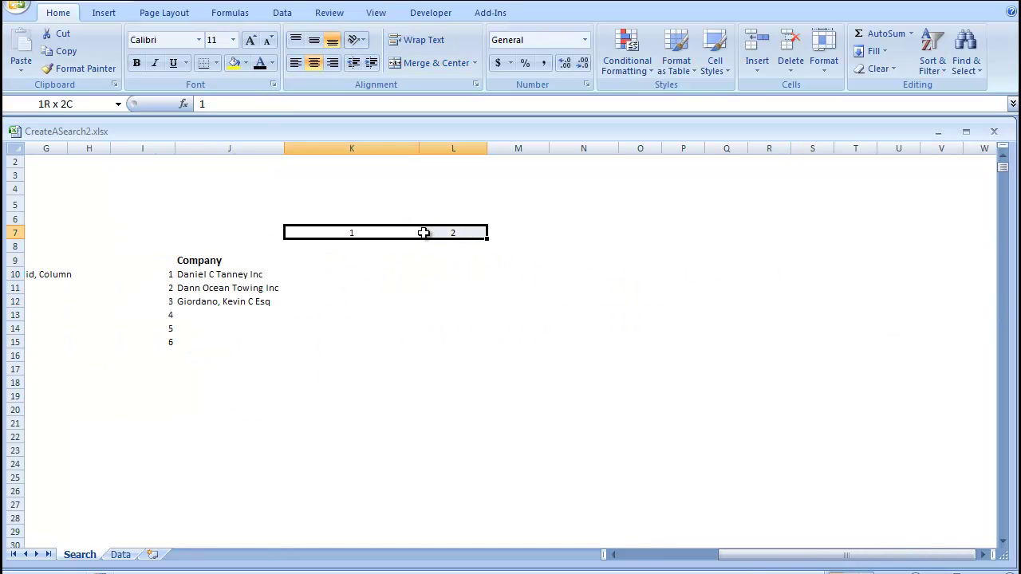
left_click_drag(424, 233, 875, 233)
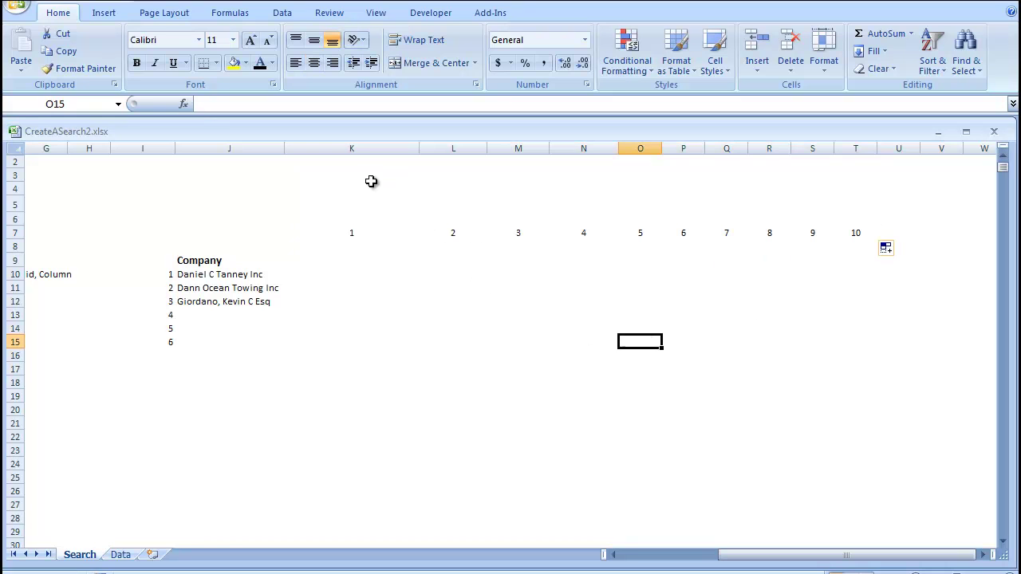
left_click(344, 246)
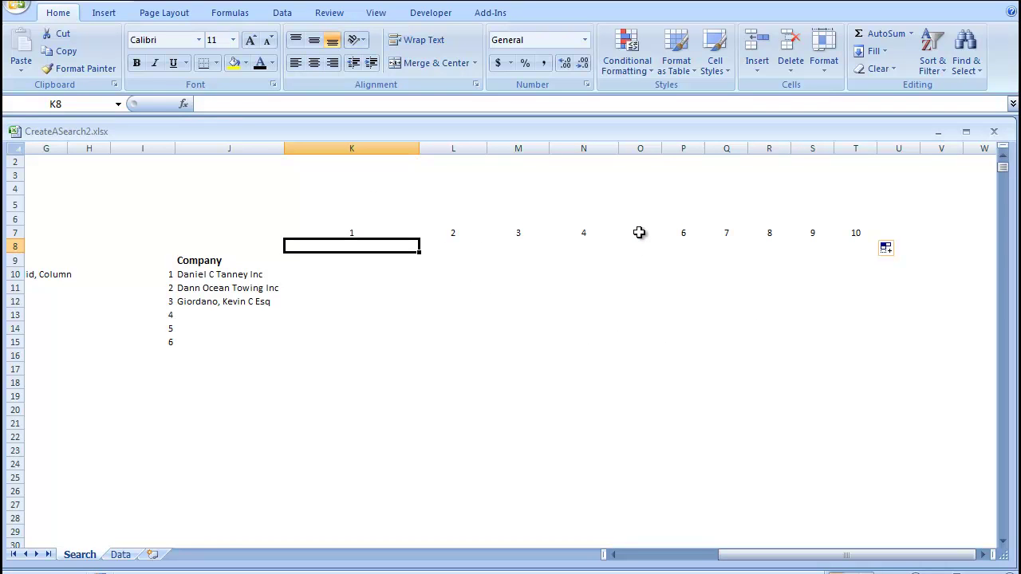
- Put =HLOOKUP(K7,Data!$D$1:$N$4,2,FALSE) in K8 and fill it across to T8
type("=hlooku")
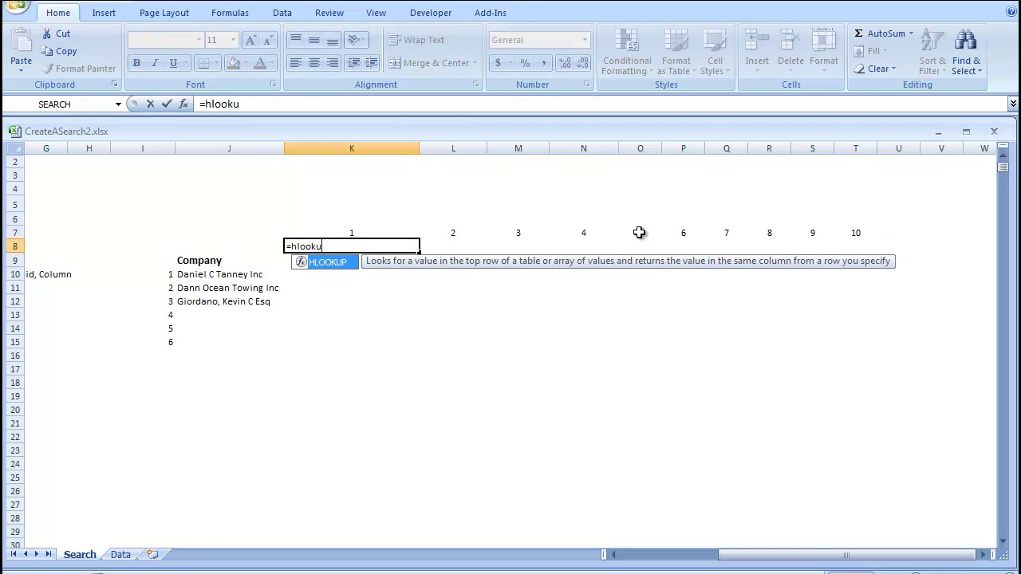
type("p(")
left_click(343, 232)
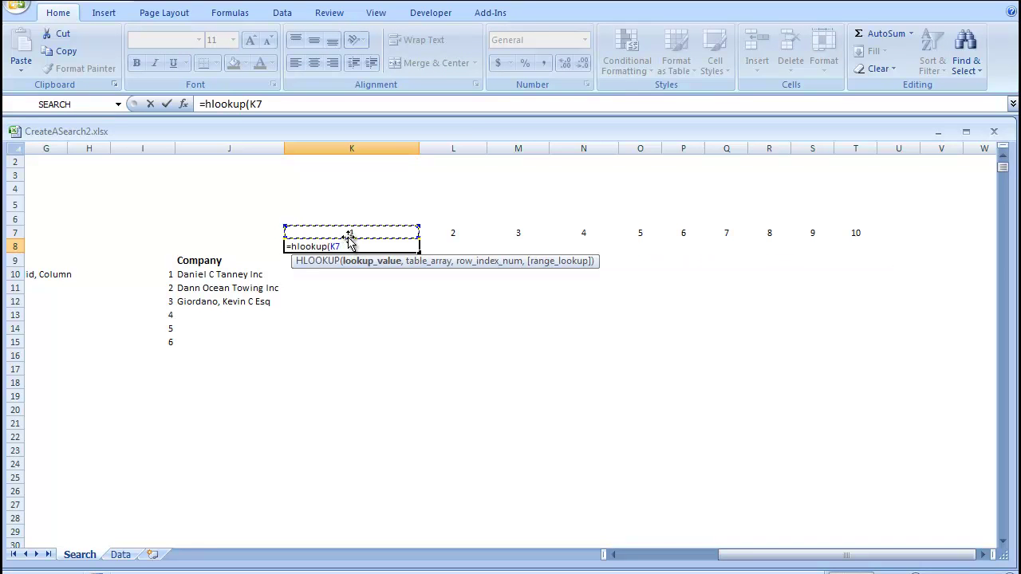
type(",")
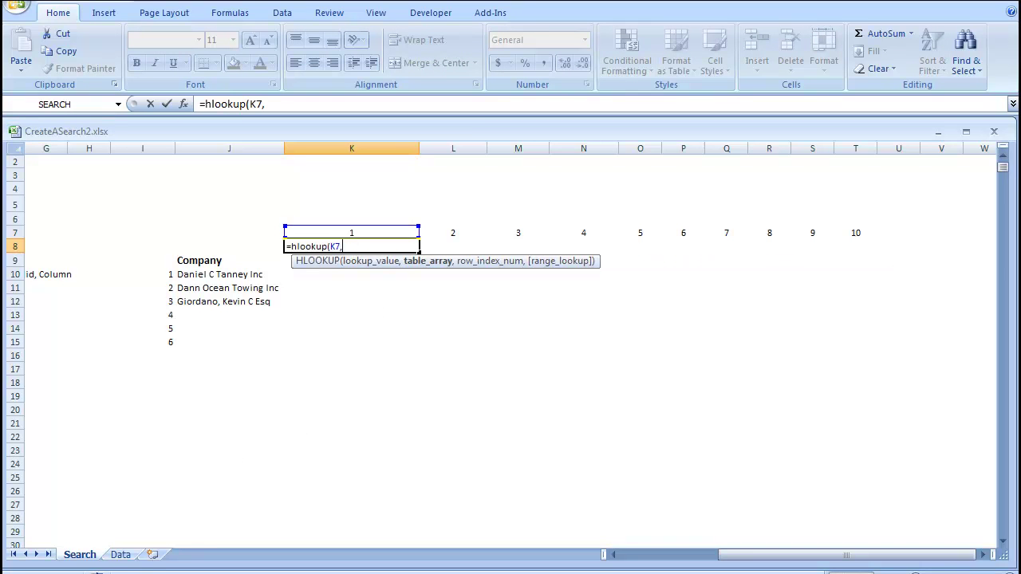
left_click(121, 555)
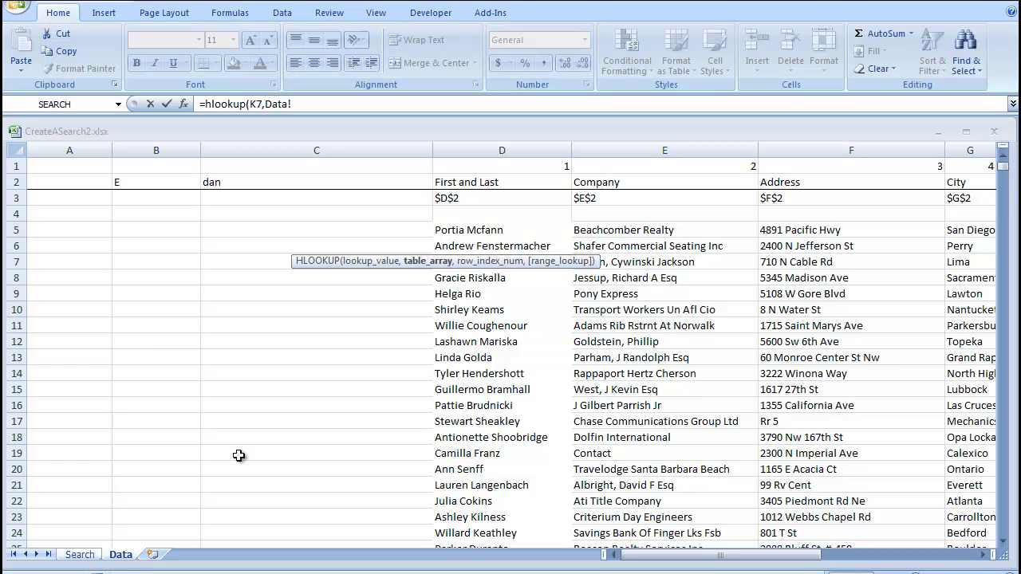
left_click_drag(457, 166, 695, 220)
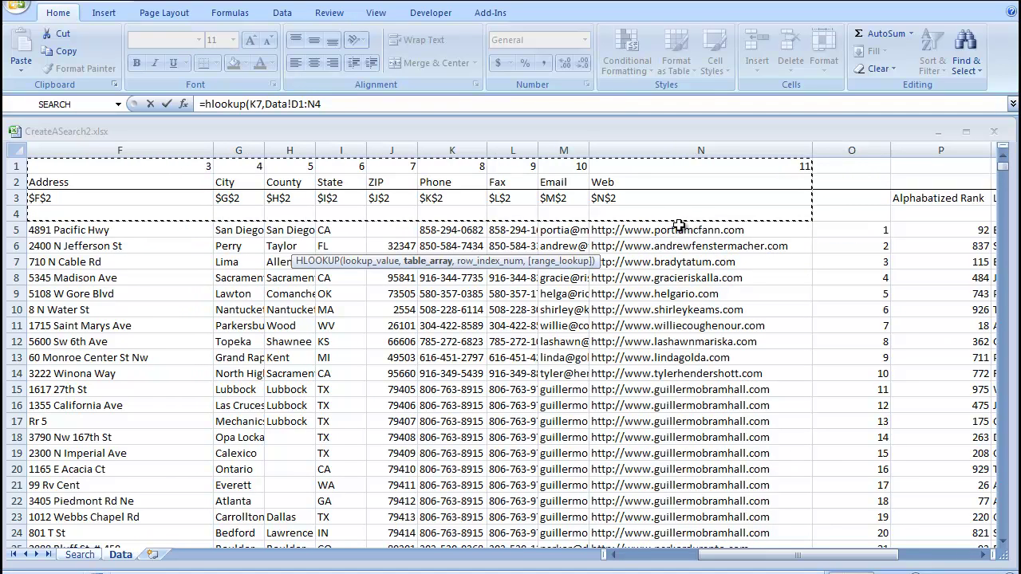
key("F4")
type(",")
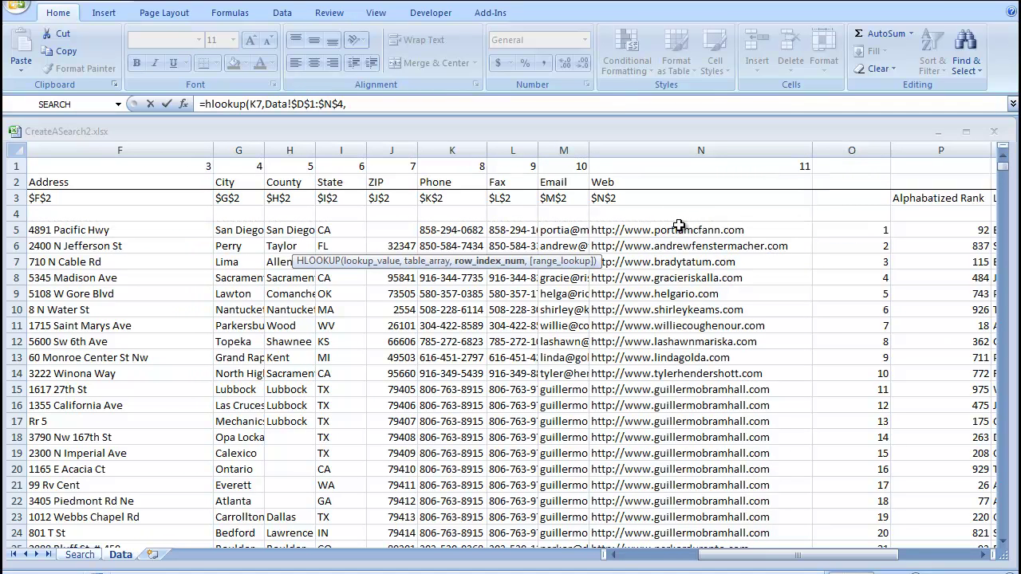
type("2,fa")
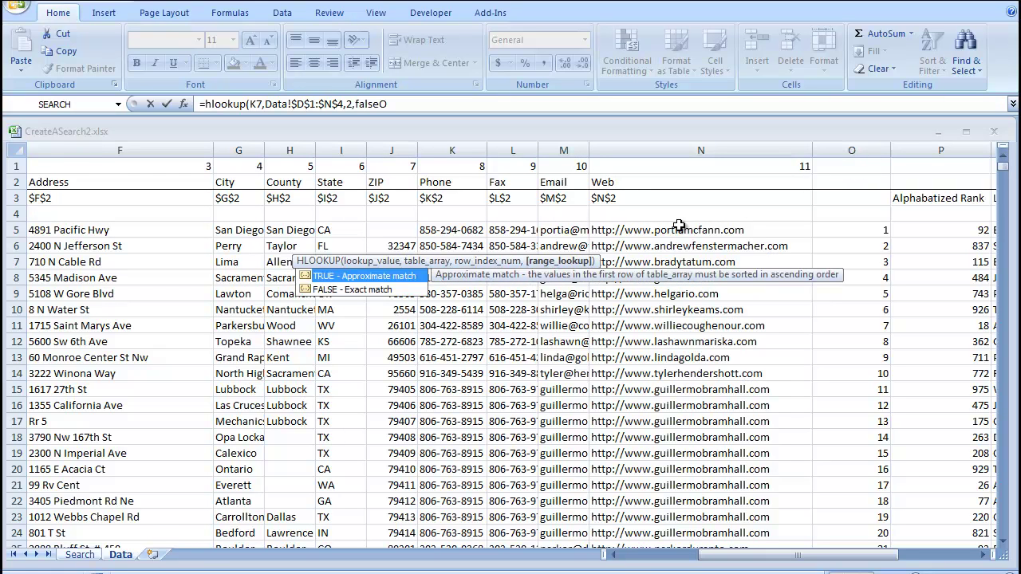
type("lse)")
key("Return")
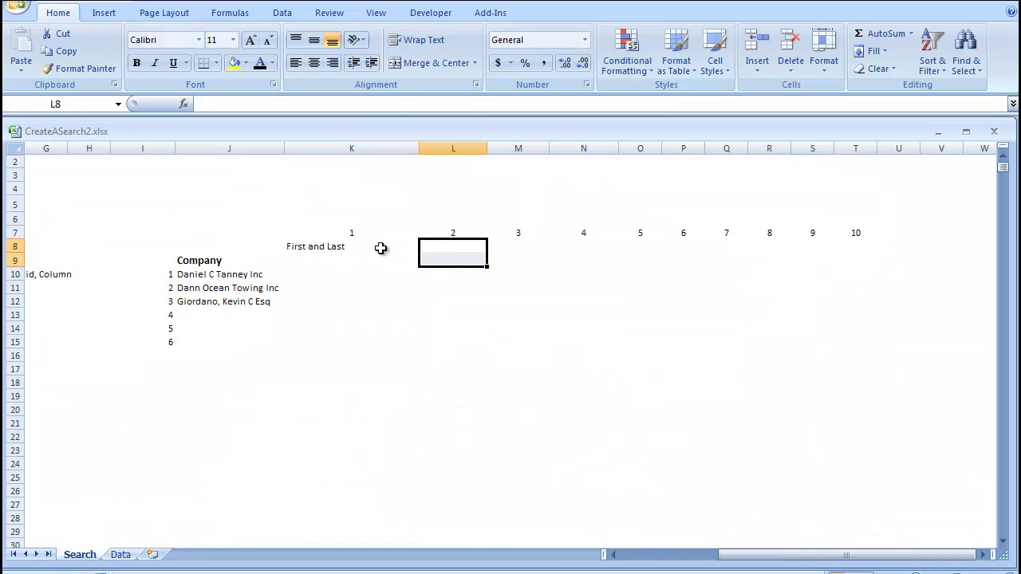
left_click(380, 246)
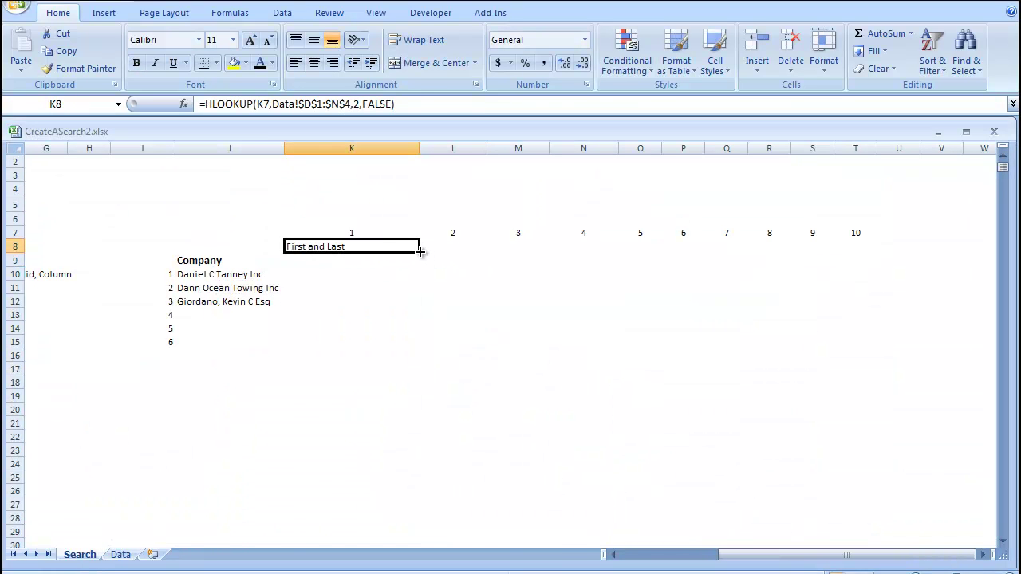
left_click_drag(420, 251, 875, 249)
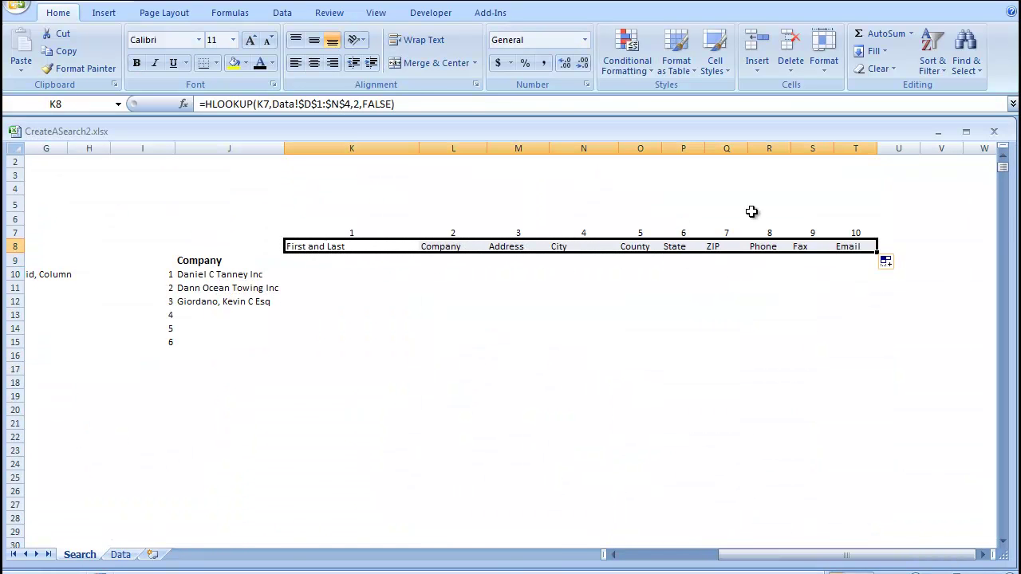
- Add column number 11 in U7 and extend the lookup to U8, returning Web
left_click(879, 231)
type("11")
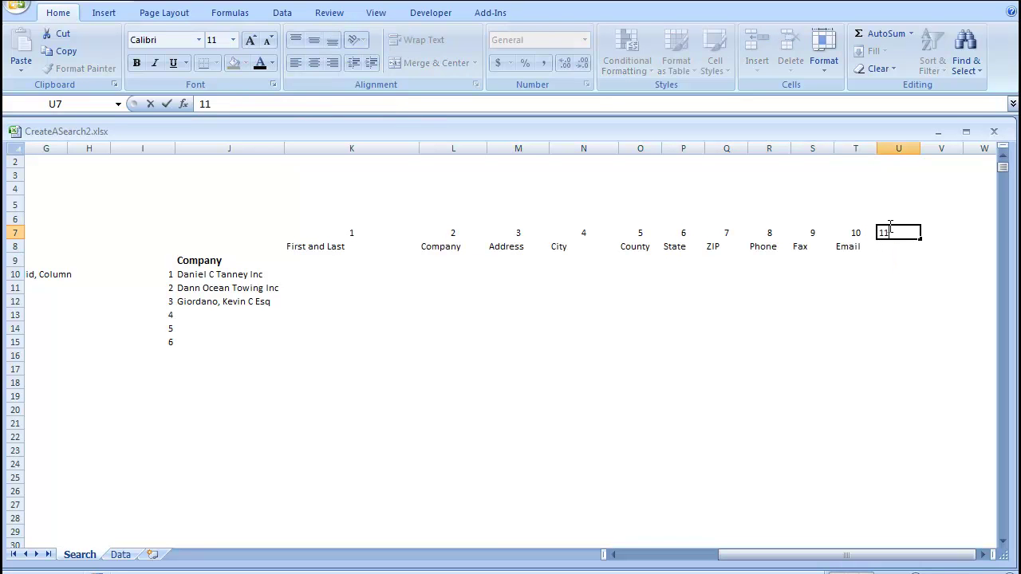
key("Return")
left_click(871, 247)
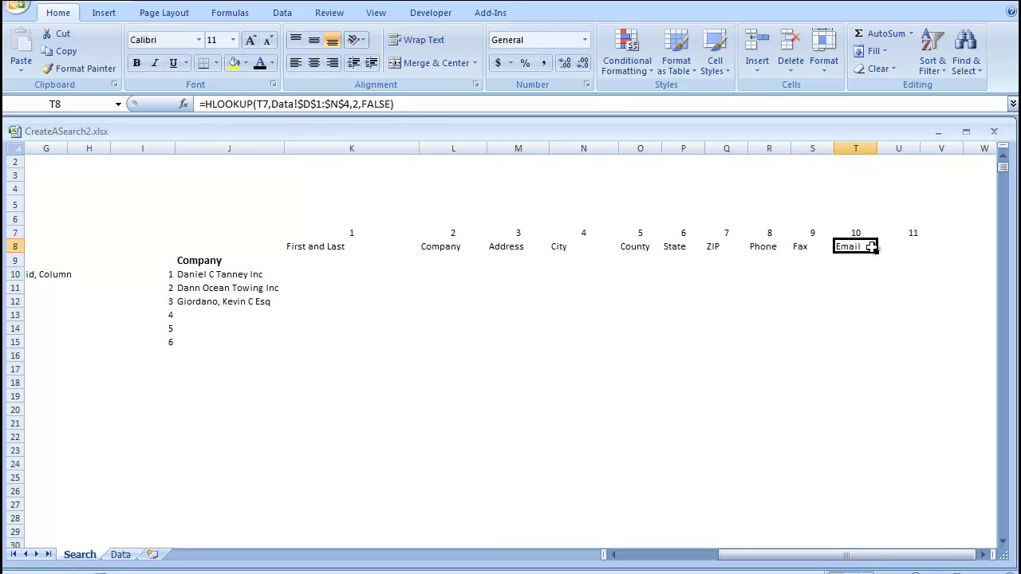
left_click_drag(876, 252, 908, 252)
left_click(643, 289)
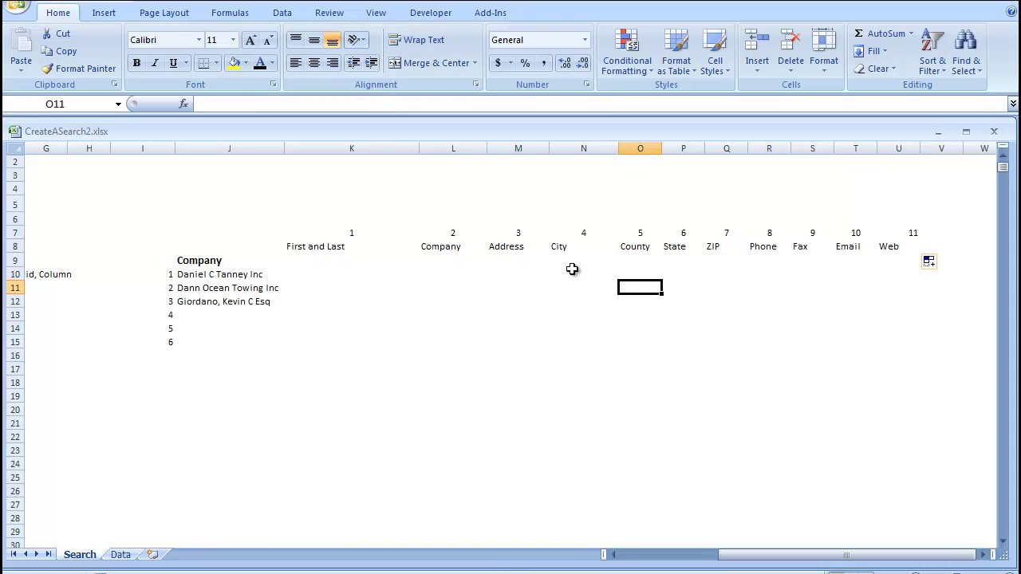
- Move the header row K8:U8 down into row 9
left_click(344, 233)
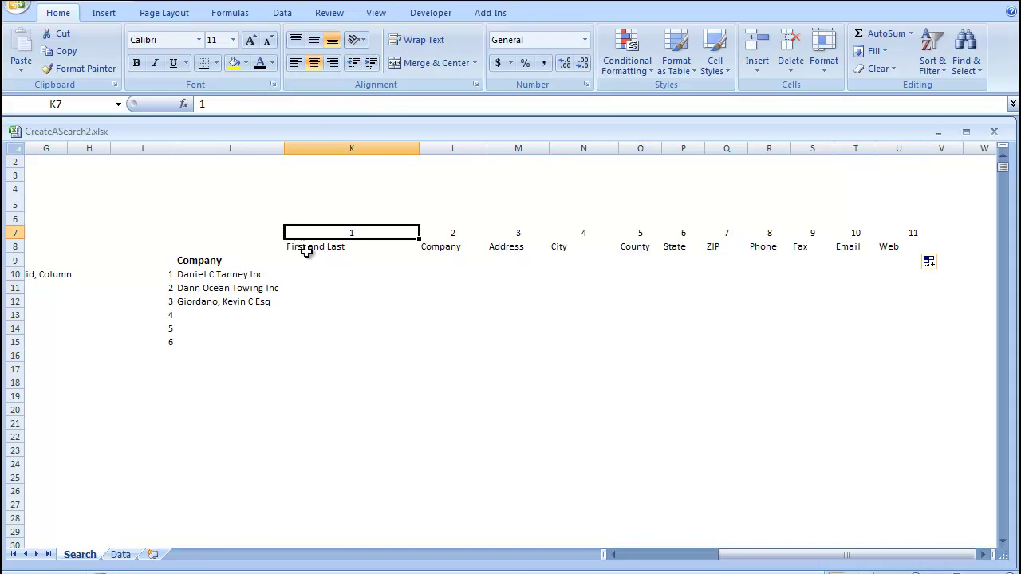
left_click_drag(320, 243, 907, 240)
key("ctrl+c")
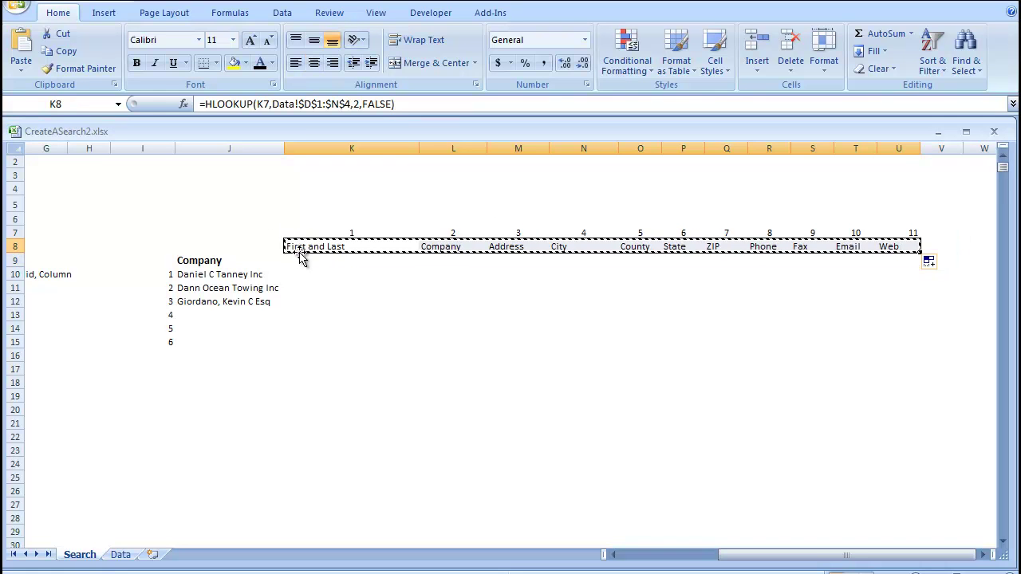
left_click(301, 259)
key("ctrl+v")
left_click(462, 351)
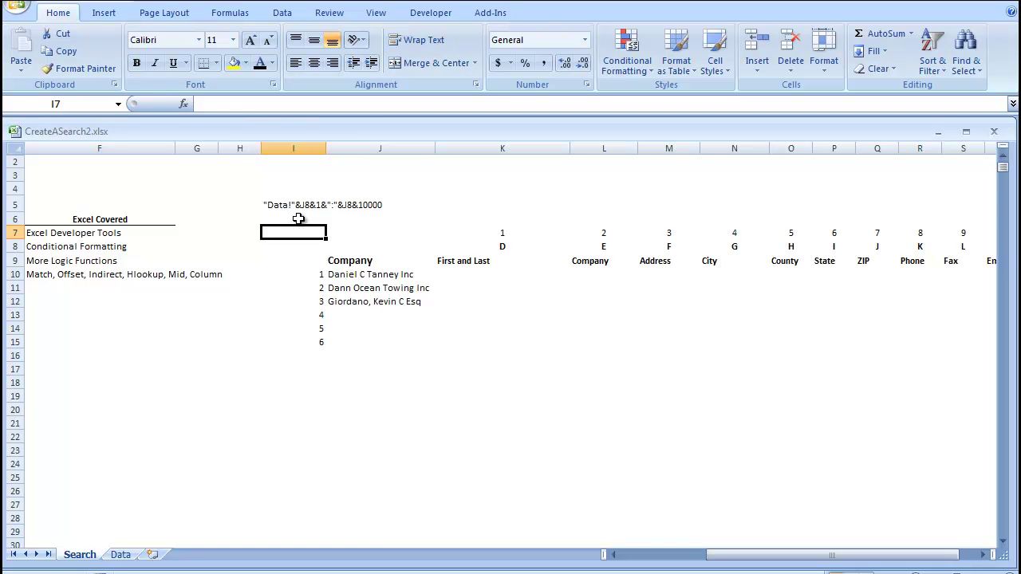
- Build the range-address formula ="Data!"&J8&1&":"&J8&10000 in I7
type("=\"Data!\"&")
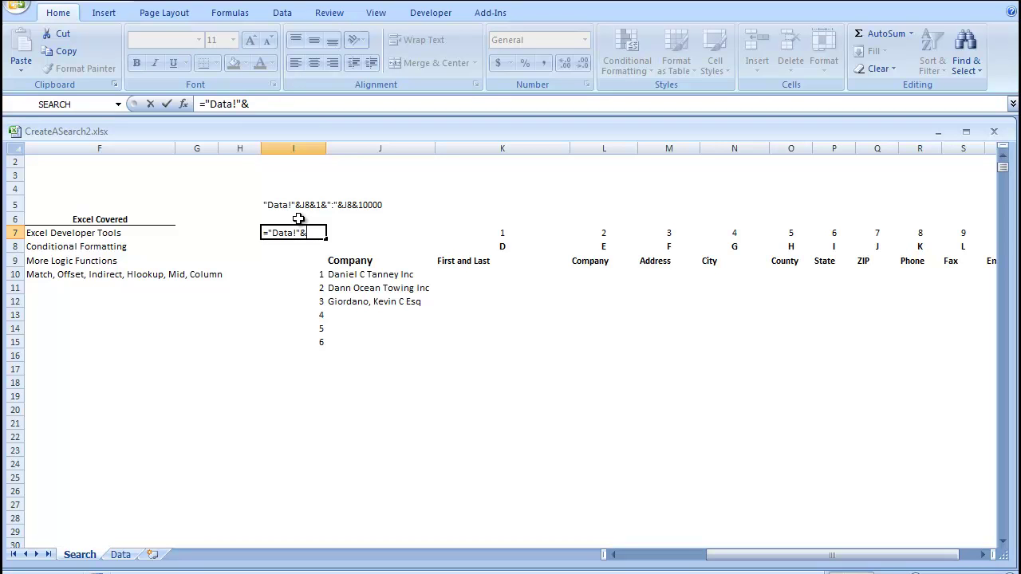
left_click(378, 243)
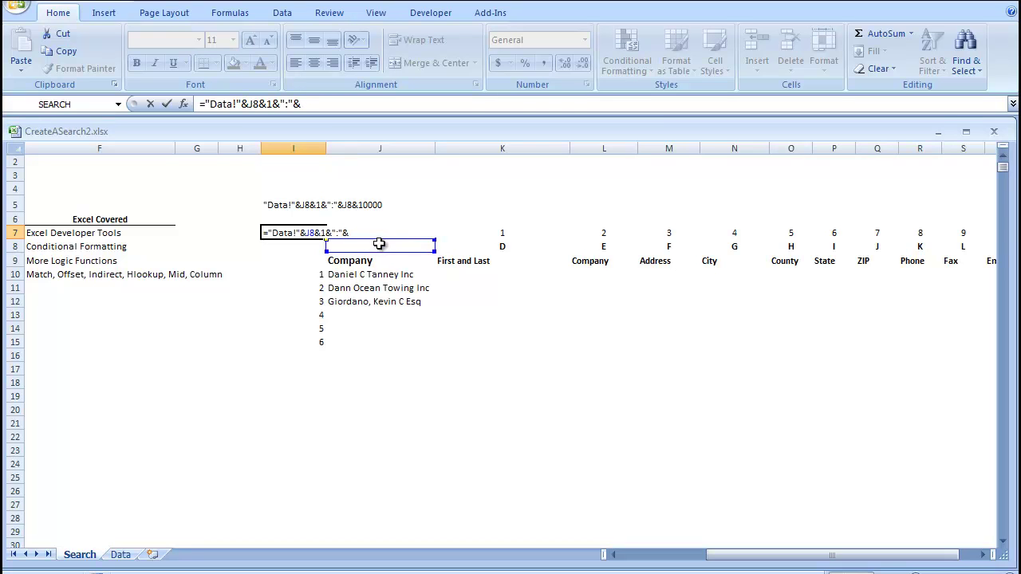
left_click(380, 244)
type("&10000")
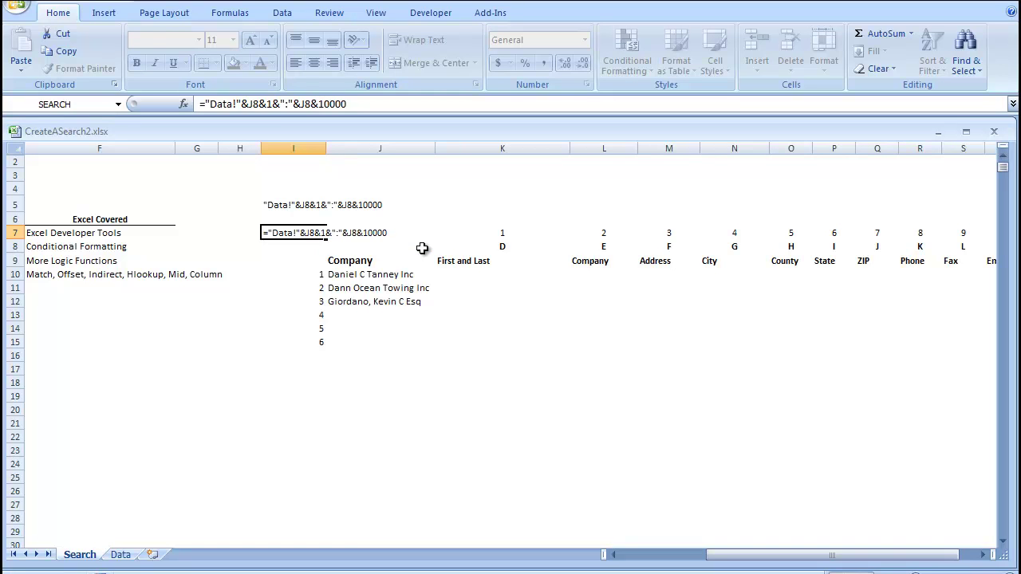
key("Return")
left_click(284, 231)
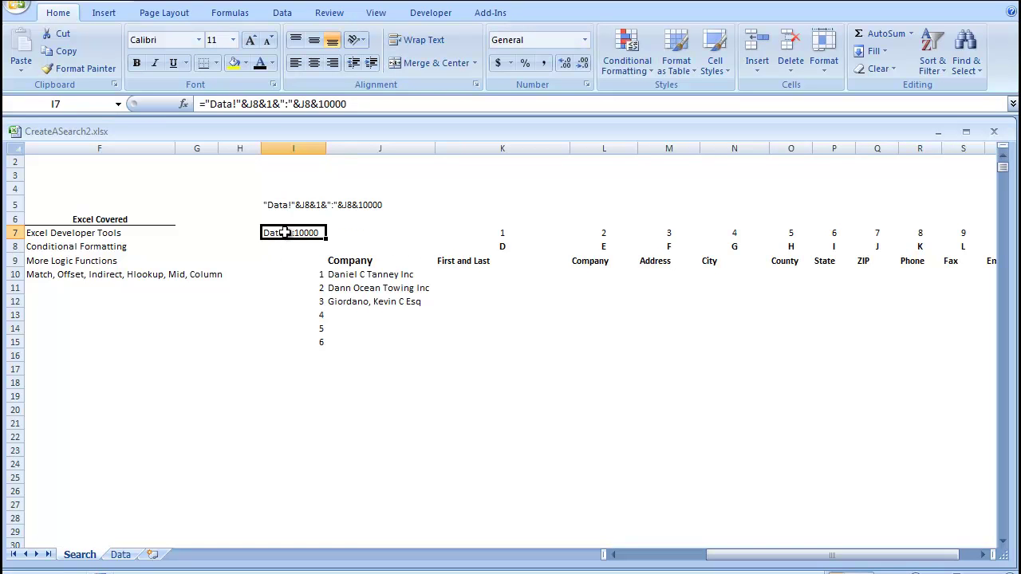
left_click(338, 245)
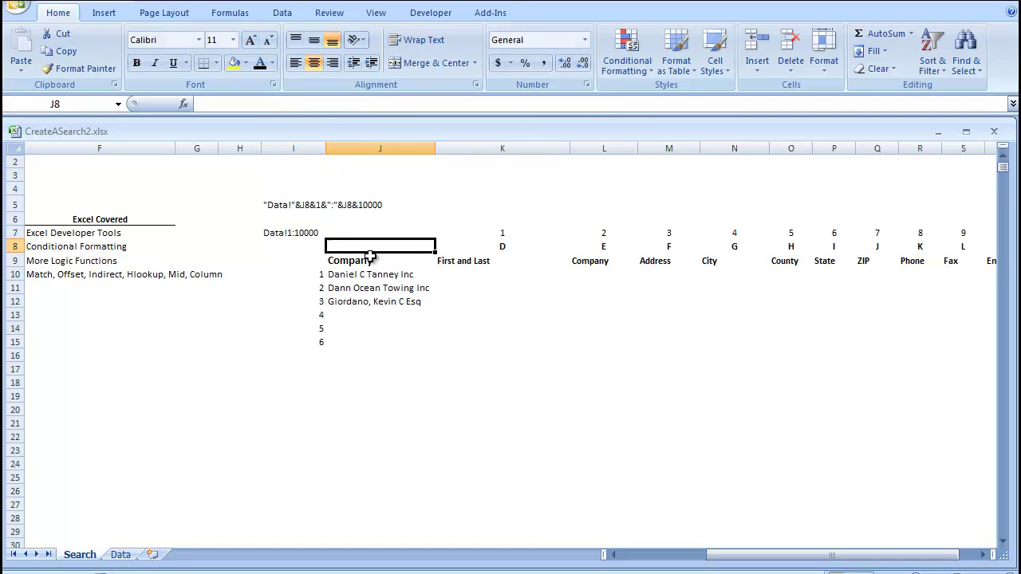
- Link J8 to Data cell B2 so I7 reads Data!E1:E10000
type("=")
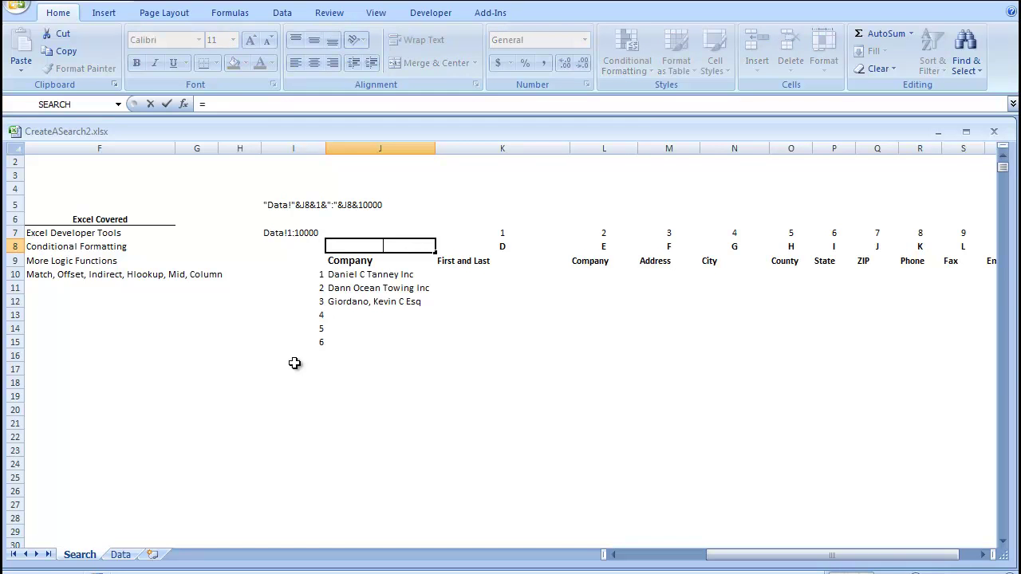
left_click(120, 554)
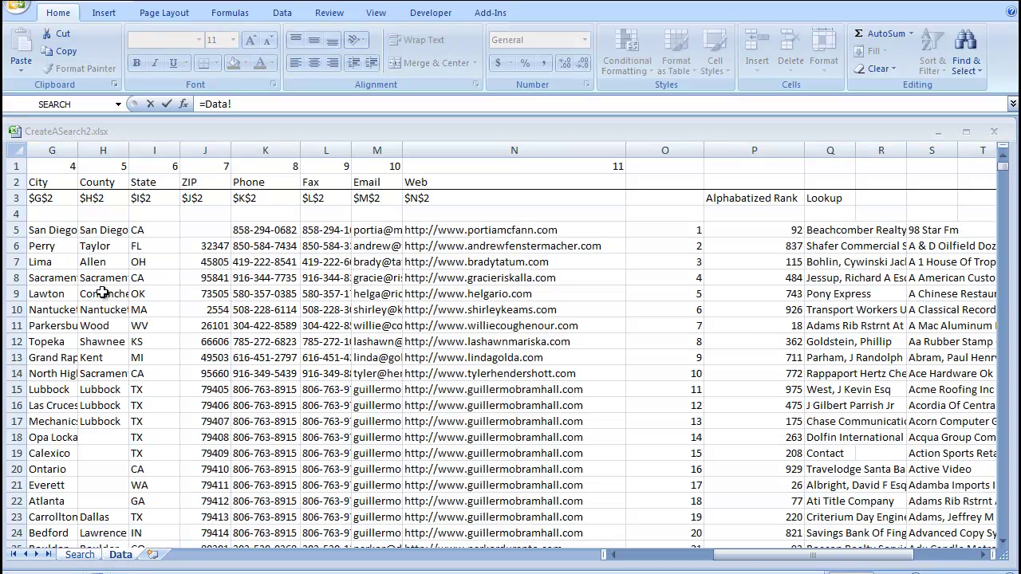
scroll(242, 210, "left", 3)
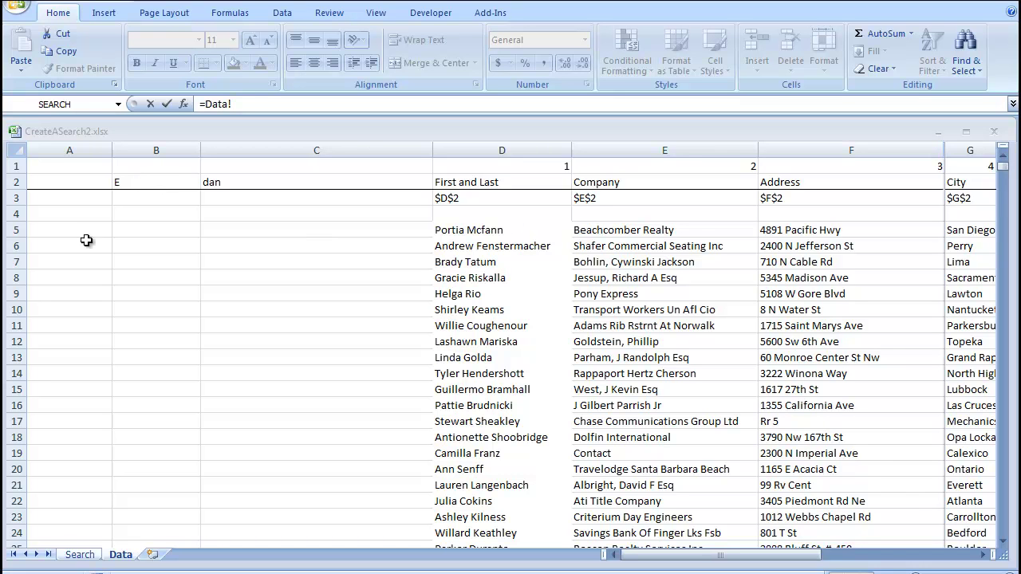
left_click(129, 186)
key("Return")
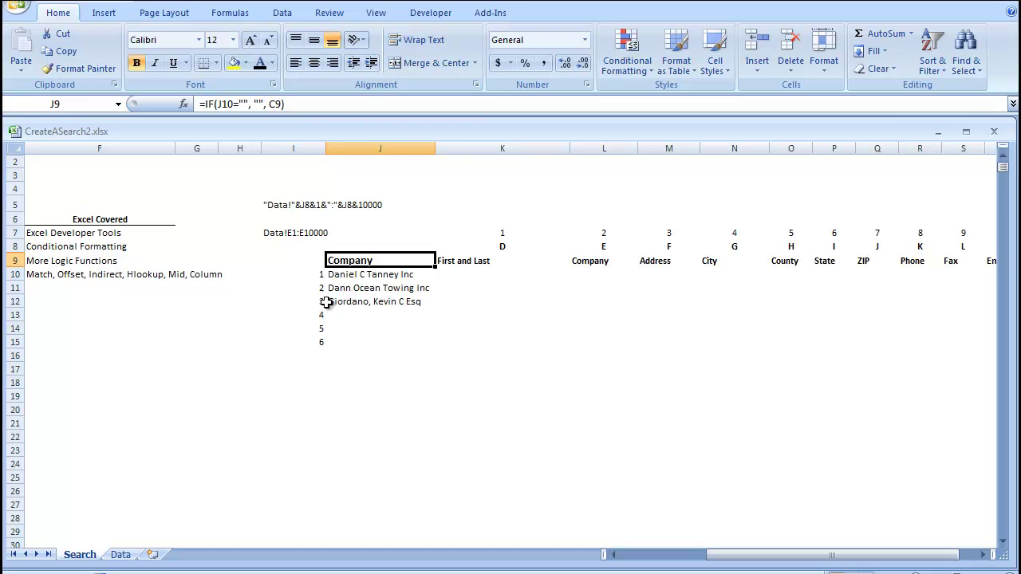
left_click(294, 233)
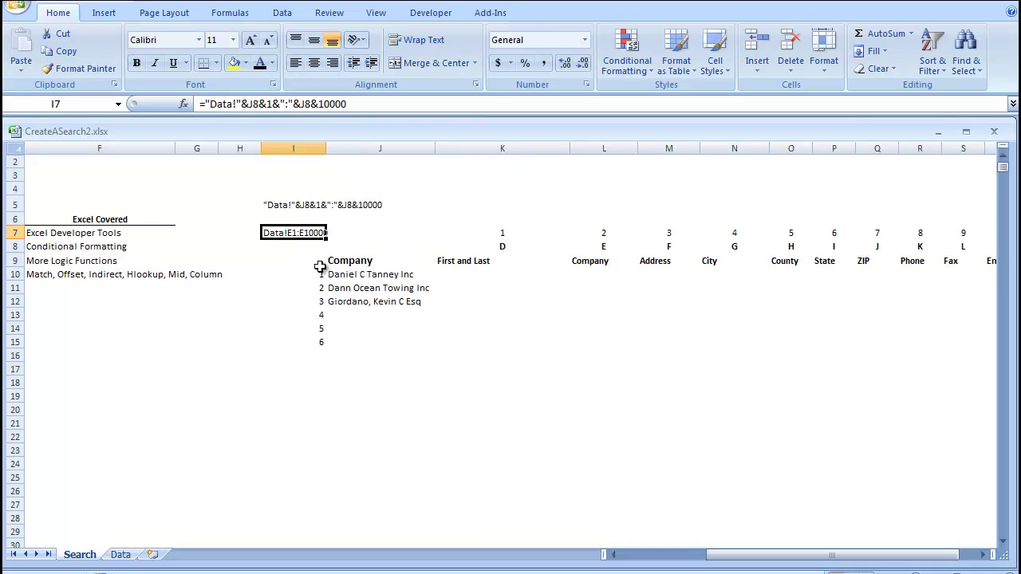
left_click(299, 276)
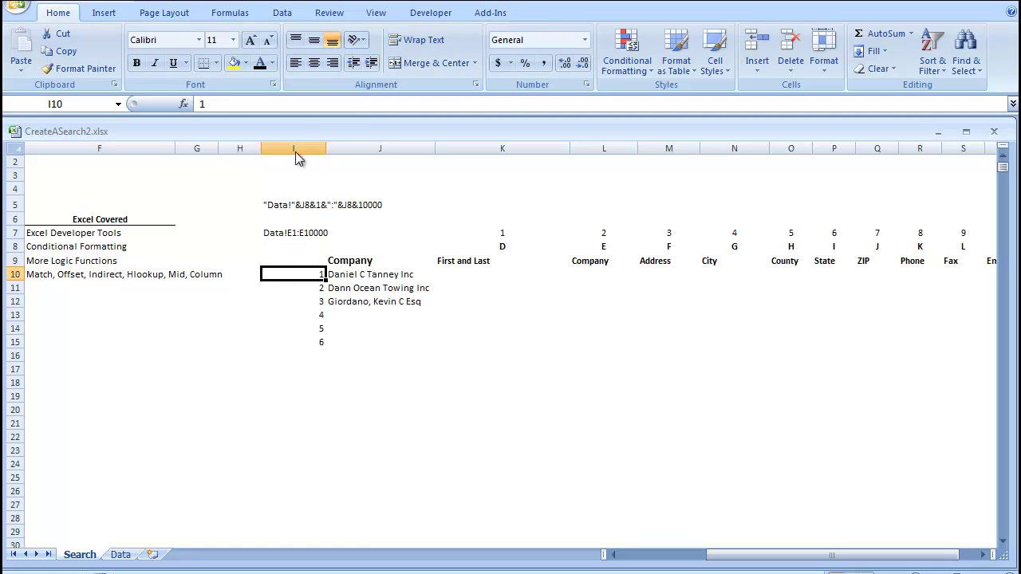
left_click(232, 275)
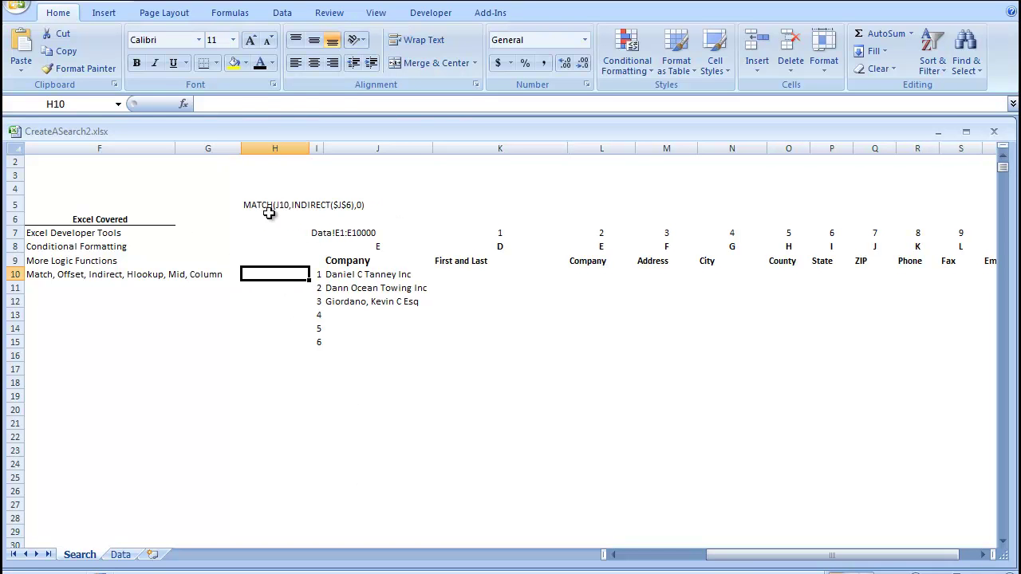
- Enter =MATCH(J10,INDIRECT($I$7),0) in H10 to find the company's Data row
left_click(249, 206)
left_click(276, 276)
type("=M")
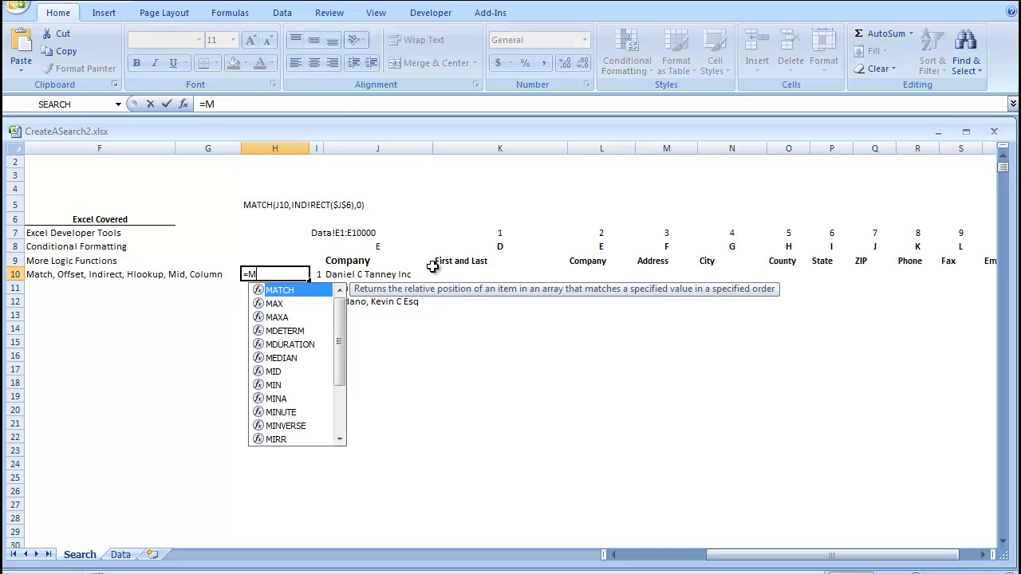
type("atch(")
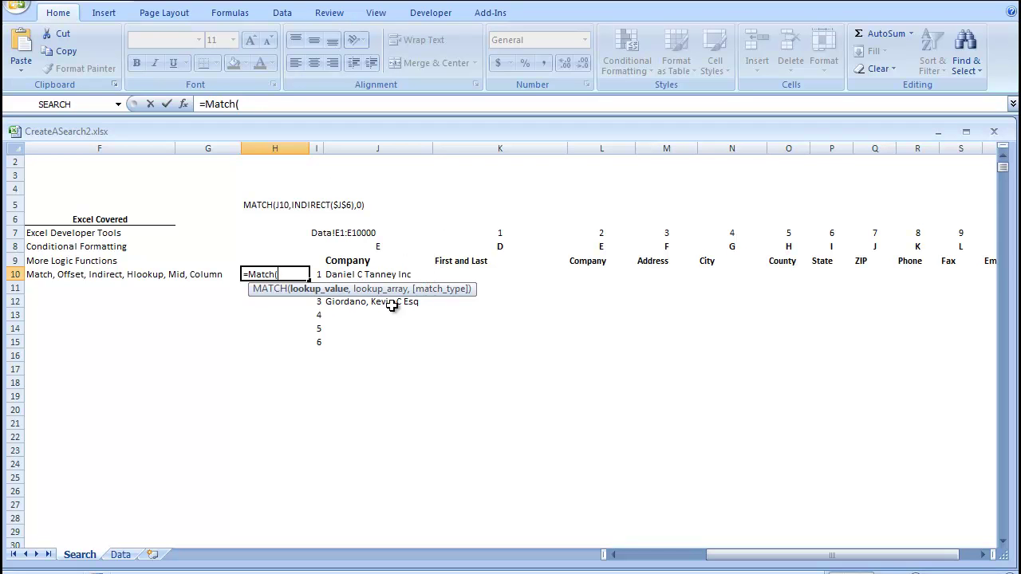
left_click(350, 274)
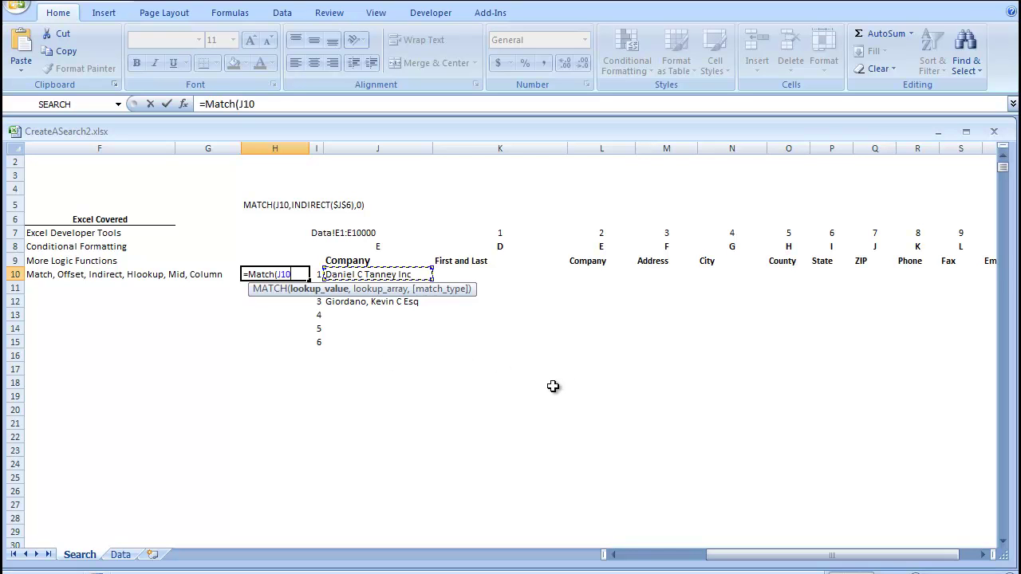
type(", i")
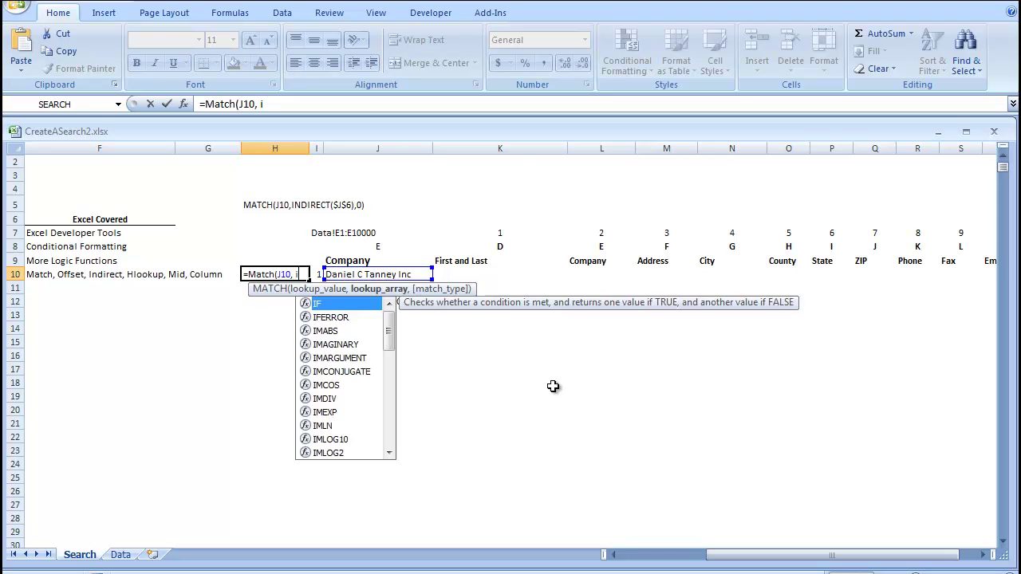
type("ndirect(")
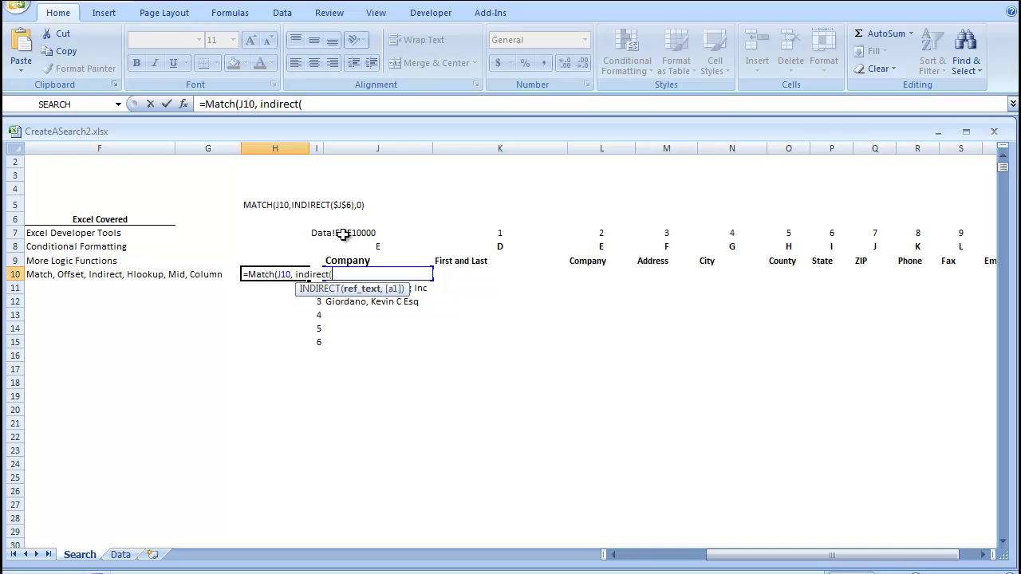
left_click(316, 233)
key("F4")
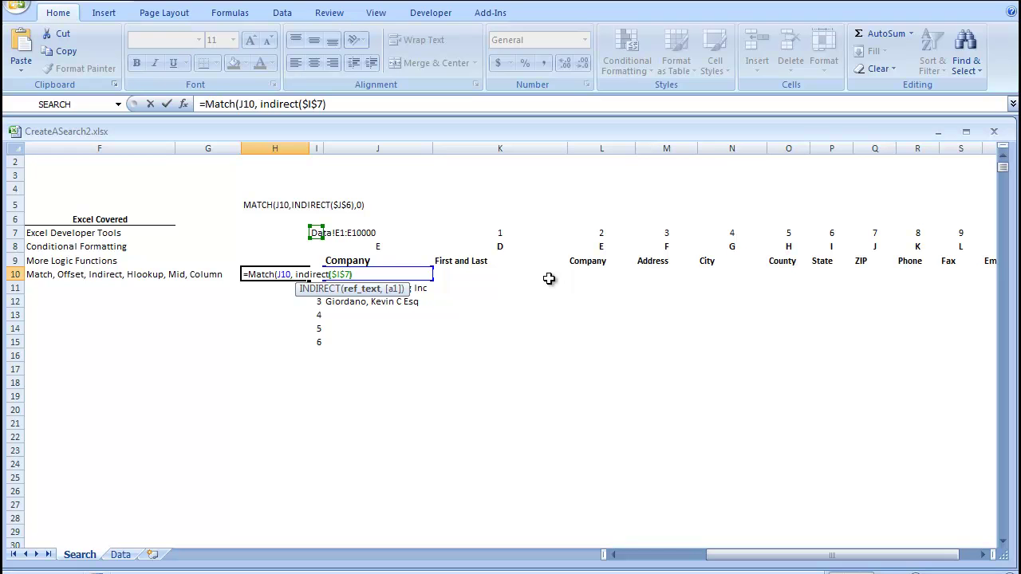
type("),")
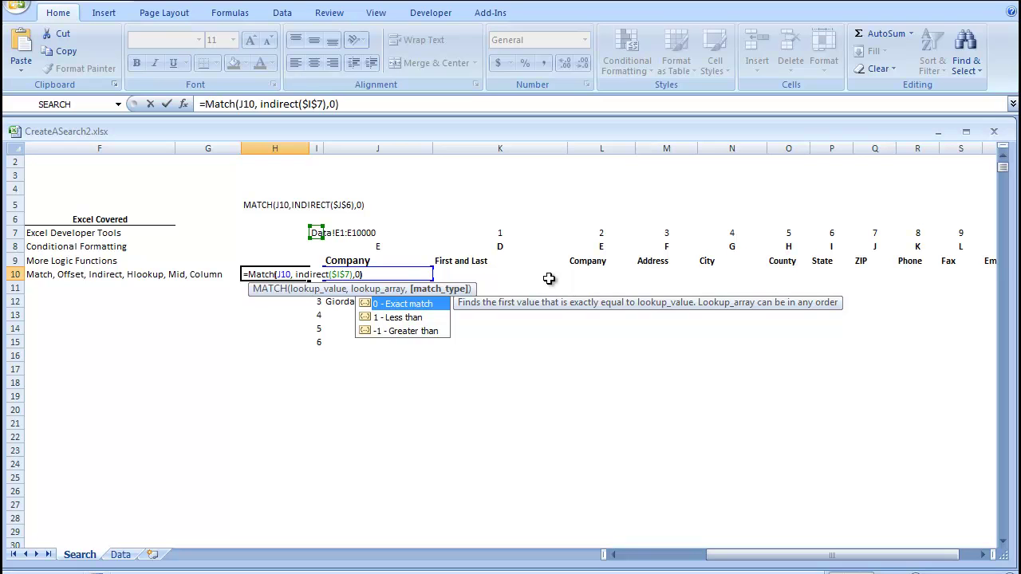
type("0)")
key("Return")
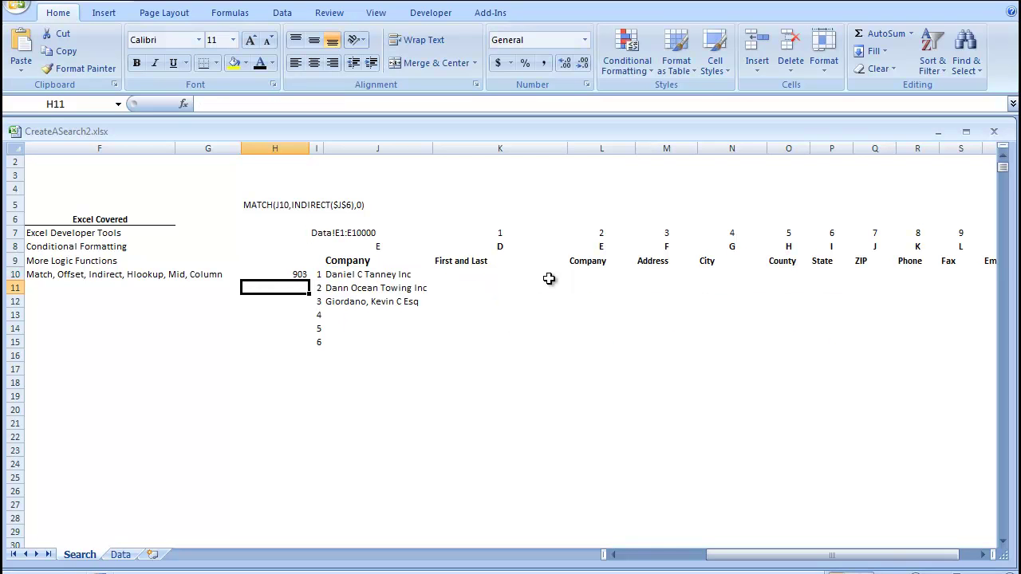
- Fill the MATCH formula down to H16, giving rows 903, 102, 133, then #N/A
left_click(293, 272)
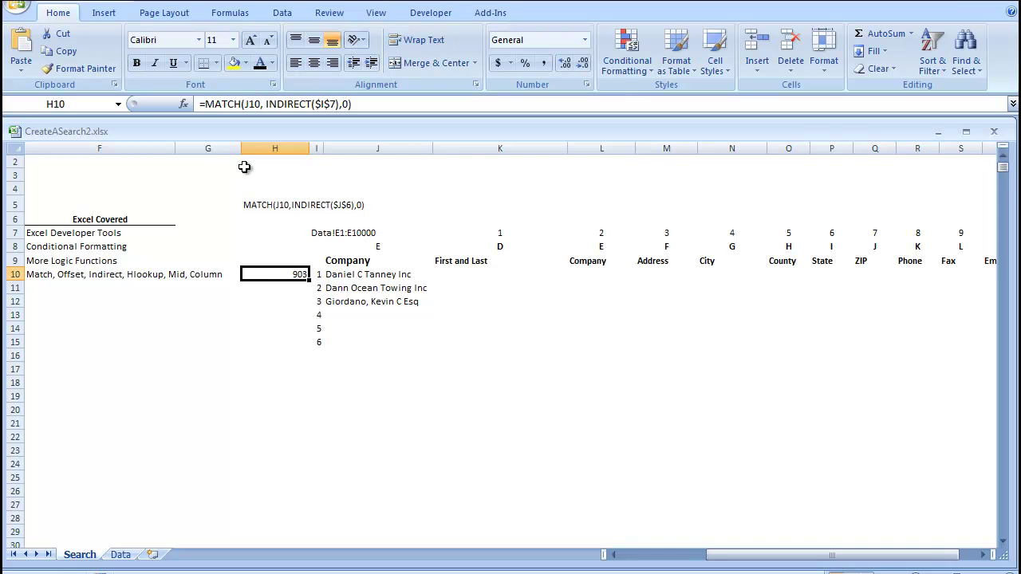
left_click(337, 276)
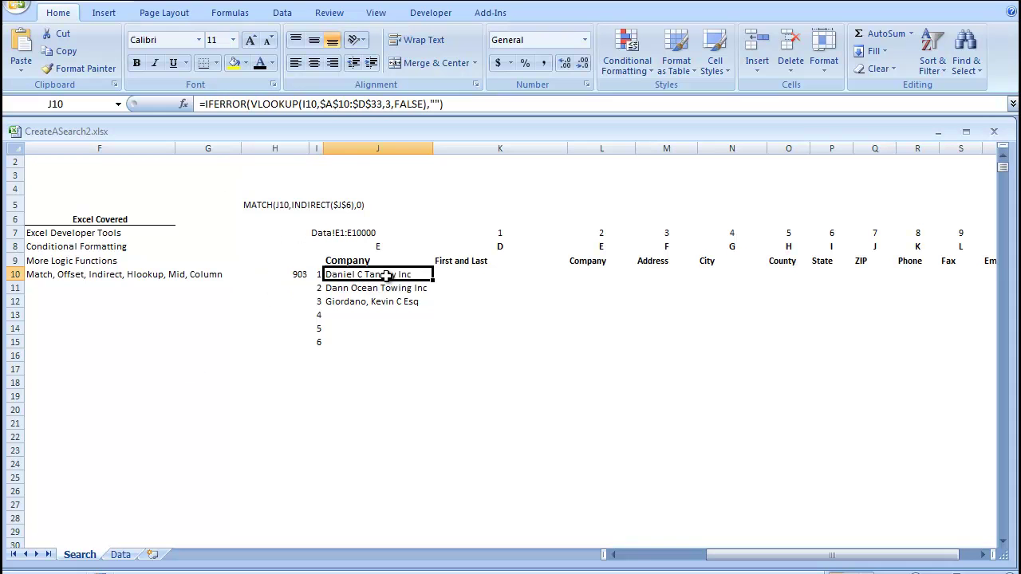
left_click(301, 275)
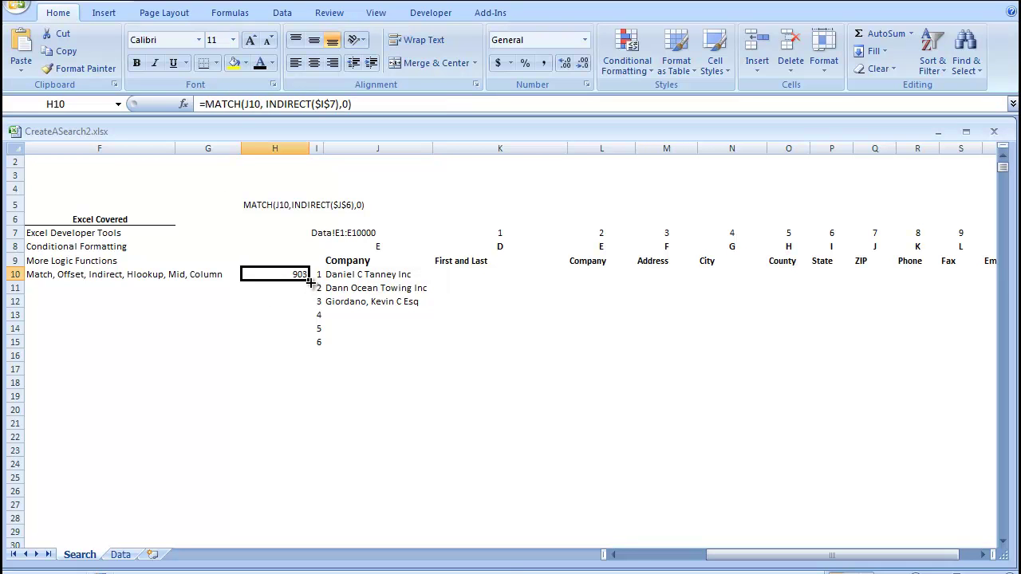
left_click_drag(311, 281, 310, 361)
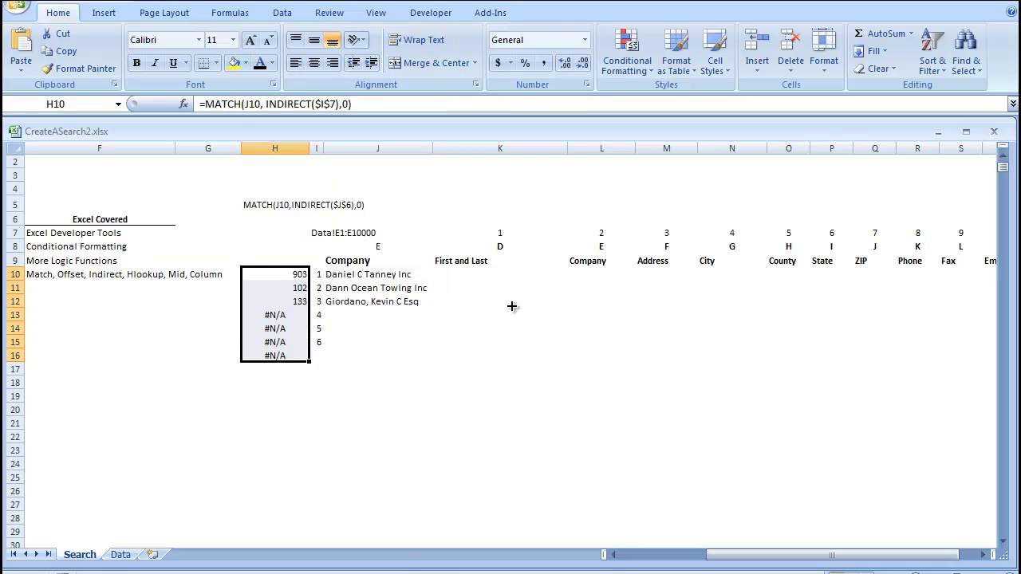
left_click(473, 285)
left_click(468, 271)
left_click(277, 303)
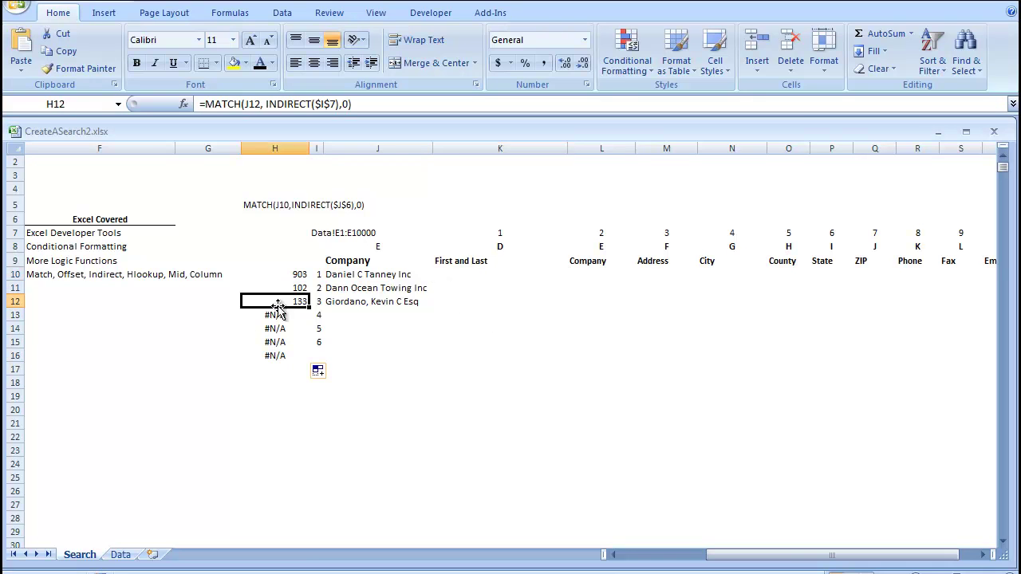
left_click(278, 327)
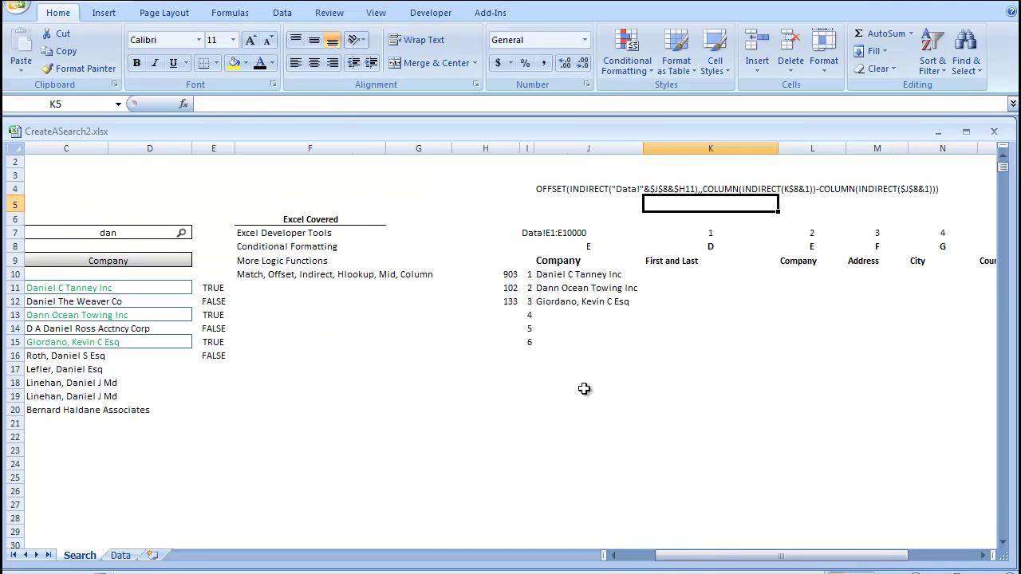
- Copy K8's MID(HLOOKUP) formula into K6
left_click(556, 189)
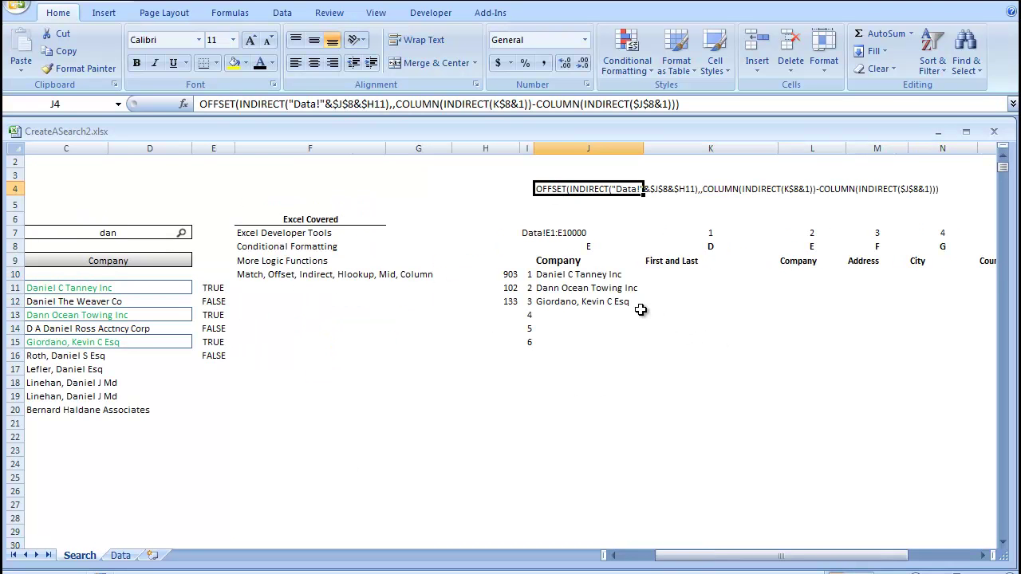
left_click_drag(665, 275, 917, 315)
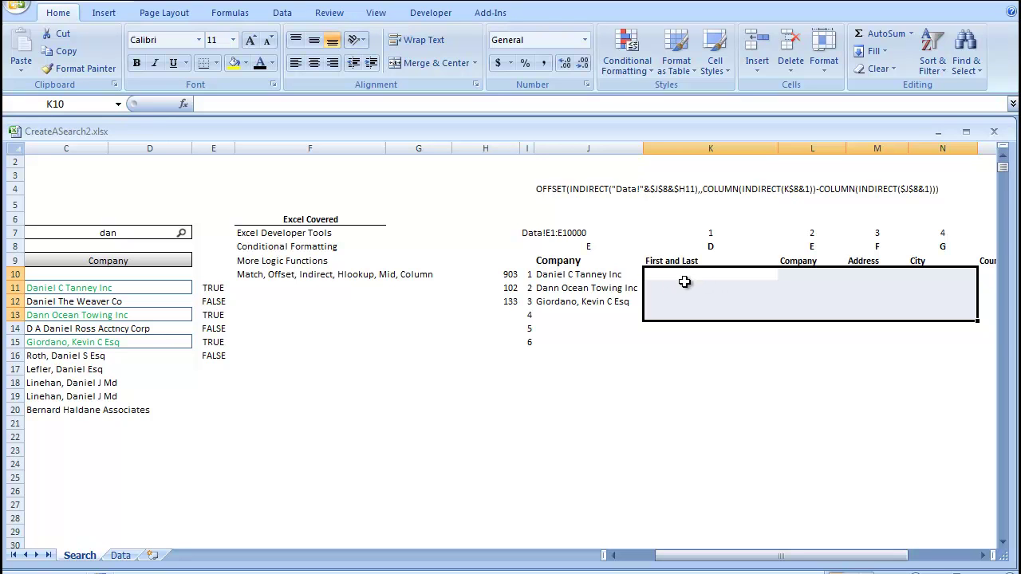
left_click(693, 215)
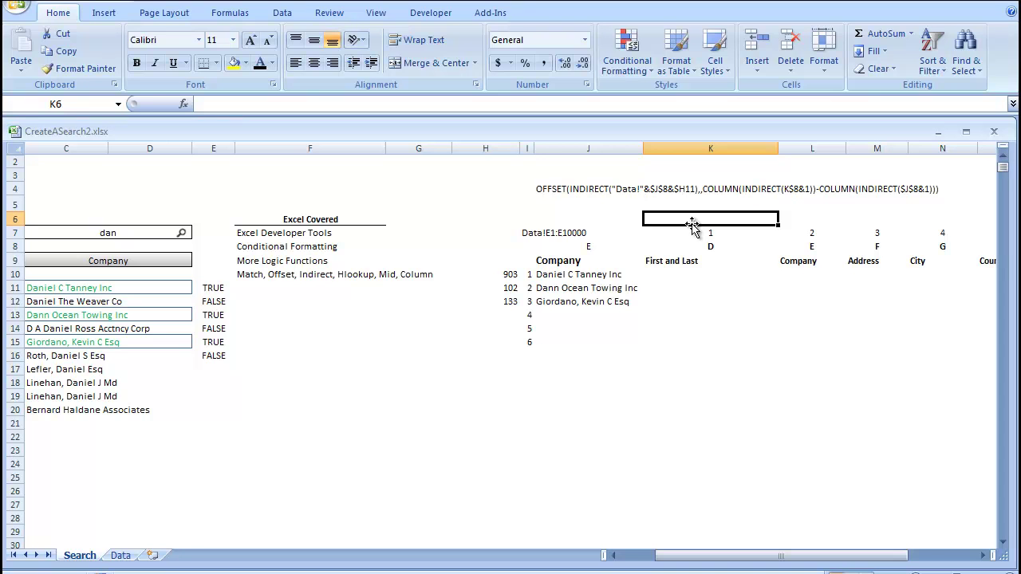
type("hlookup")
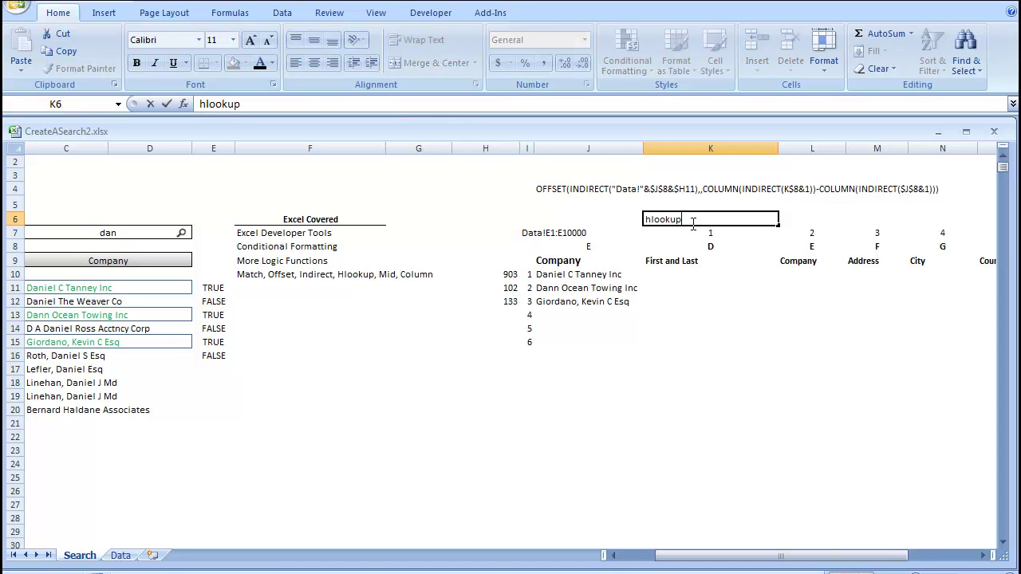
key("BackSpace")
key("BackSpace")
key("BackSpace")
key("BackSpace")
key("BackSpace")
key("BackSpace")
left_click(710, 247)
left_click_drag(440, 105, 205, 88)
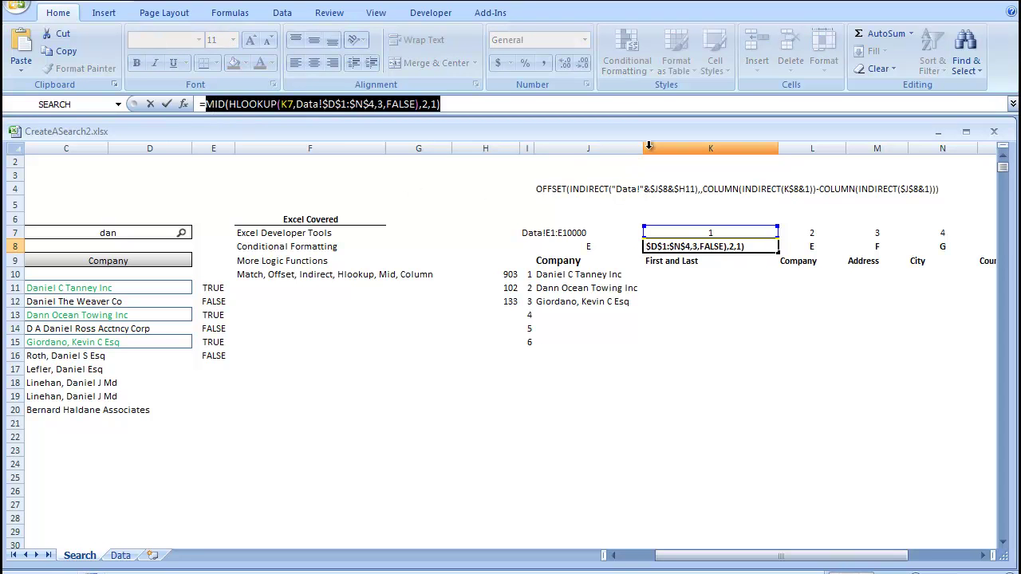
key("Return")
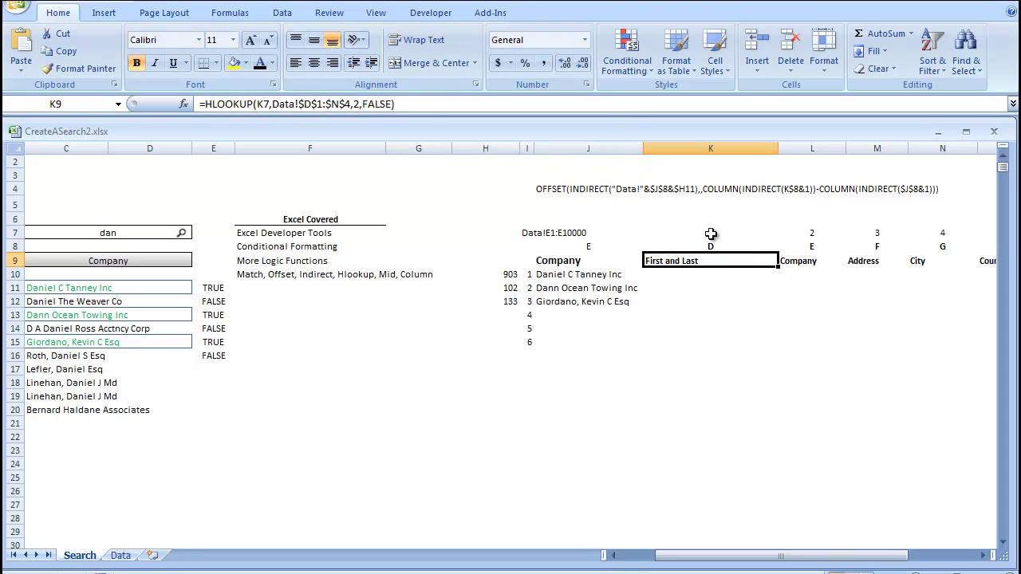
left_click(706, 218)
type("=")
key("ctrl+v")
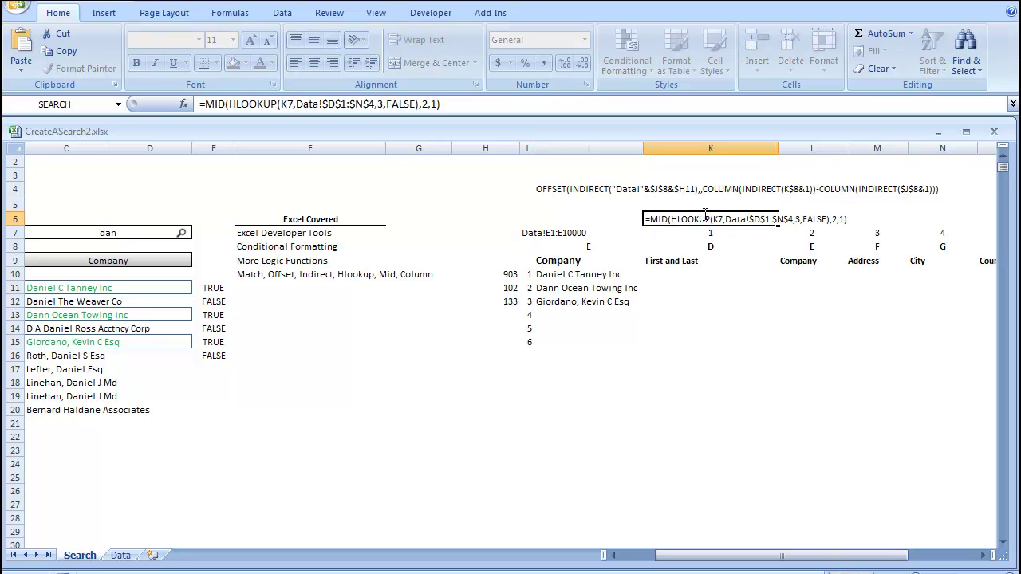
key("Return")
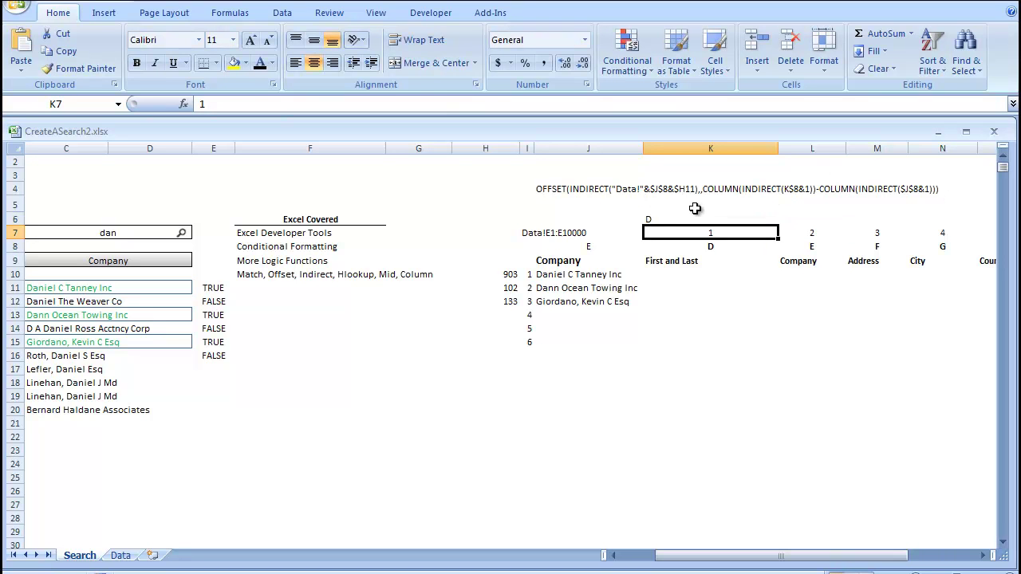
- Strip MID and its arguments from K6, leaving =(HLOOKUP(K7,Data!$D$1:$N$4,3,FALSE)) showing $D$2
left_click(699, 218)
left_click(418, 105)
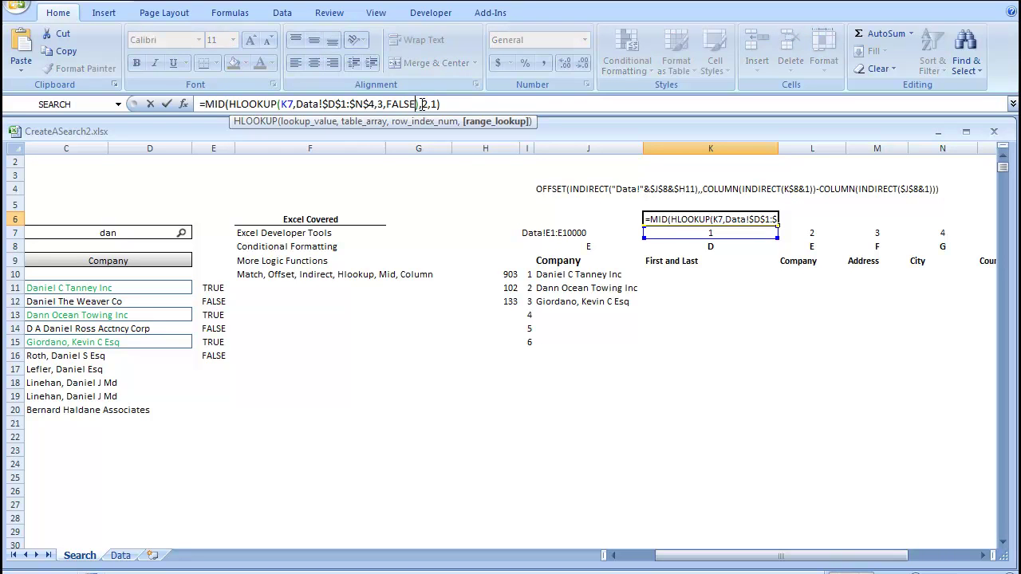
left_click_drag(460, 108, 489, 132)
key("Delete")
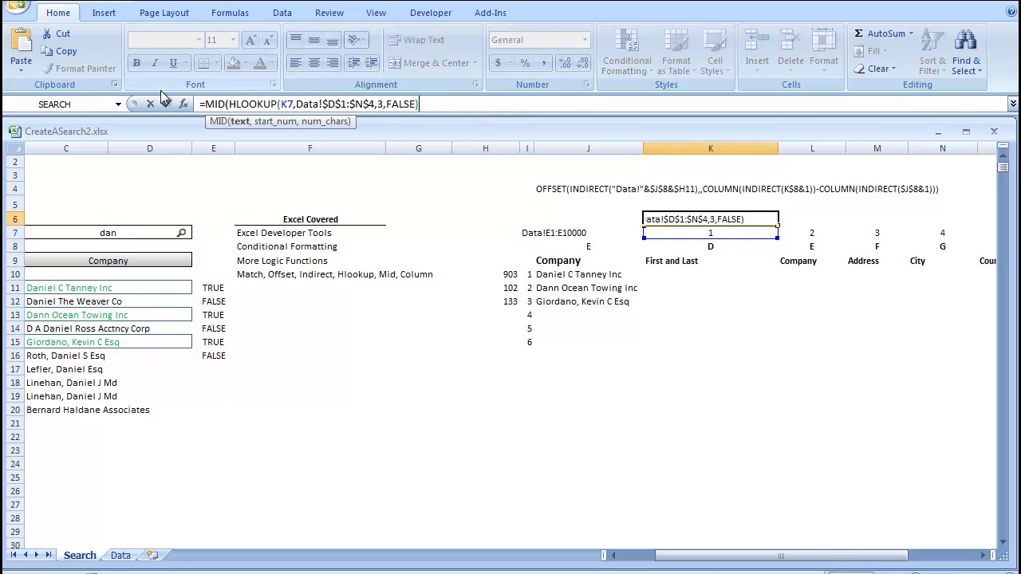
double_click(215, 104)
key("Delete")
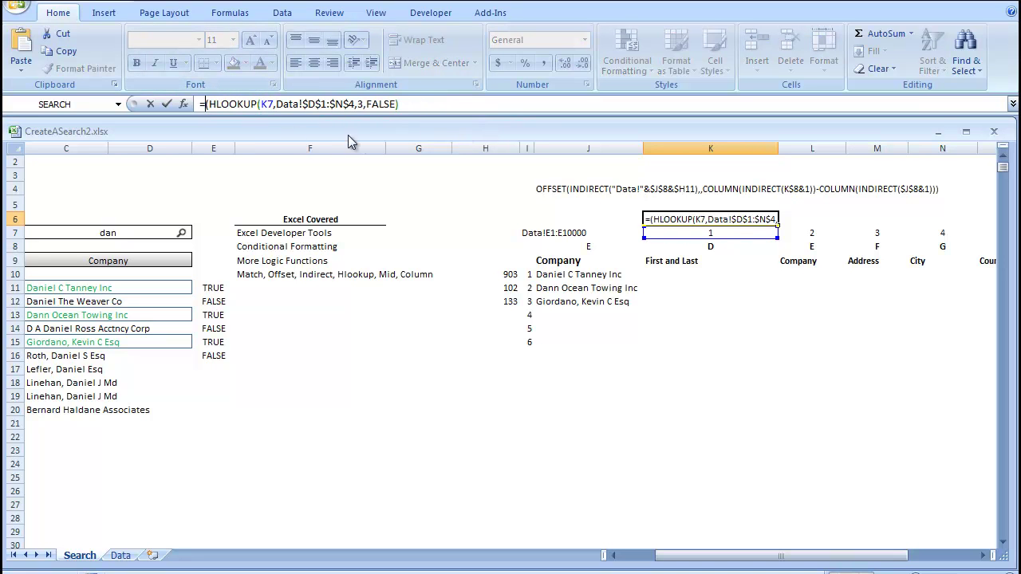
key("Return")
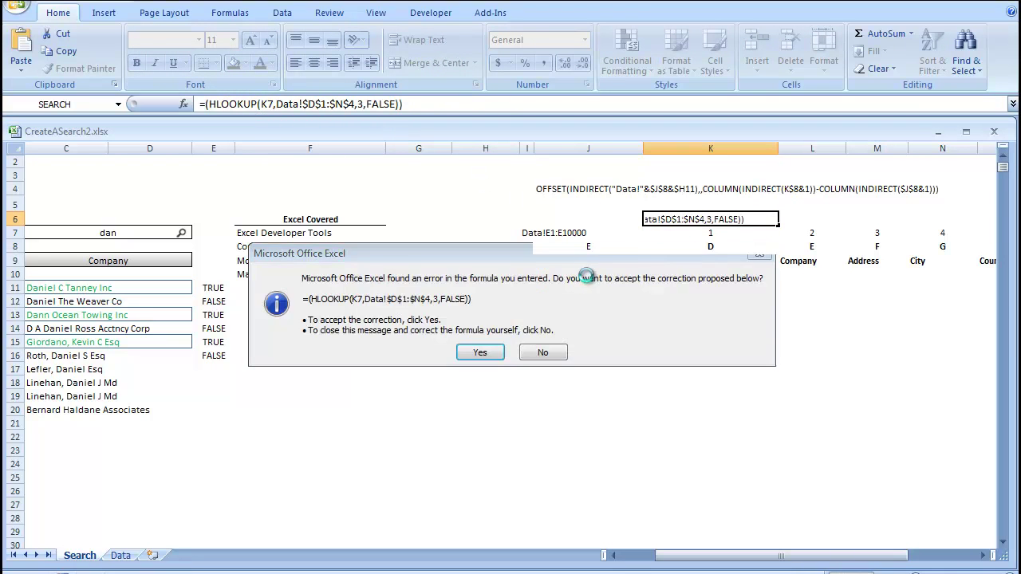
key("Return")
left_click(677, 221)
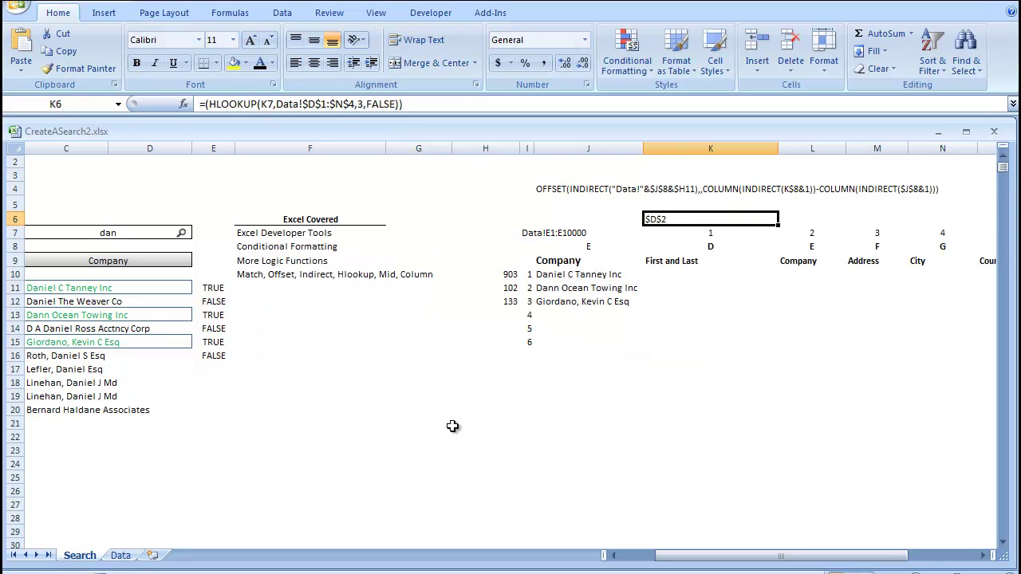
left_click(120, 556)
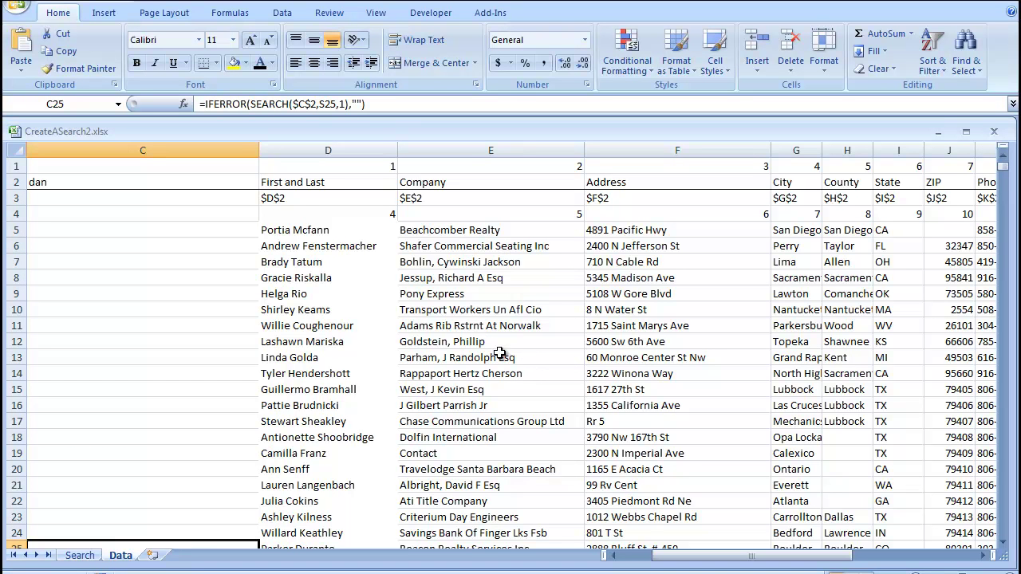
left_click(300, 211)
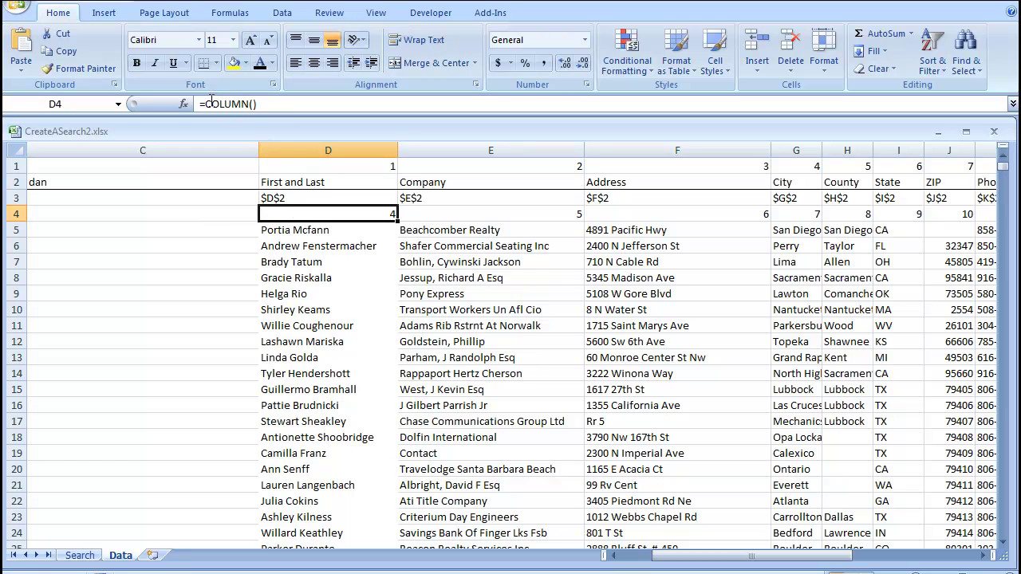
left_click_drag(209, 104, 257, 104)
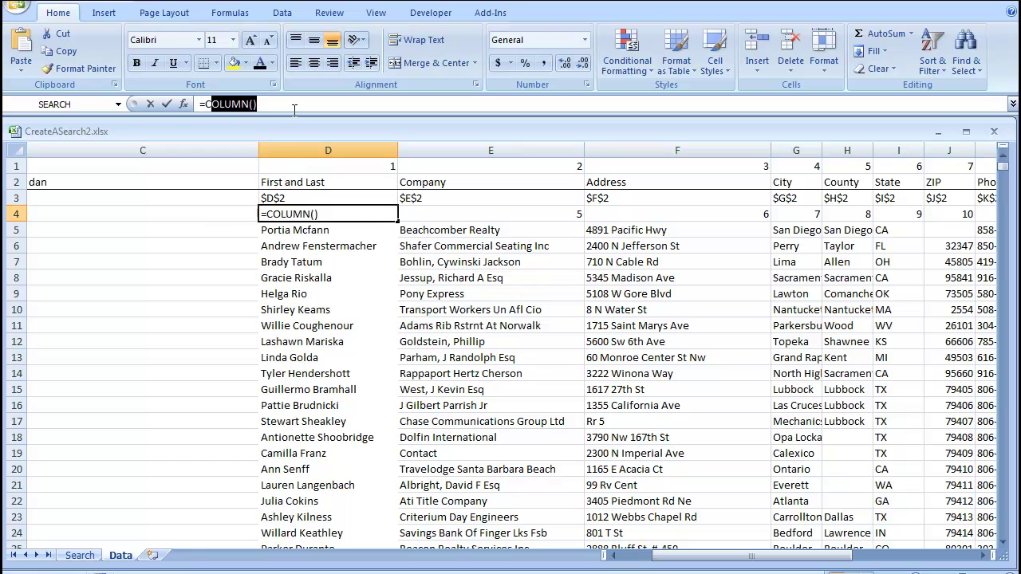
key("Return")
left_click(296, 196)
left_click_drag(312, 212, 376, 216)
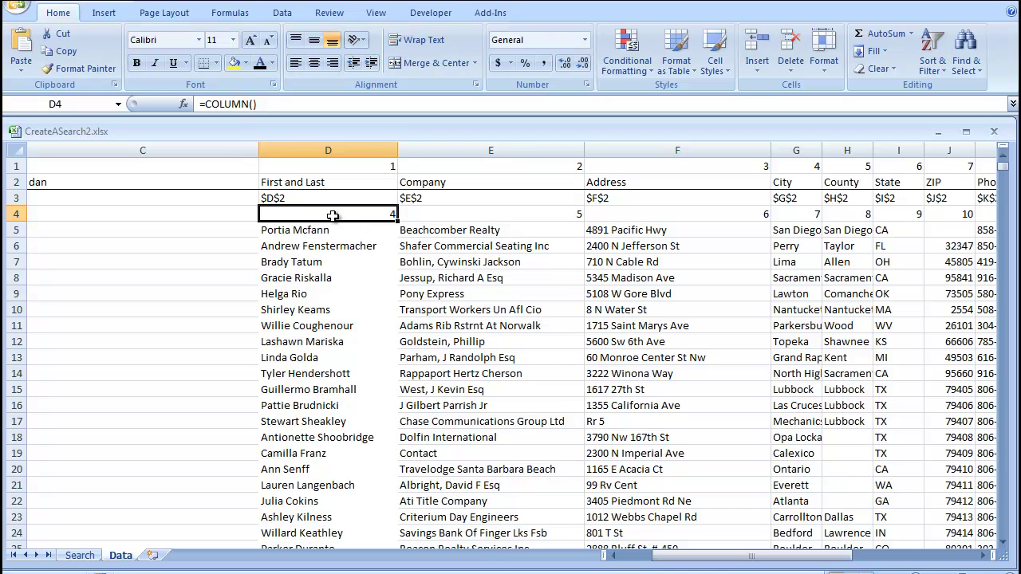
left_click(519, 211)
left_click(742, 226)
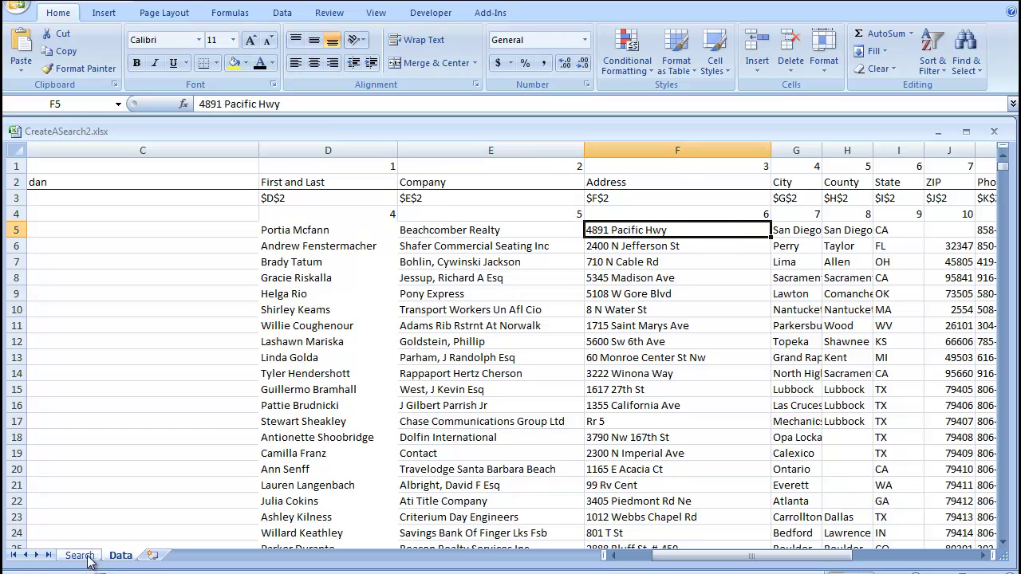
left_click_drag(341, 164, 372, 166)
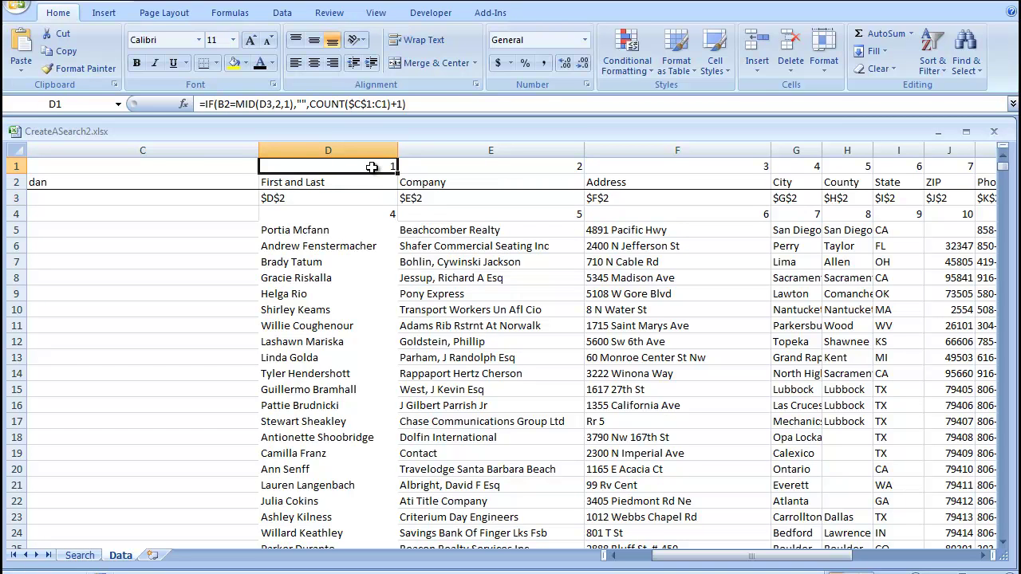
left_click(529, 177)
left_click(795, 166)
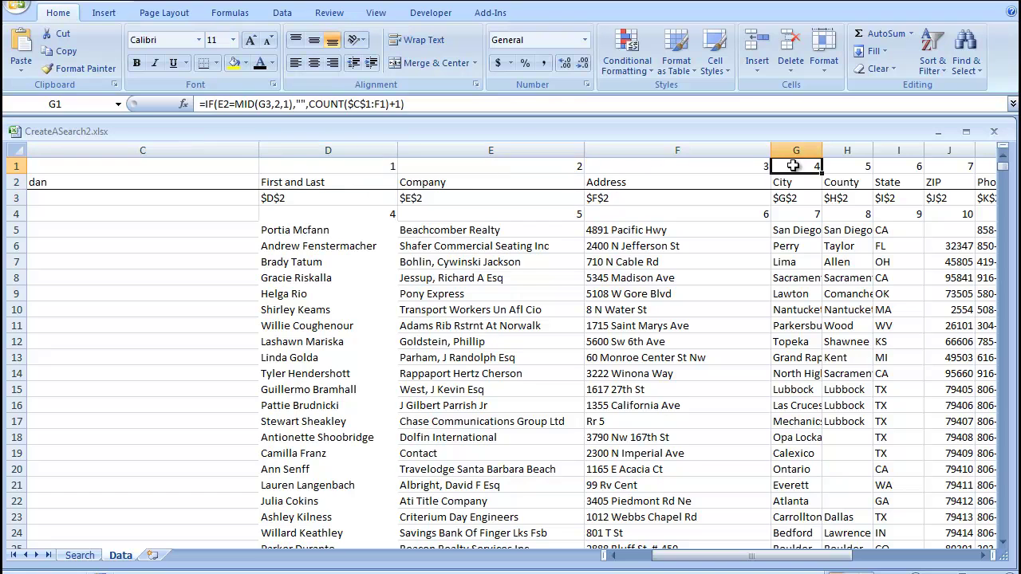
left_click(286, 173)
left_click_drag(285, 172, 742, 214)
left_click(319, 203)
left_click(312, 212)
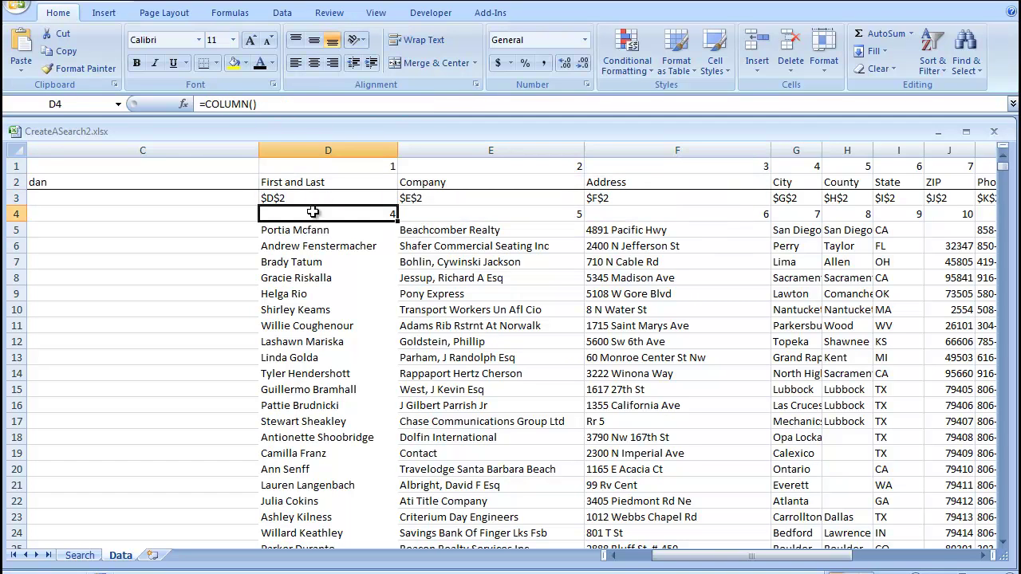
left_click(80, 555)
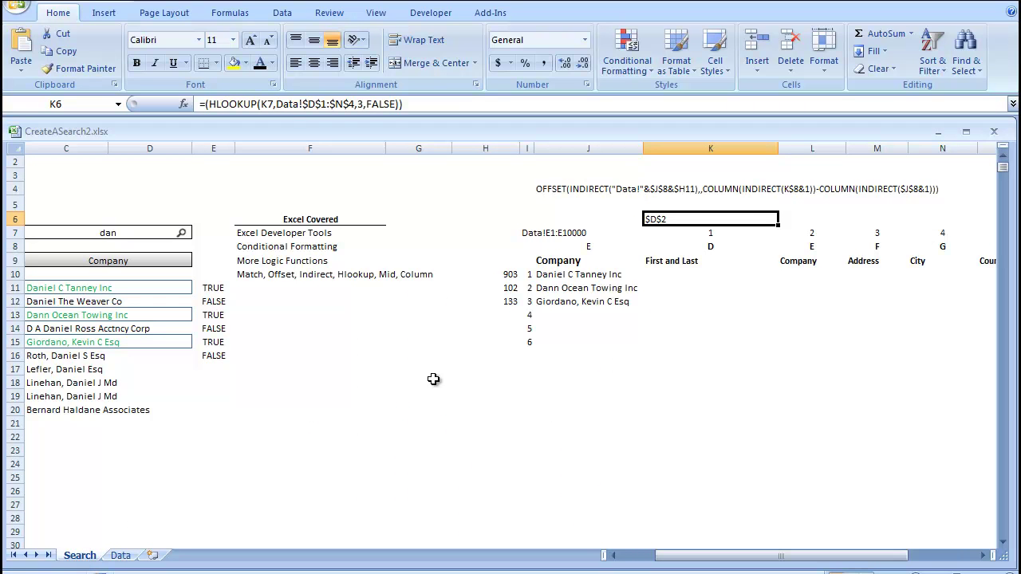
- Change K6's HLOOKUP row index to 4 and fill it across to U6
left_click(360, 104)
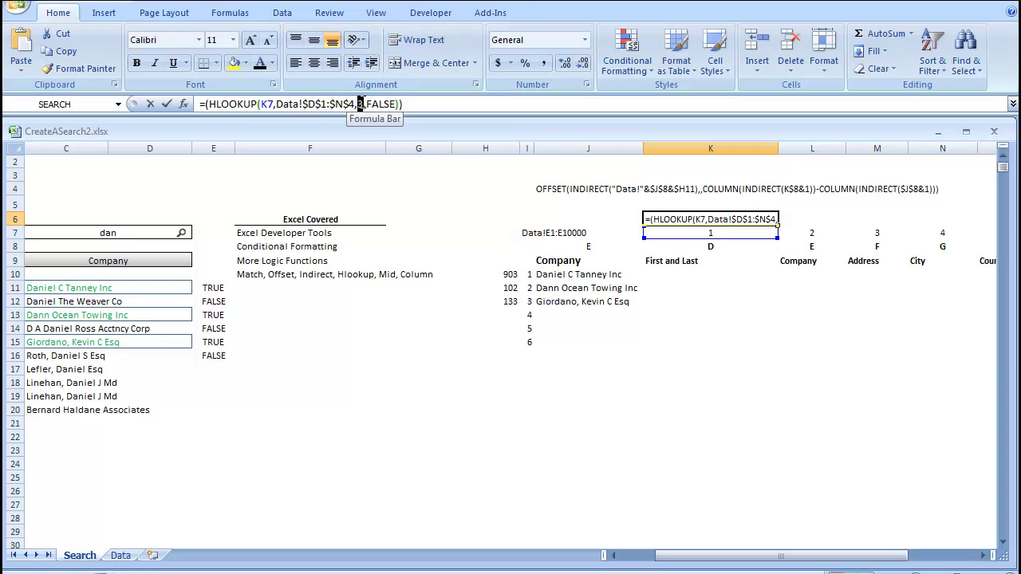
type("4")
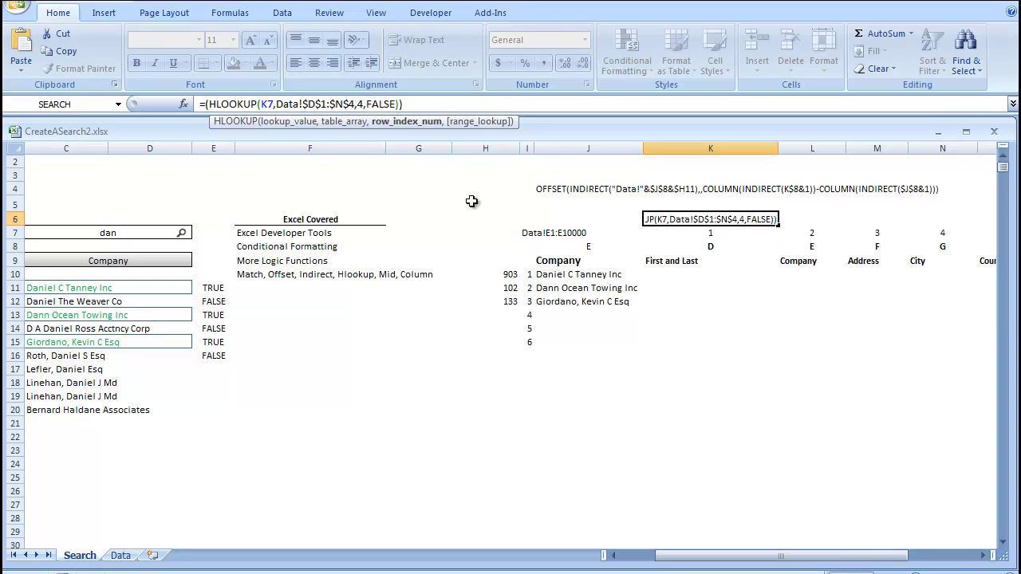
key("Return")
left_click(706, 217)
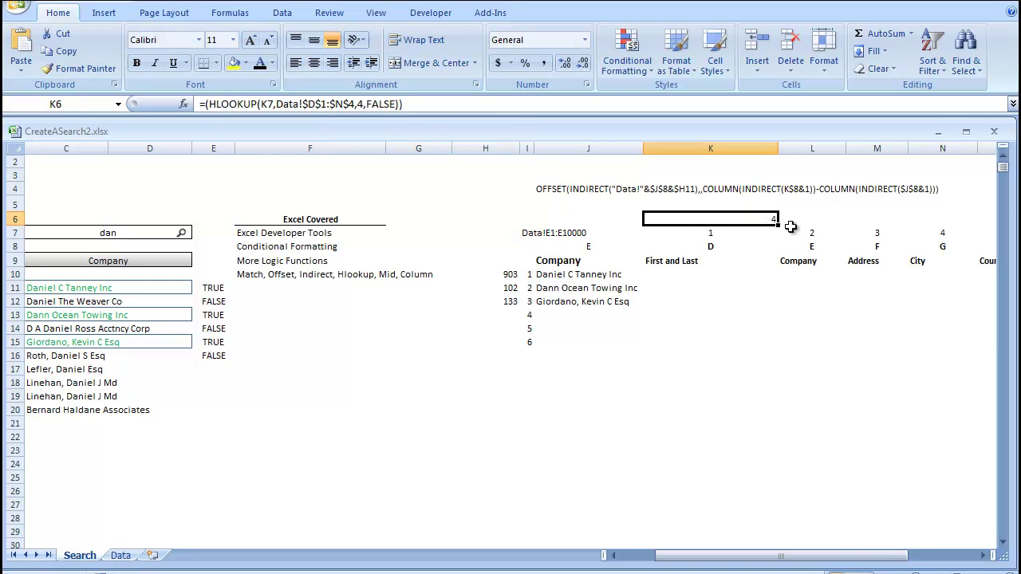
left_click_drag(778, 226, 924, 232)
- Review row 7's column numbers and the column letters below, ending on K10
left_click(366, 397)
left_click(323, 300)
left_click(322, 275)
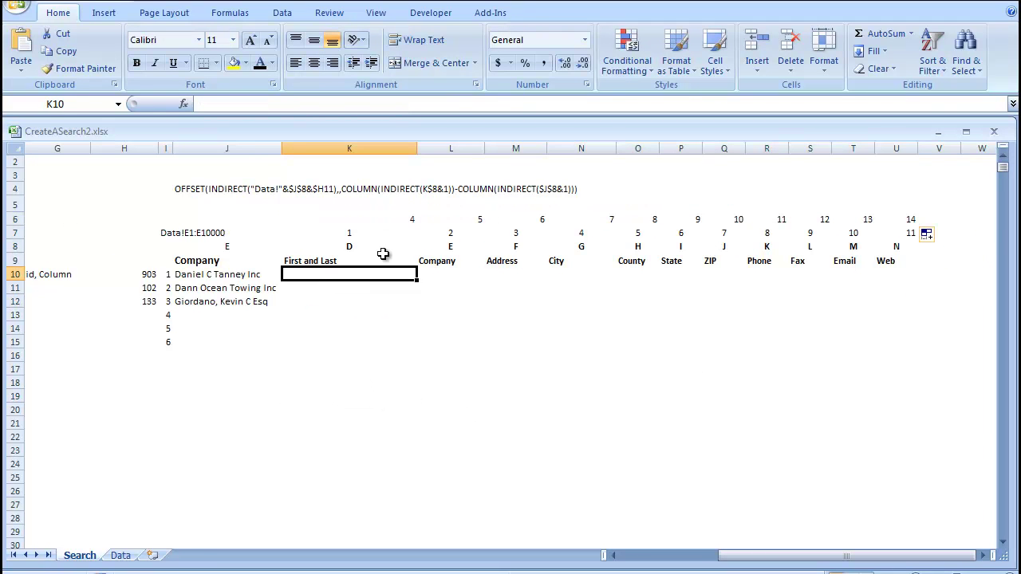
left_click(340, 230)
left_click_drag(341, 229, 634, 247)
left_click(399, 276)
- Enter =INDIRECT("Data!"&ADDRESS(H10,K6)) in K10 to pull the matched contact's name
type("=indi")
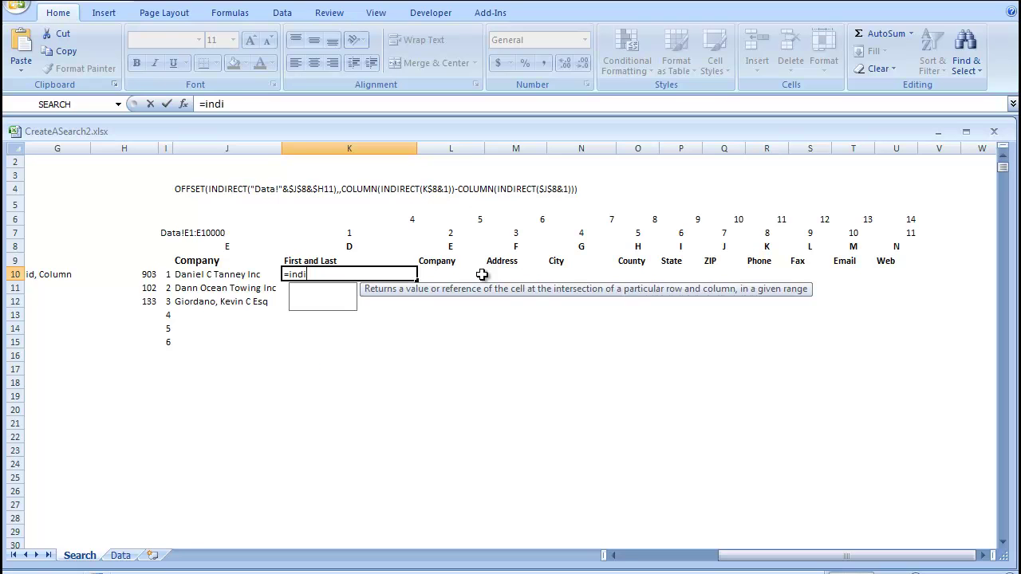
type("rect(\"Data!\"&")
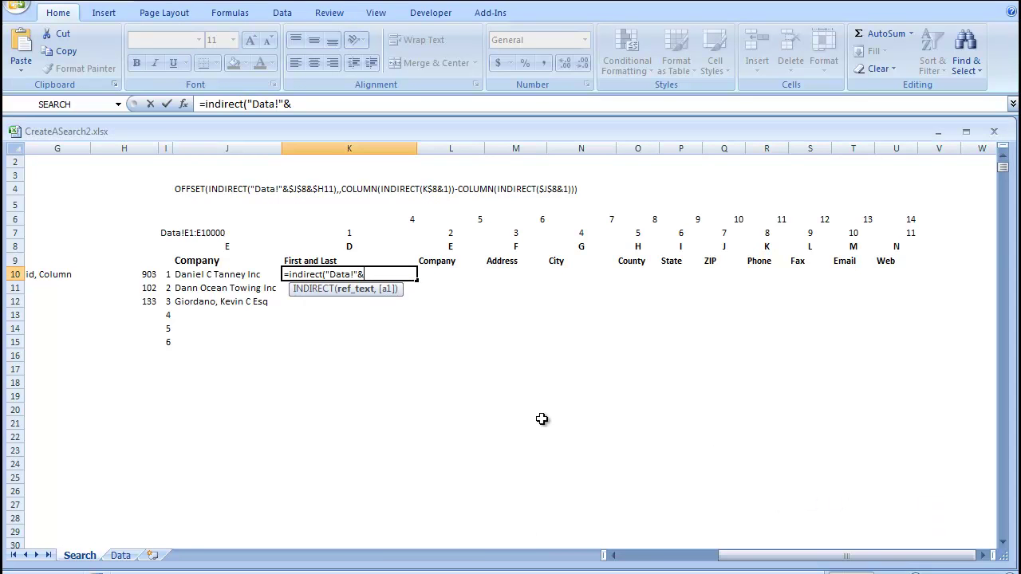
type("addr")
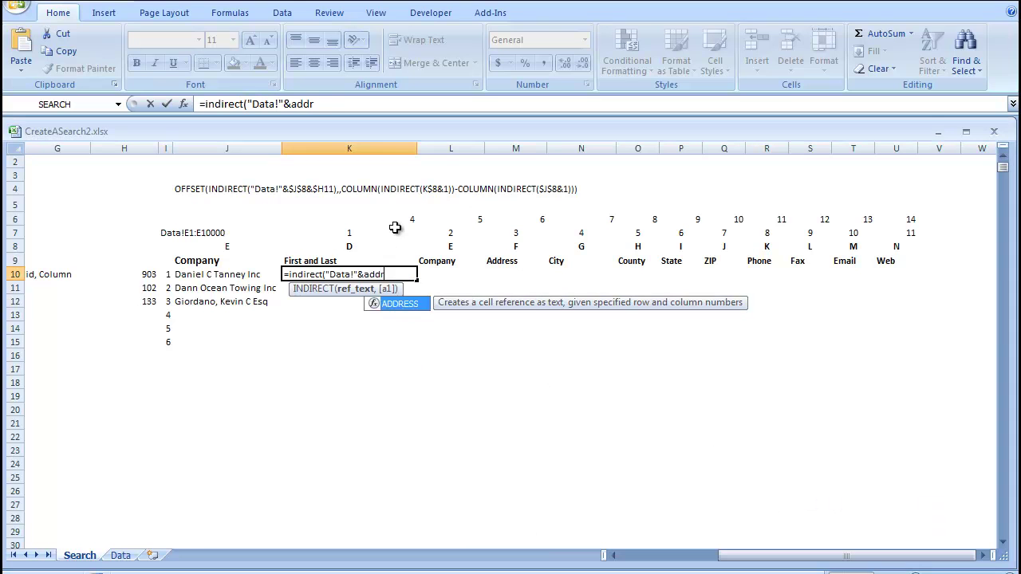
type("ess(")
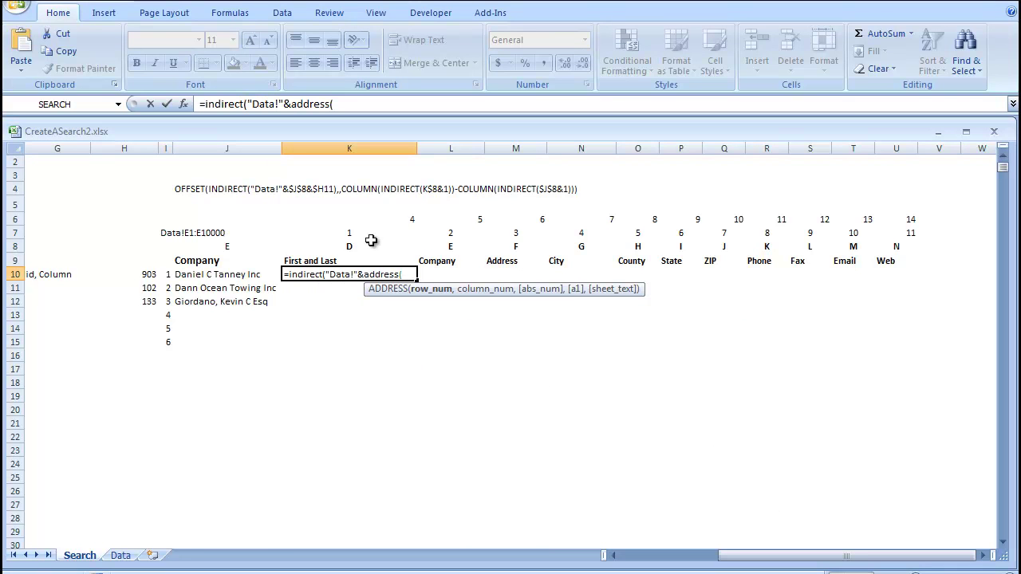
left_click(150, 275)
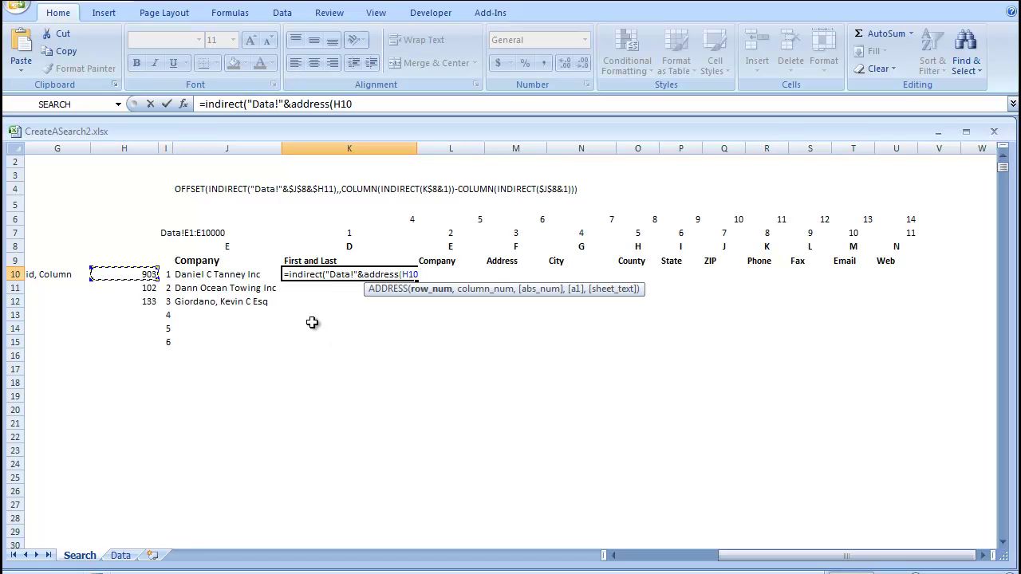
type(",")
left_click(361, 220)
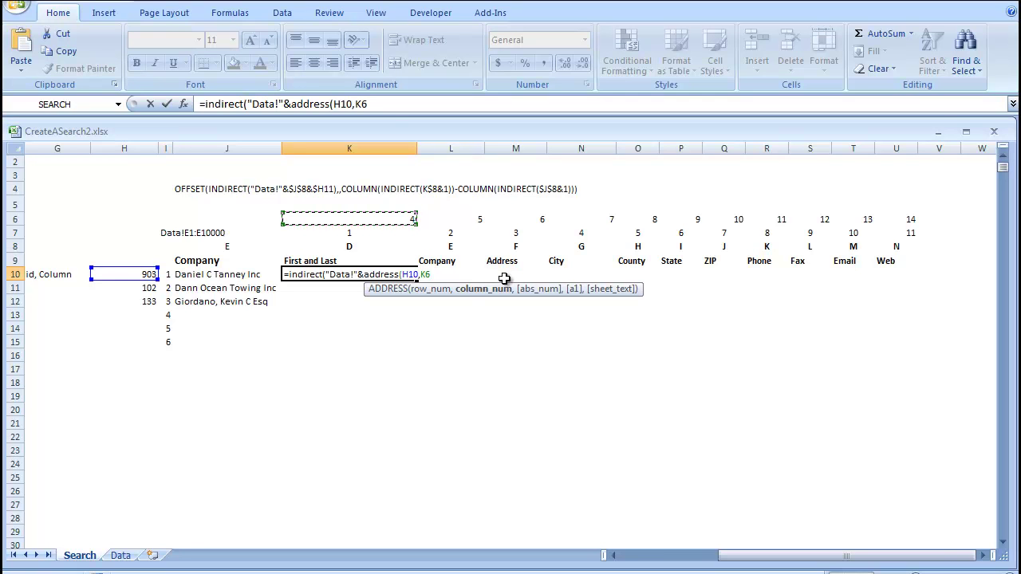
type(")")
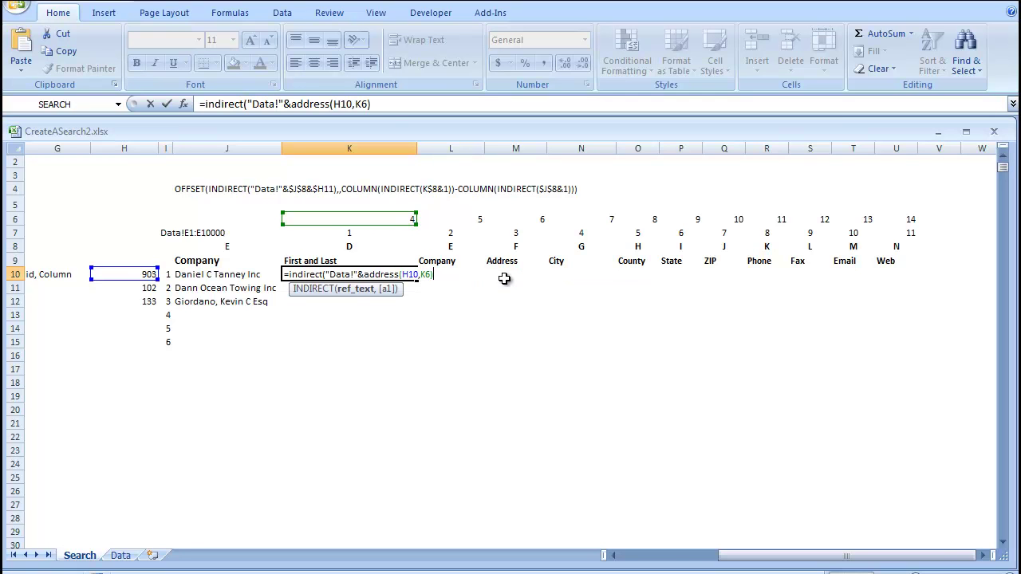
type(")")
key("Return")
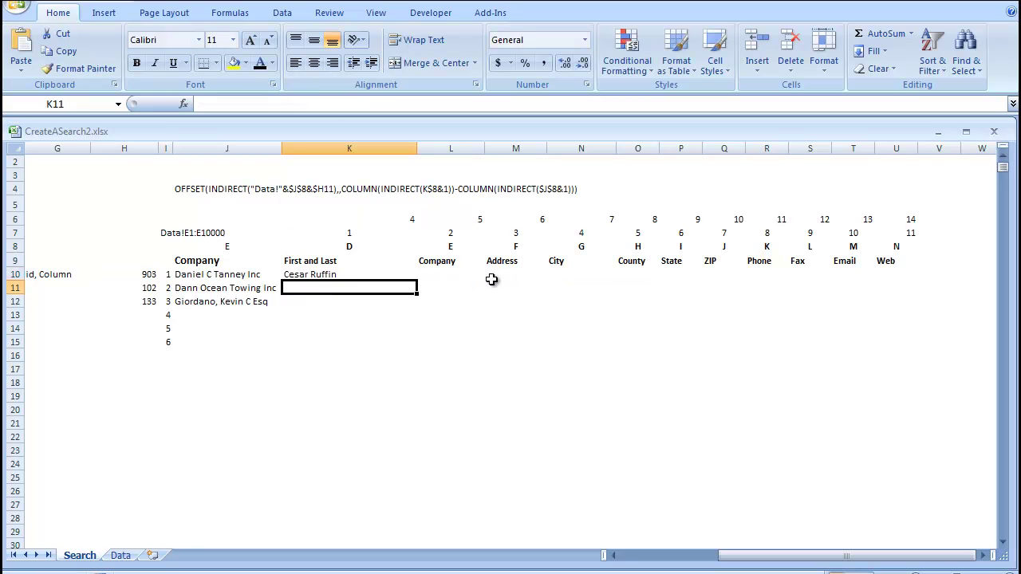
- Compare K10 with the matched company and fill its formula down to K21
left_click(316, 275)
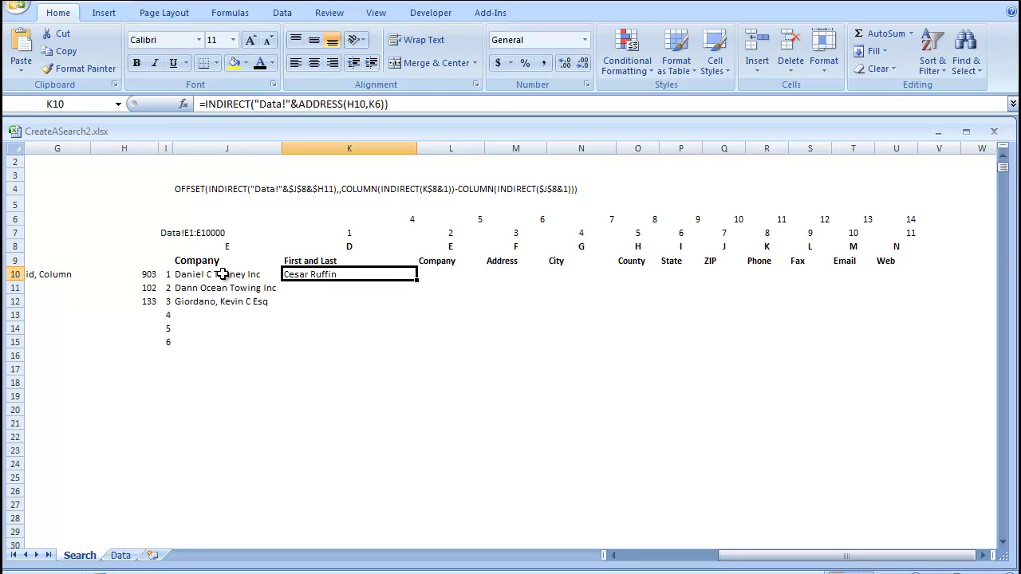
left_click_drag(189, 274, 295, 273)
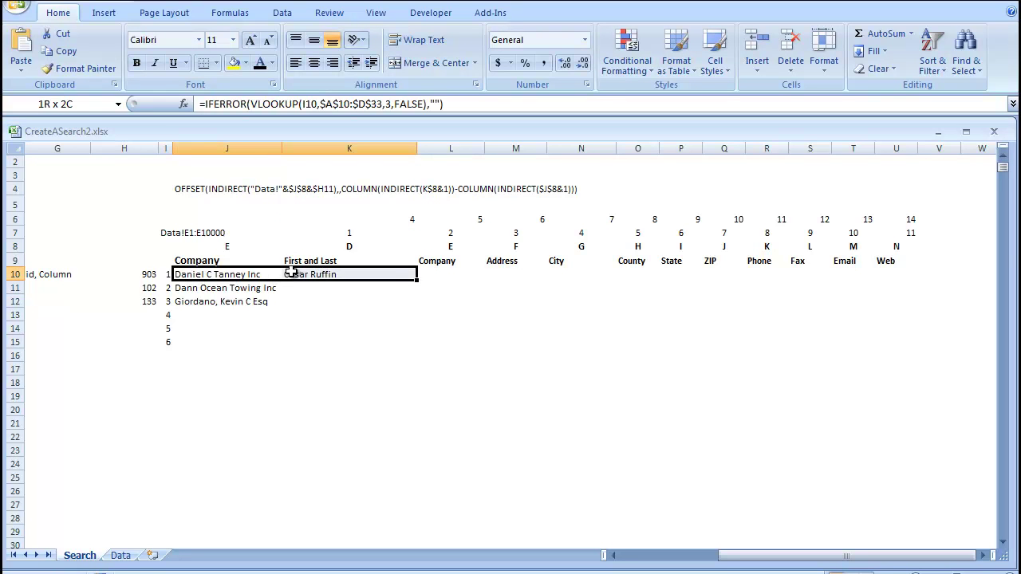
left_click(315, 275)
left_click_drag(416, 281, 428, 423)
left_click(606, 367)
- Anchor K10's references as $H10 and K$6 in the INDIRECT(ADDRESS()) formula
left_click(292, 272)
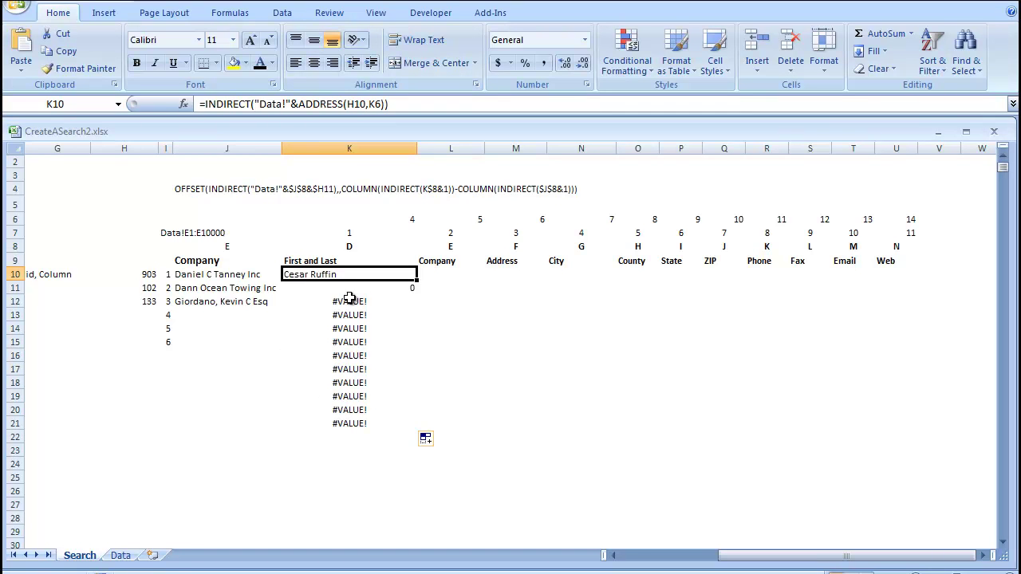
left_click(364, 104)
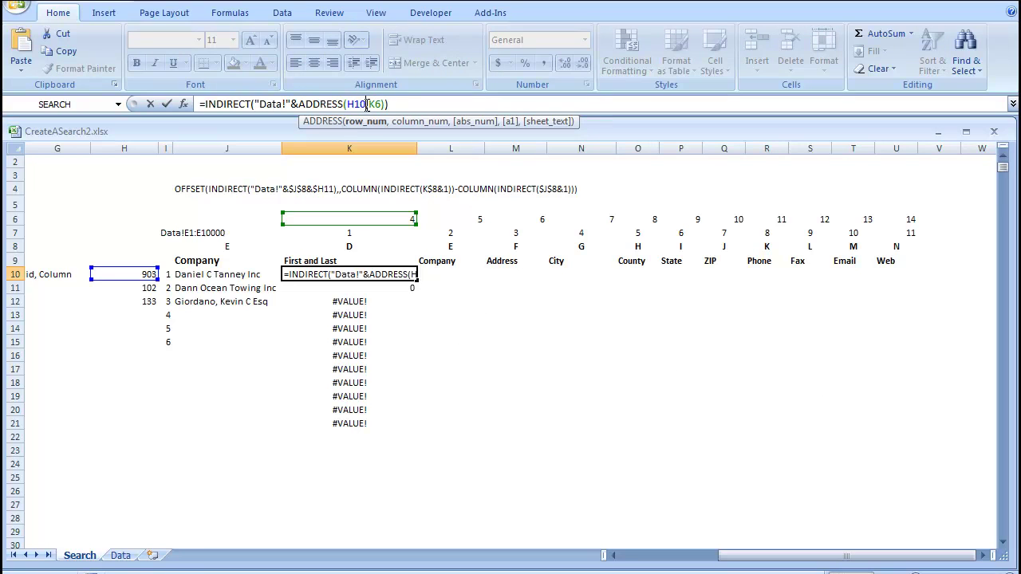
key("F4")
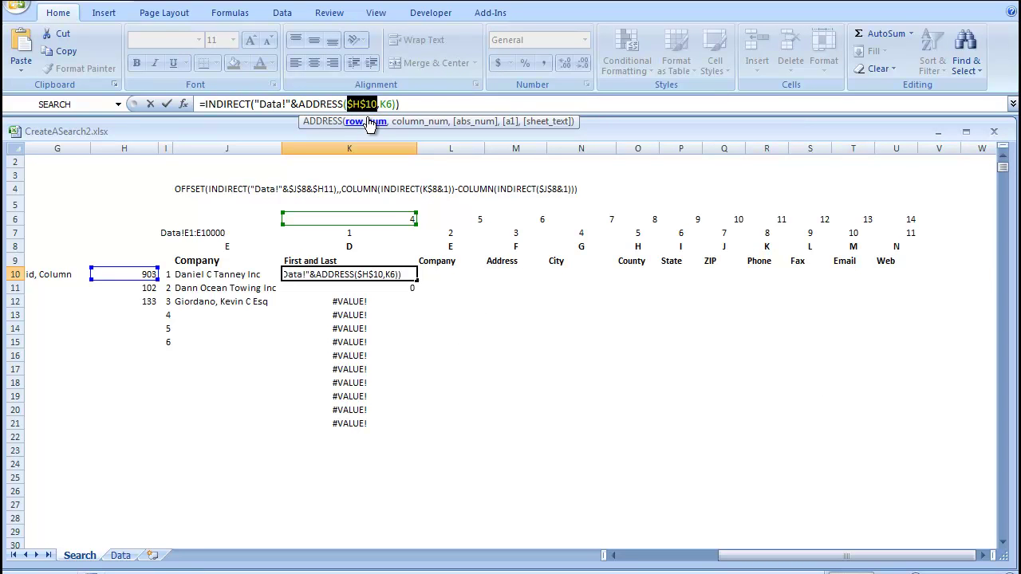
key("F4")
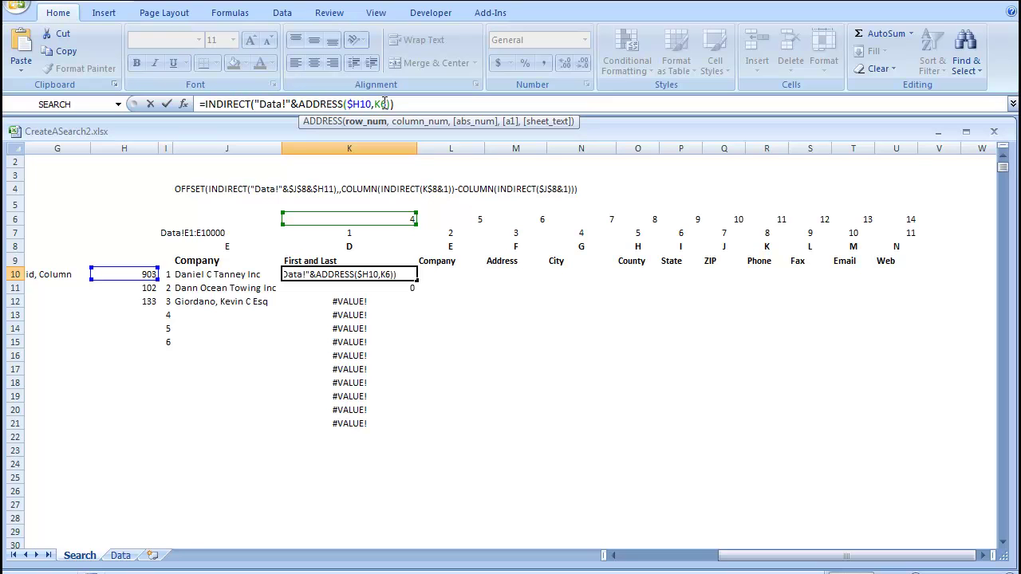
left_click(391, 105)
key("F4")
key("F4")
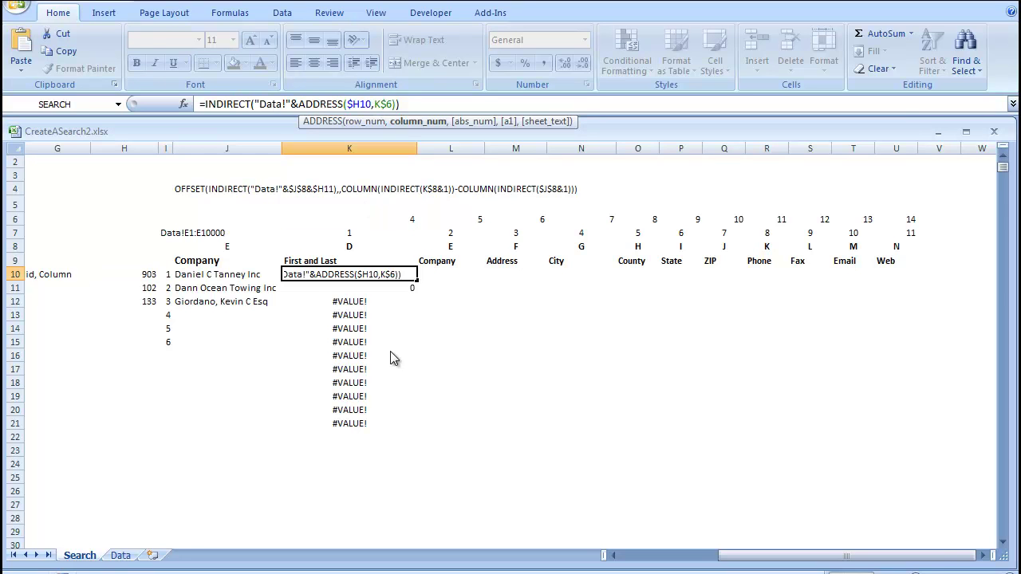
key("Return")
left_click(341, 274)
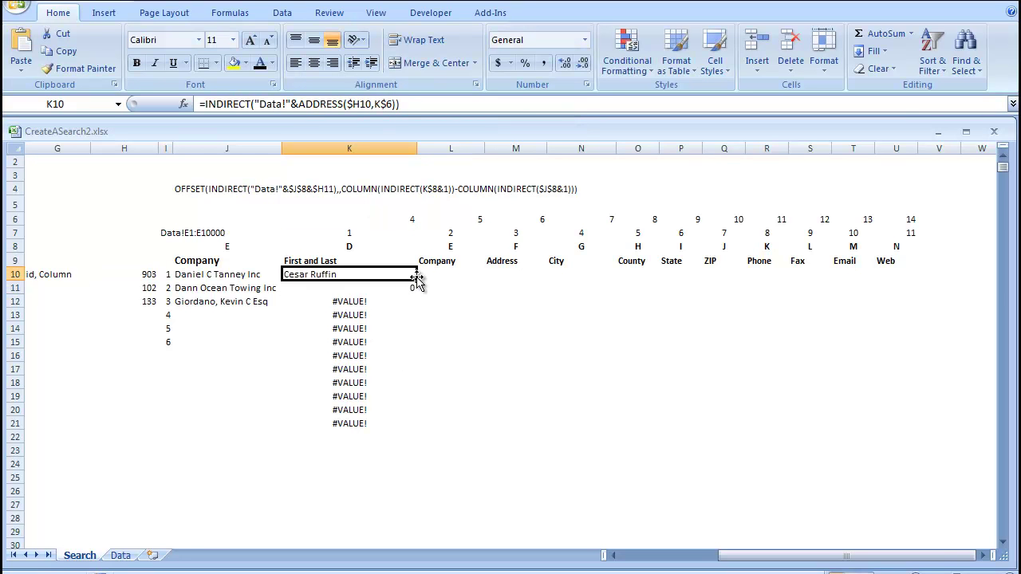
- Wrap K10's lookup formula as =IFERROR(INDIRECT("Data!"&ADDRESS($H10,K$6)),"")
left_click_drag(417, 279, 447, 347)
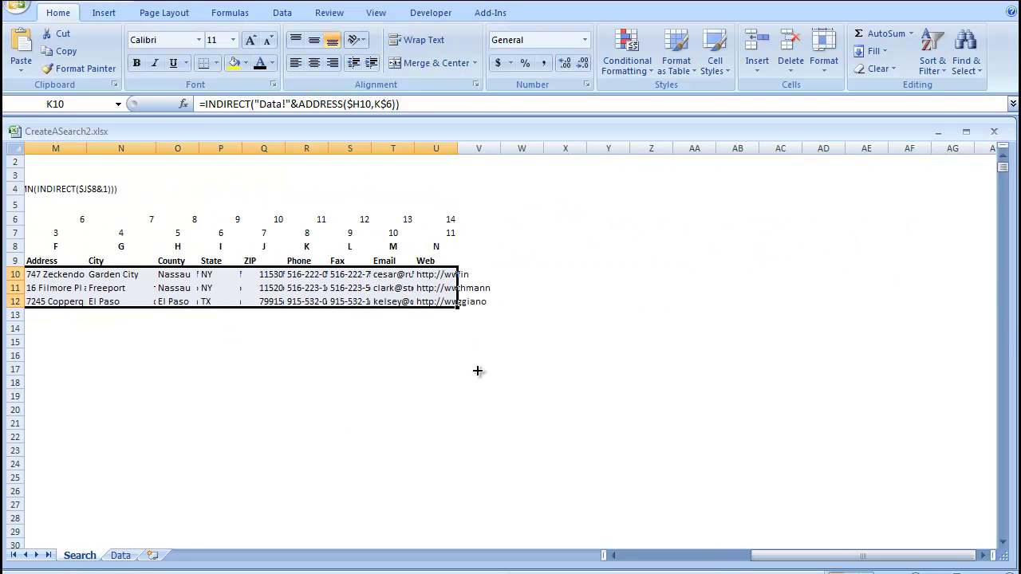
scroll(236, 367, "left", 10)
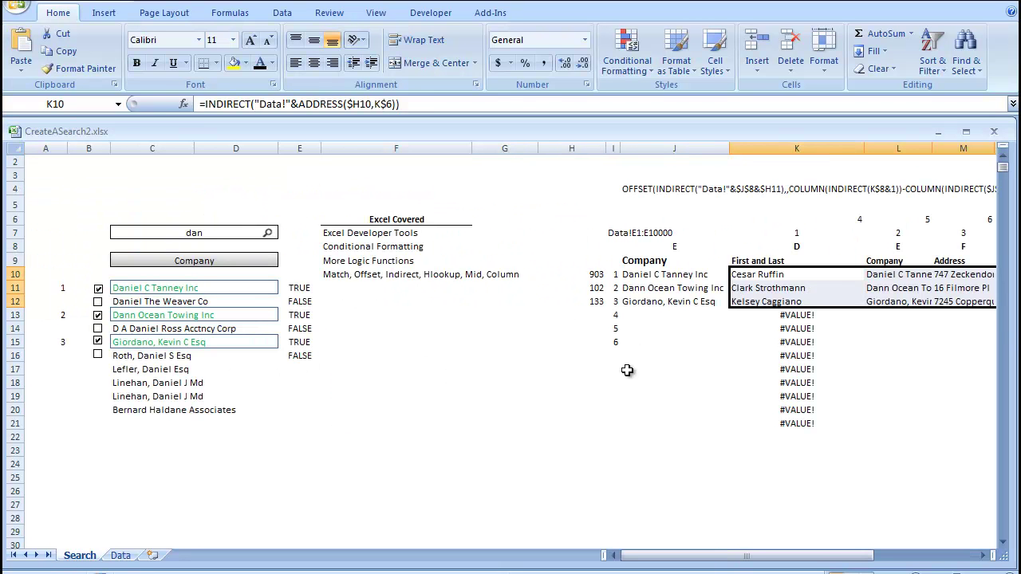
left_click(750, 274)
left_click(202, 104)
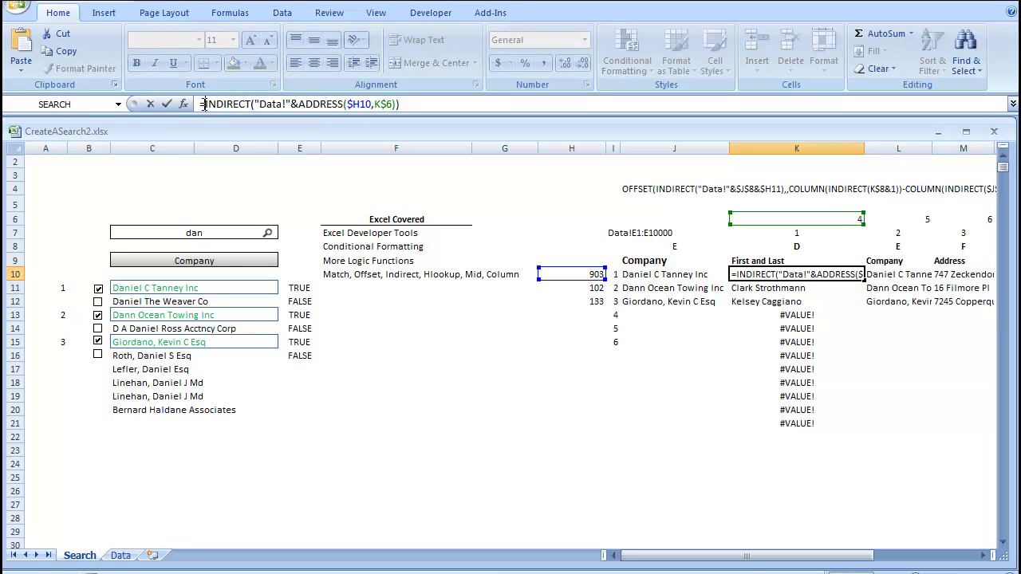
type("iferror(")
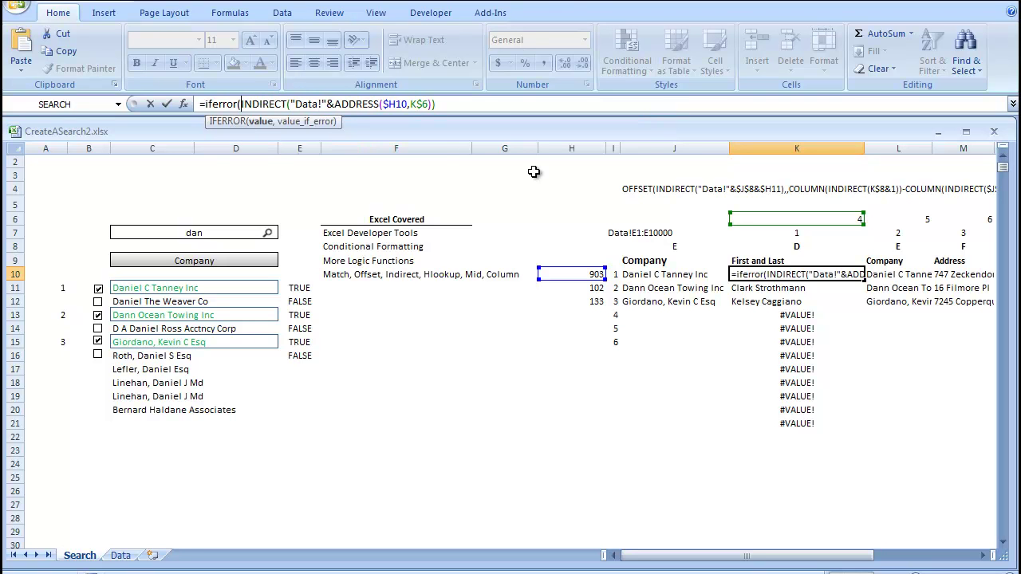
type(",")
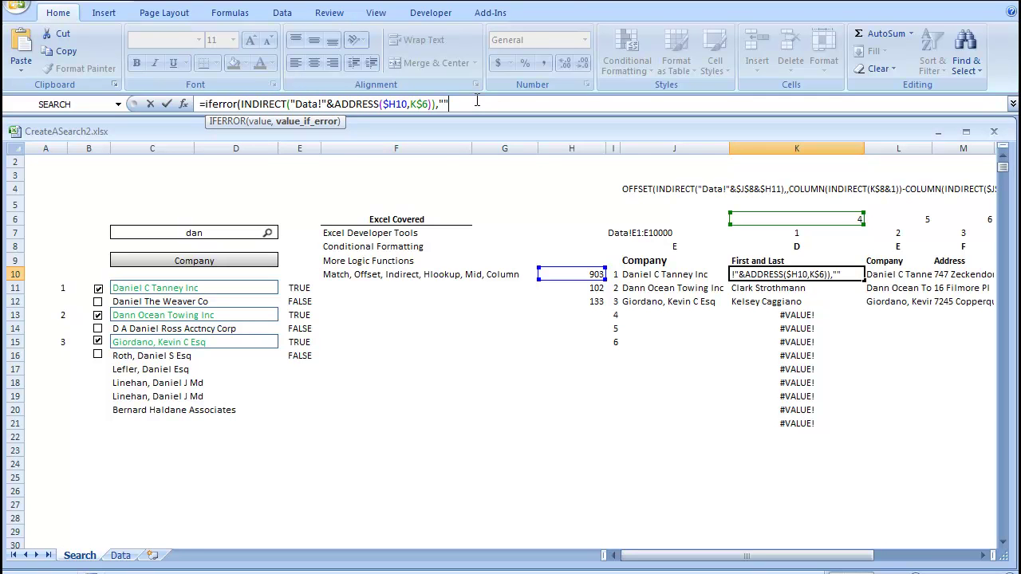
key("Return")
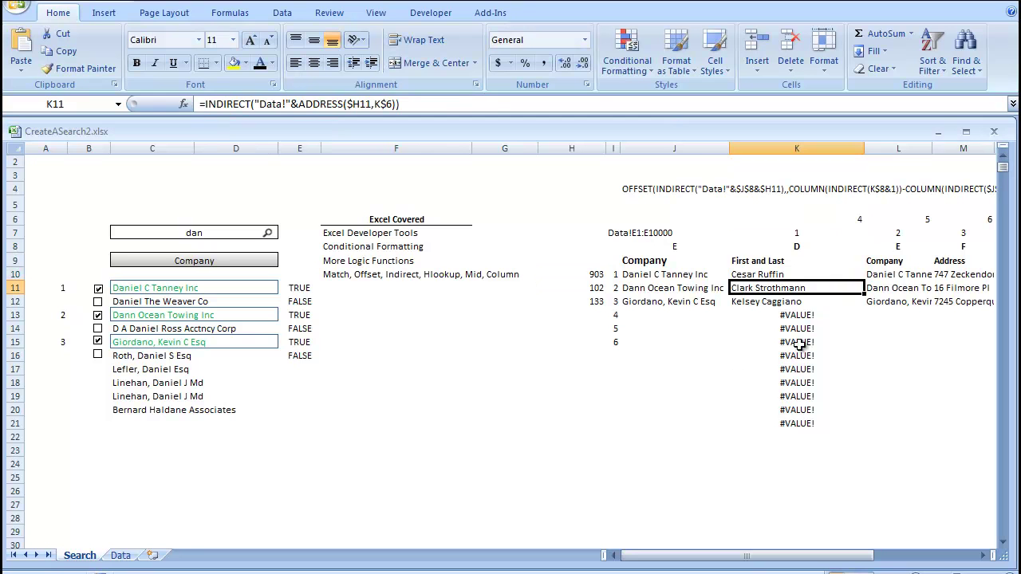
- Fill the IFERROR formula from K10 across the block down through row 21
left_click(796, 275)
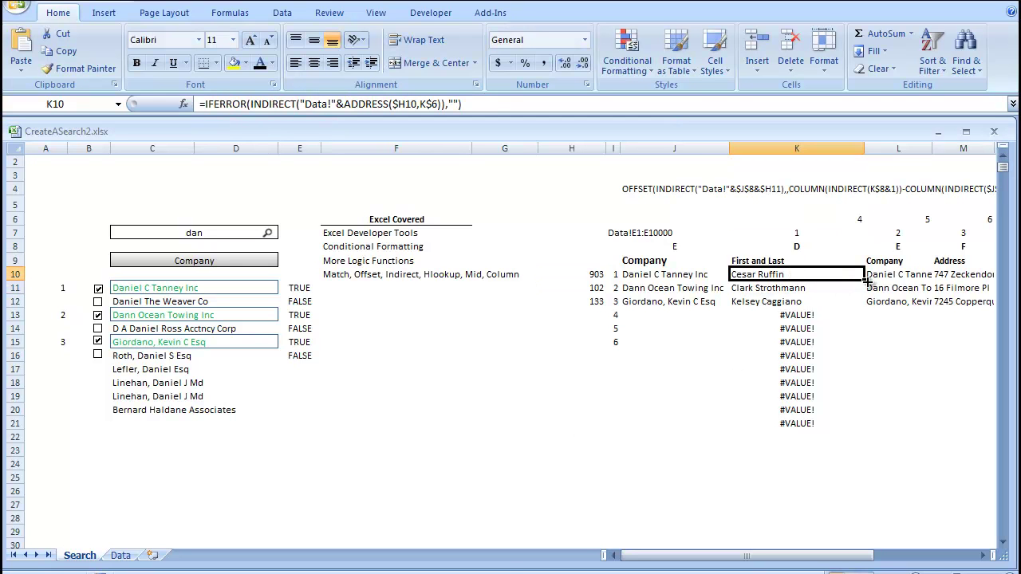
left_click_drag(866, 280, 917, 435)
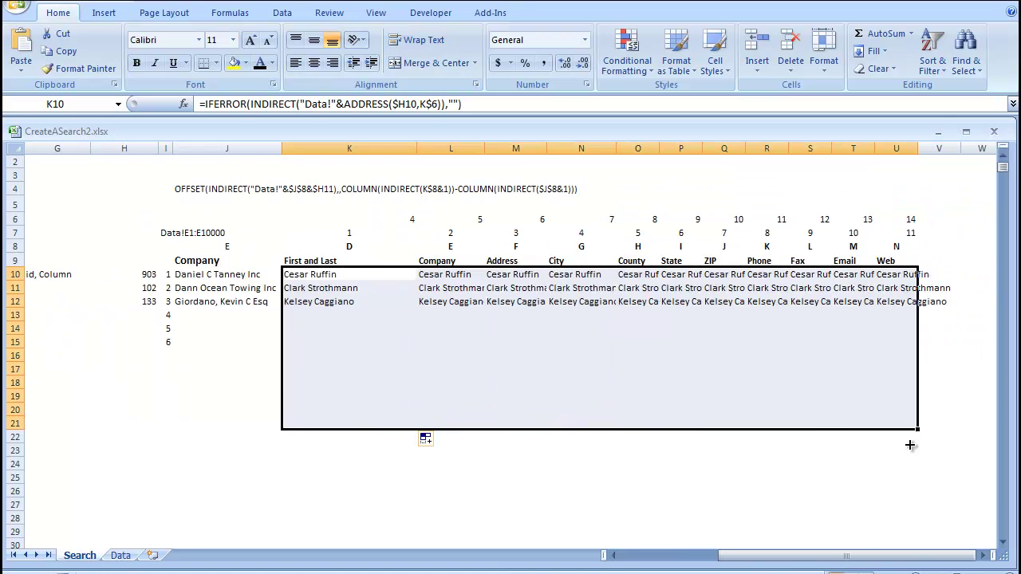
left_click(498, 372)
middle_click(425, 351)
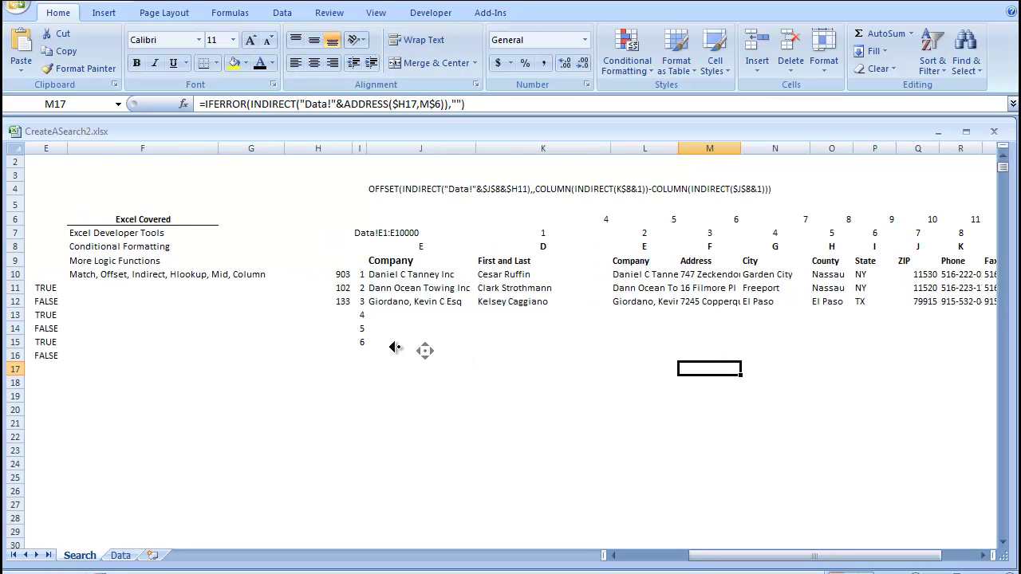
left_click_drag(391, 276, 477, 276)
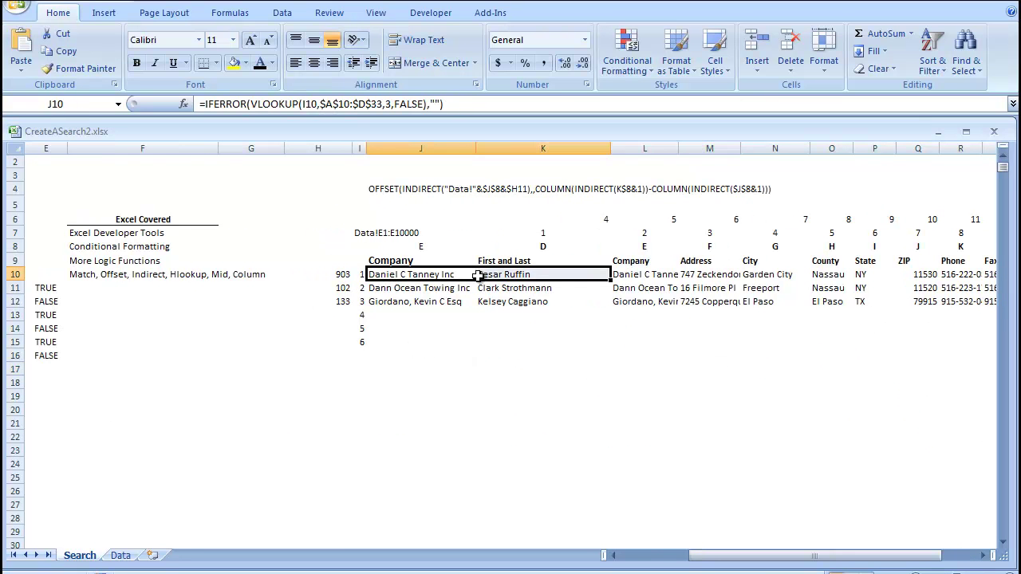
left_click(423, 277)
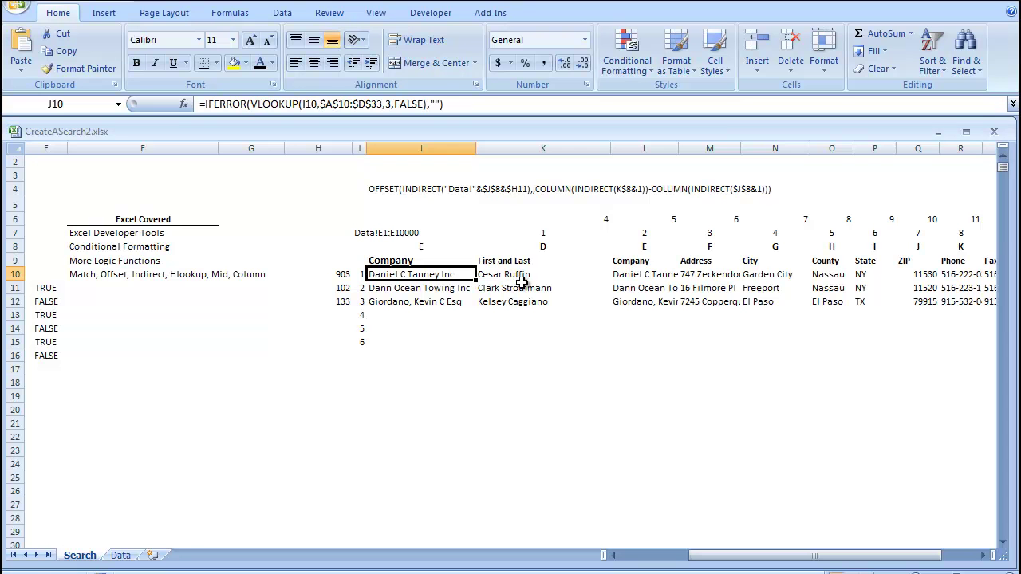
scroll(789, 291, "right", 1)
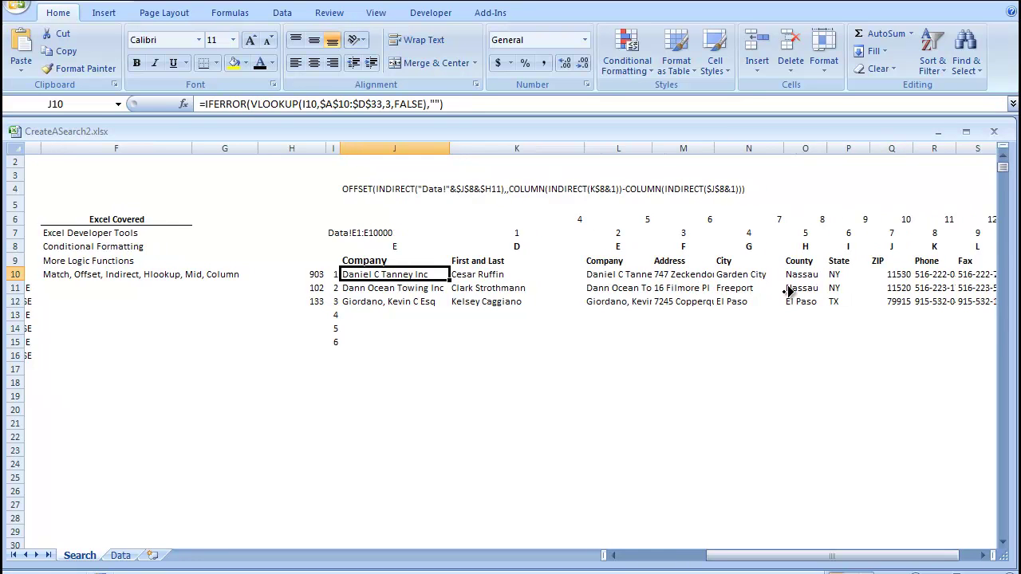
scroll(788, 291, "right", 3)
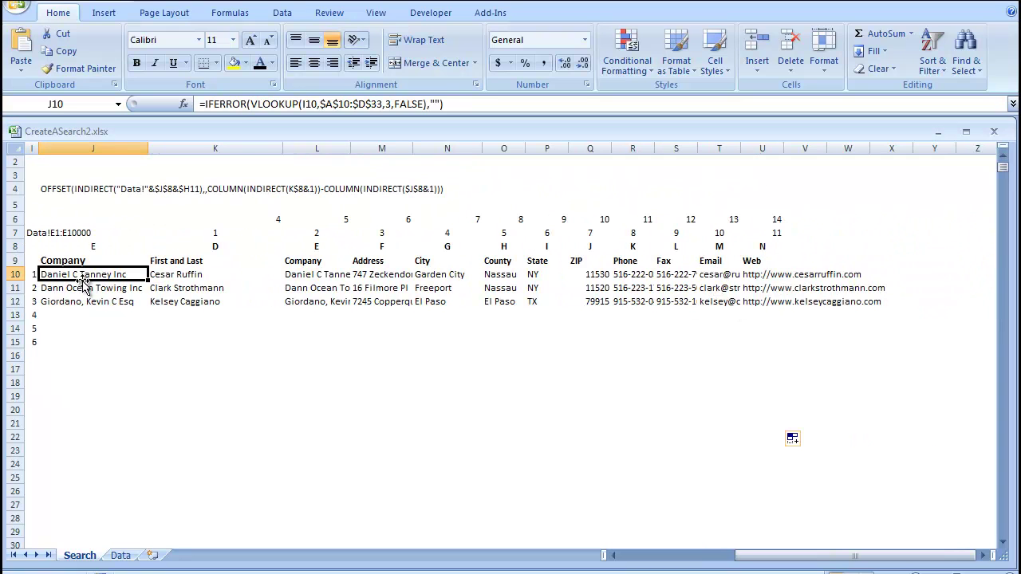
left_click(185, 276)
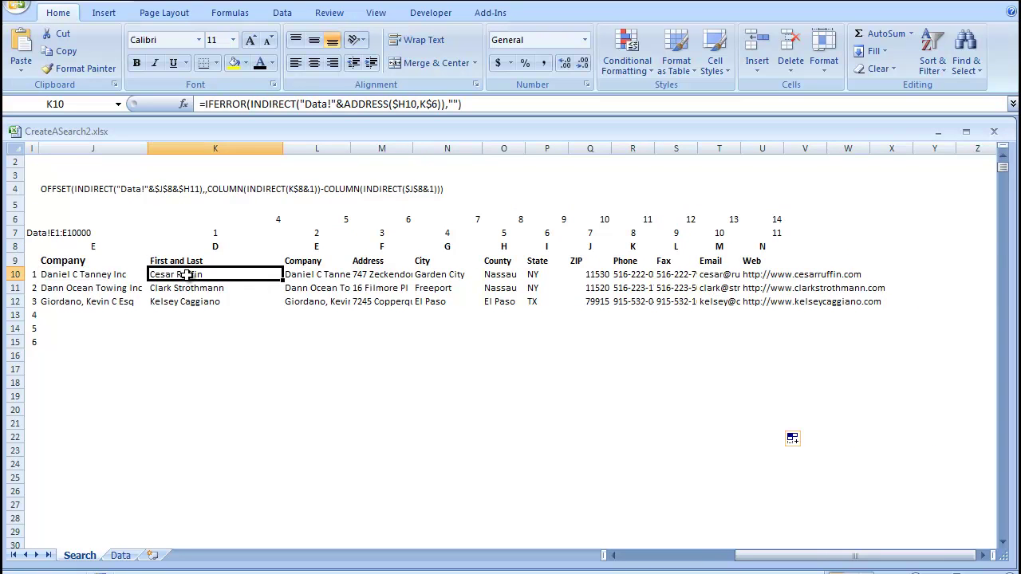
left_click(774, 277)
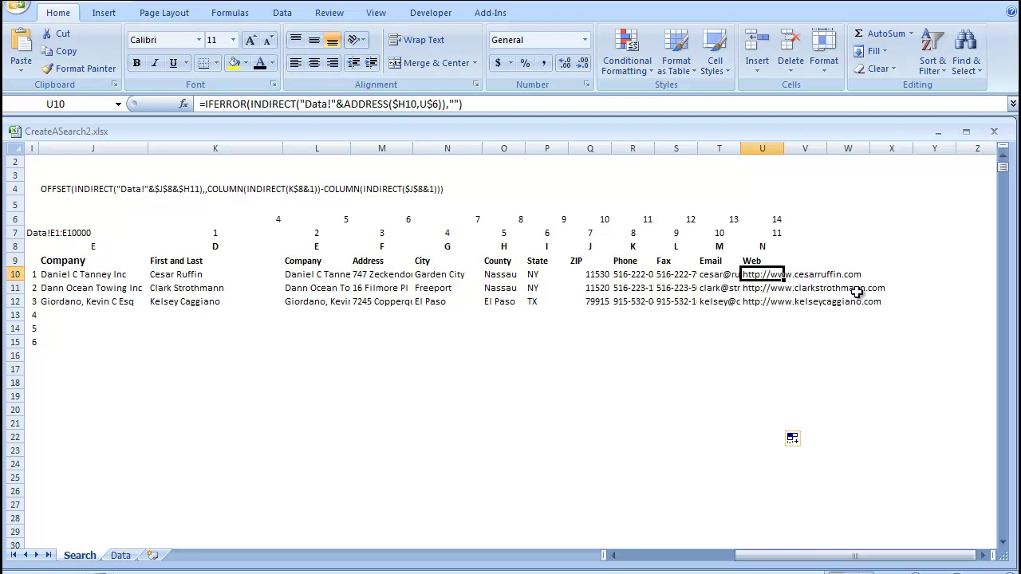
scroll(335, 281, "left", 2)
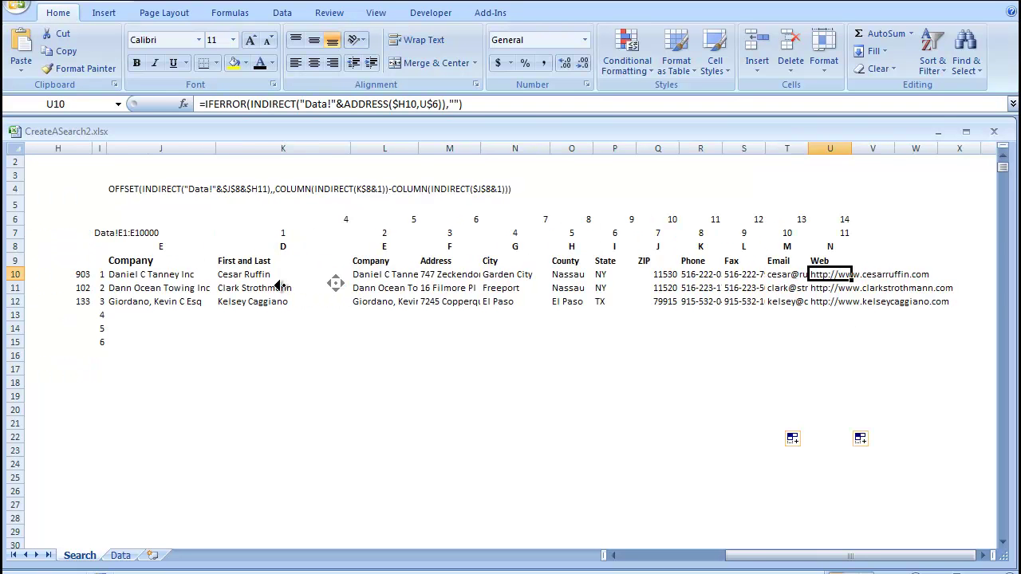
left_click(198, 274)
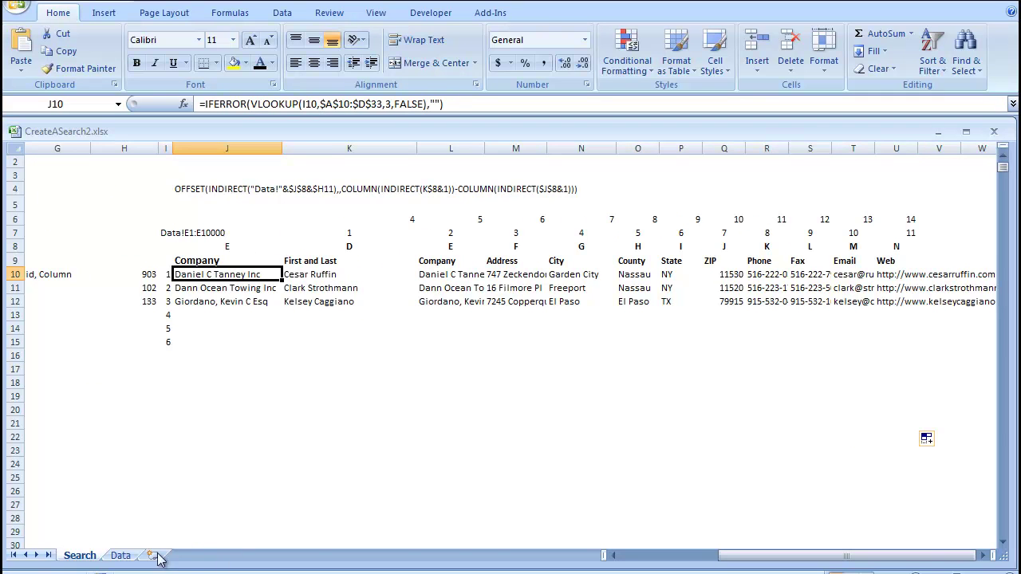
left_click(120, 555)
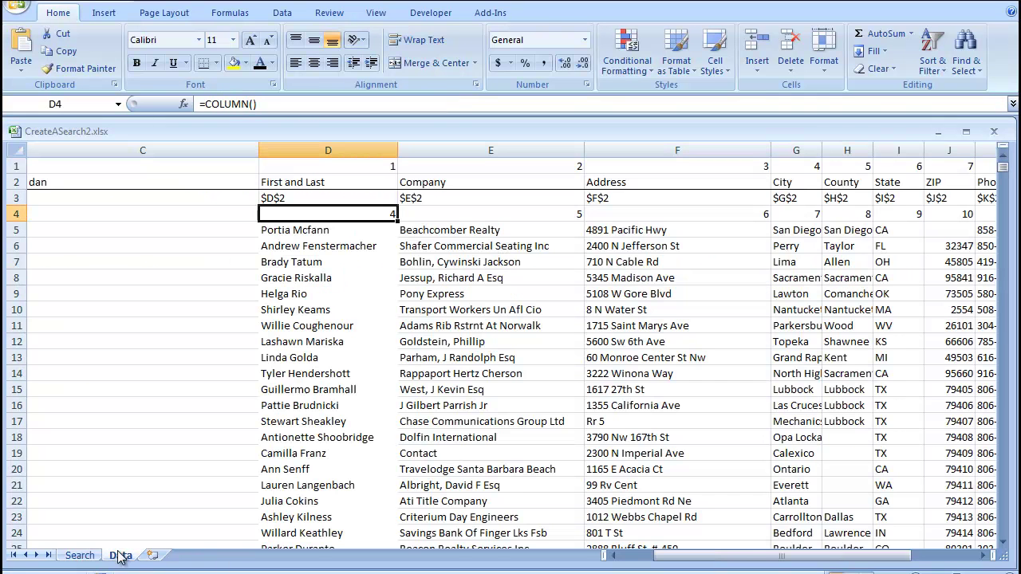
left_click(350, 276)
key("ctrl+f")
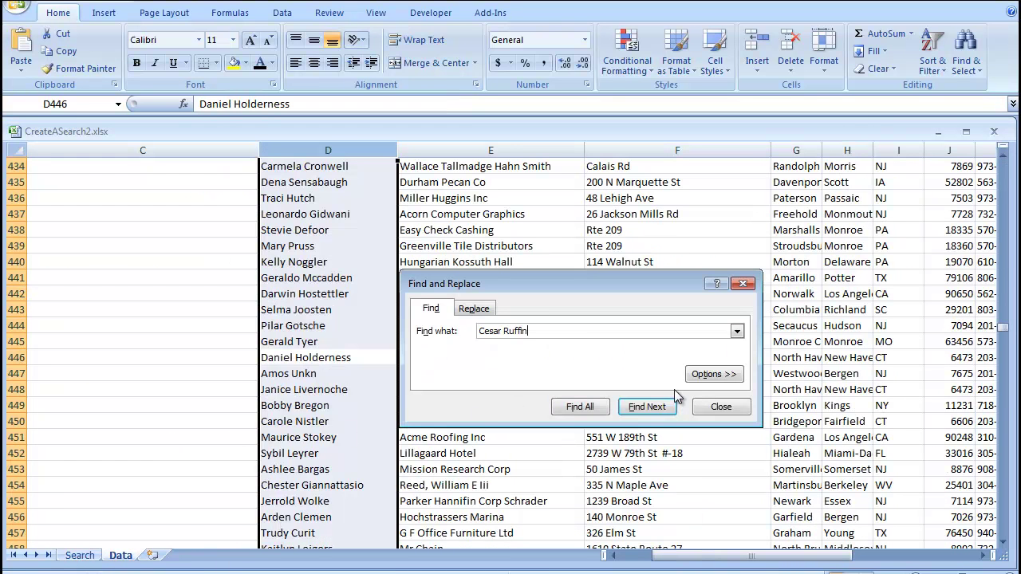
left_click(637, 409)
left_click_drag(635, 279, 553, 378)
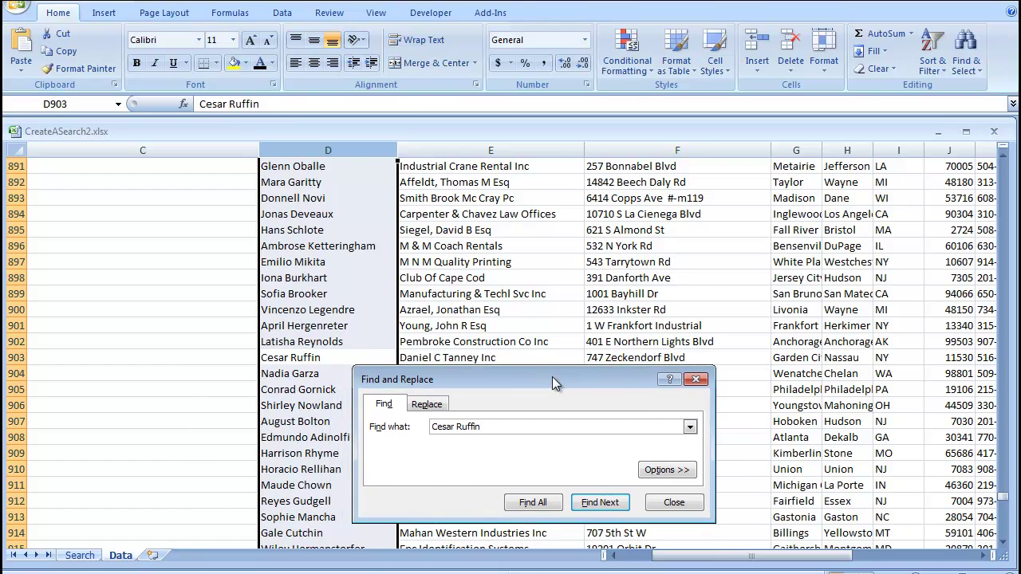
left_click(96, 560)
- Change the C9 search-field dropdown from Company to First and Last
left_click(698, 381)
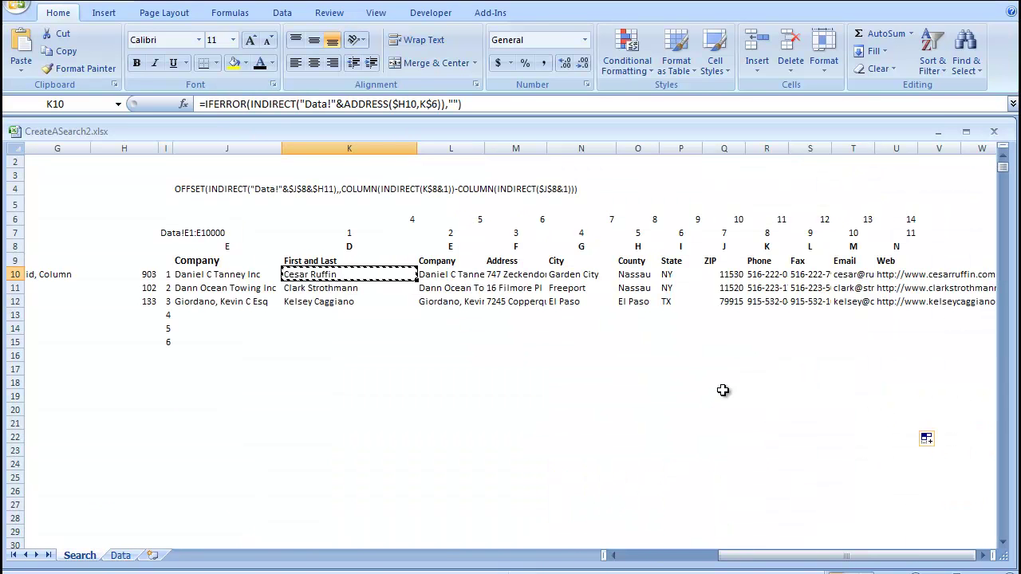
left_click(723, 390)
scroll(399, 359, "left", 3)
left_click(230, 261)
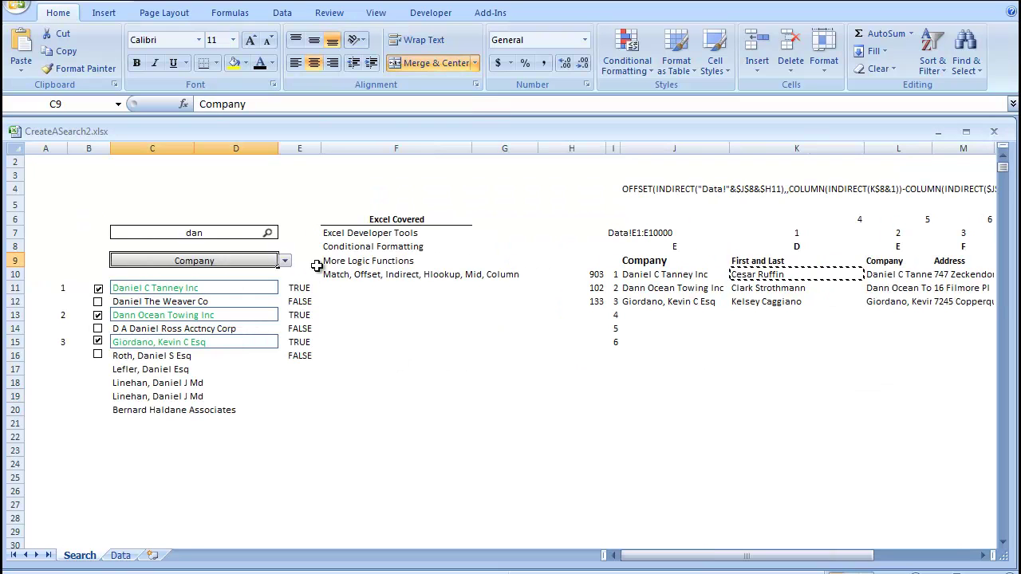
left_click(285, 261)
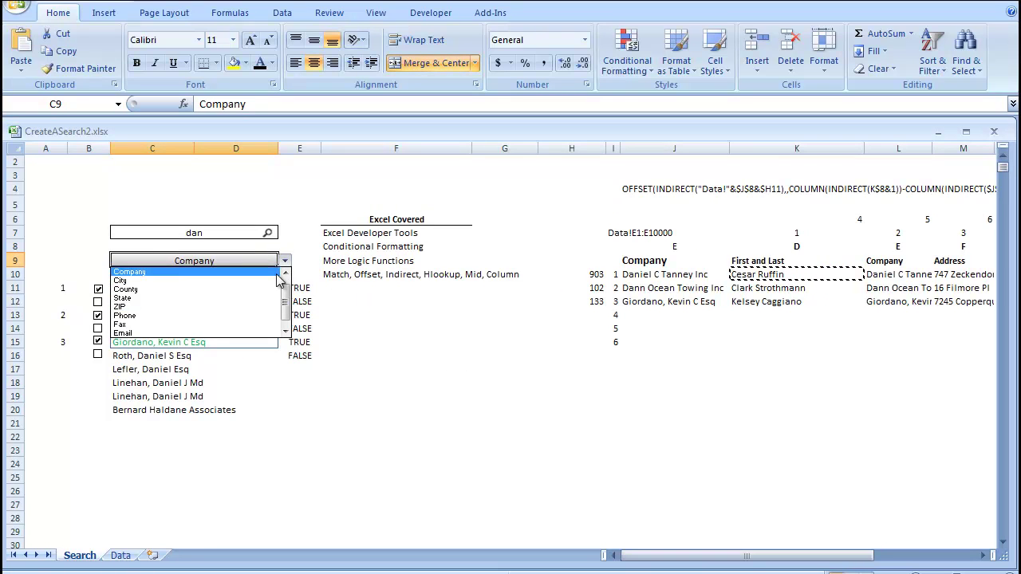
left_click(285, 274)
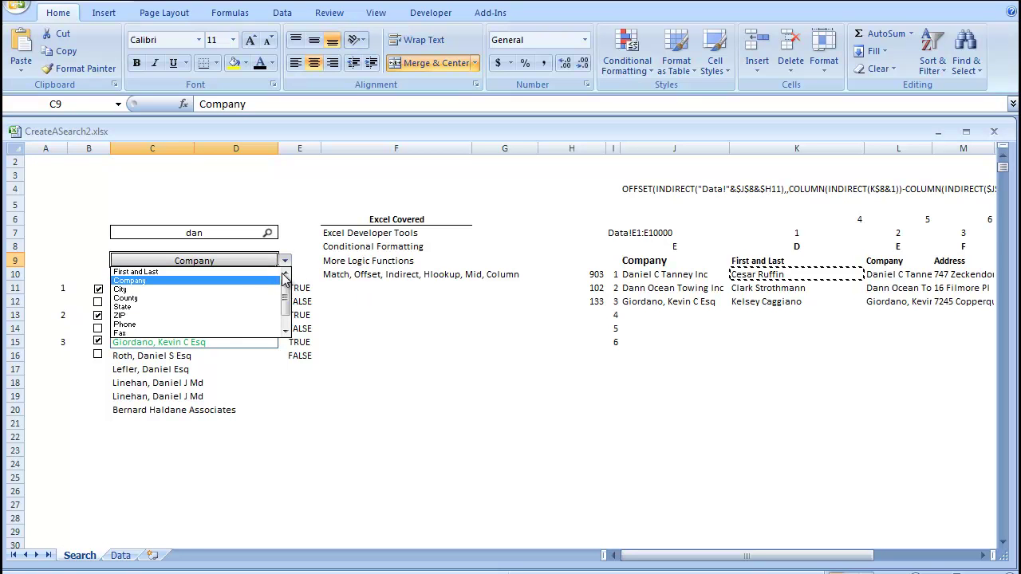
left_click(230, 273)
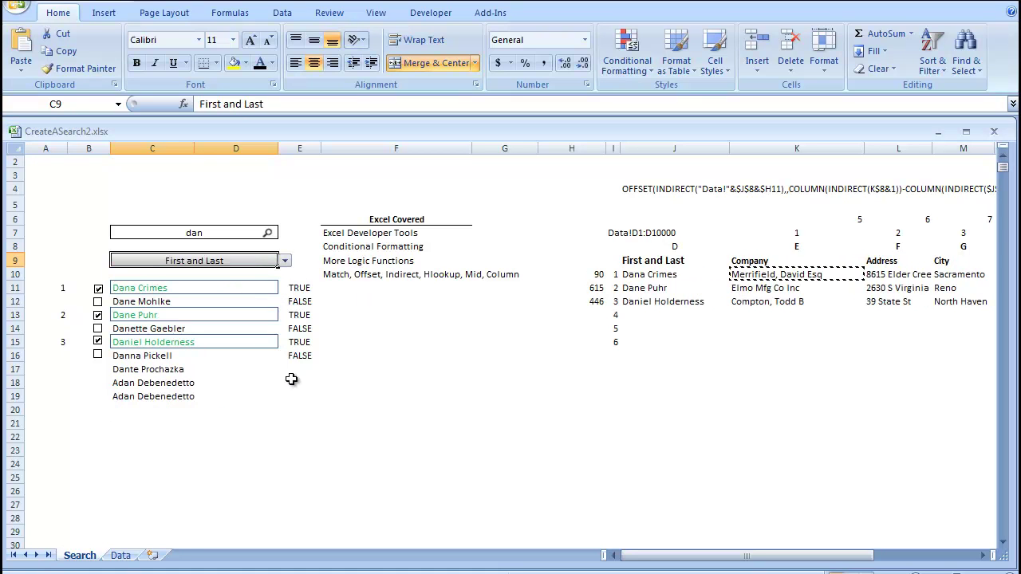
- Highlight the matched names in J9:J12 and the pulled record columns
left_click_drag(654, 261, 655, 301)
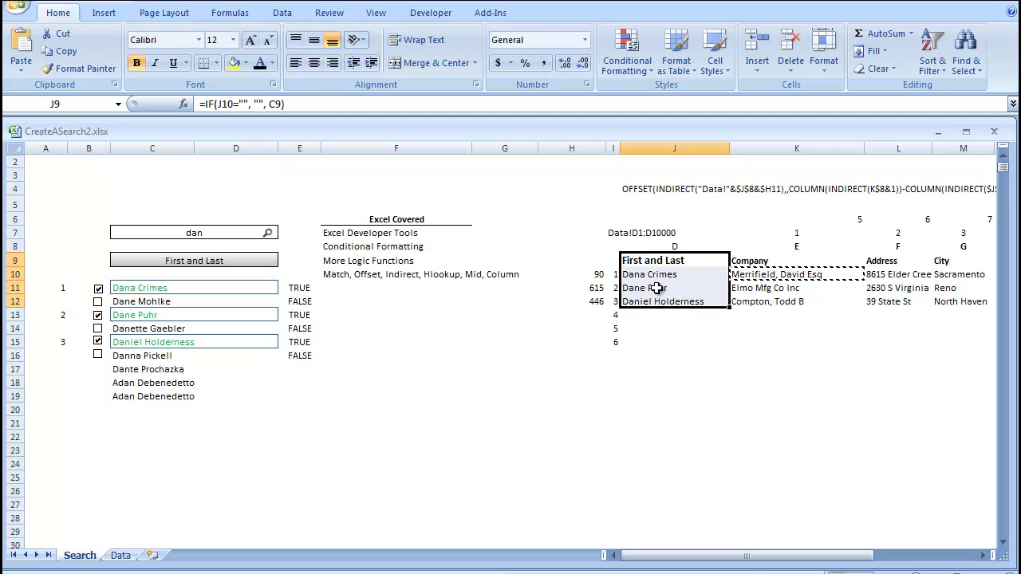
left_click_drag(740, 260, 772, 316)
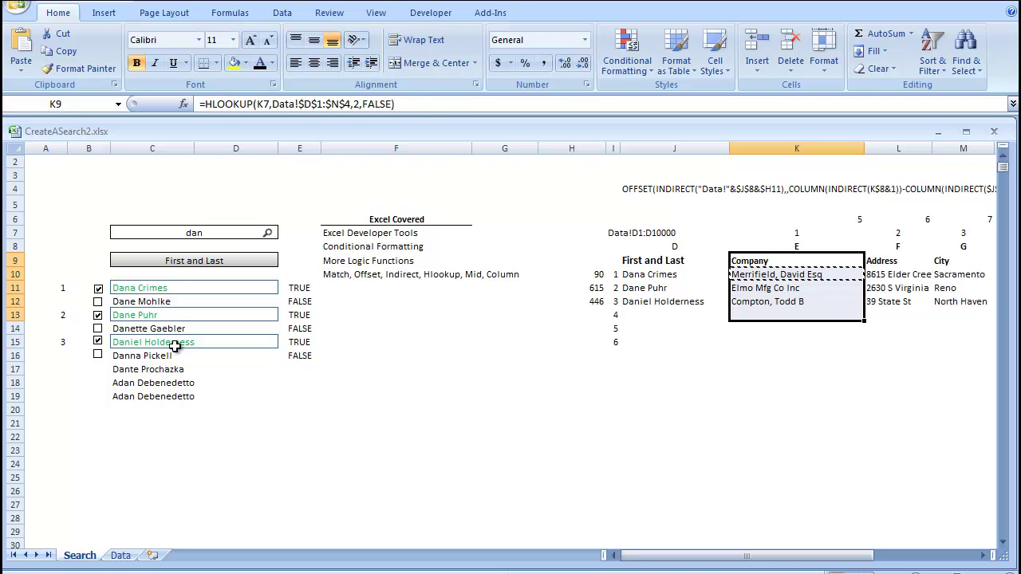
left_click_drag(798, 274, 759, 295)
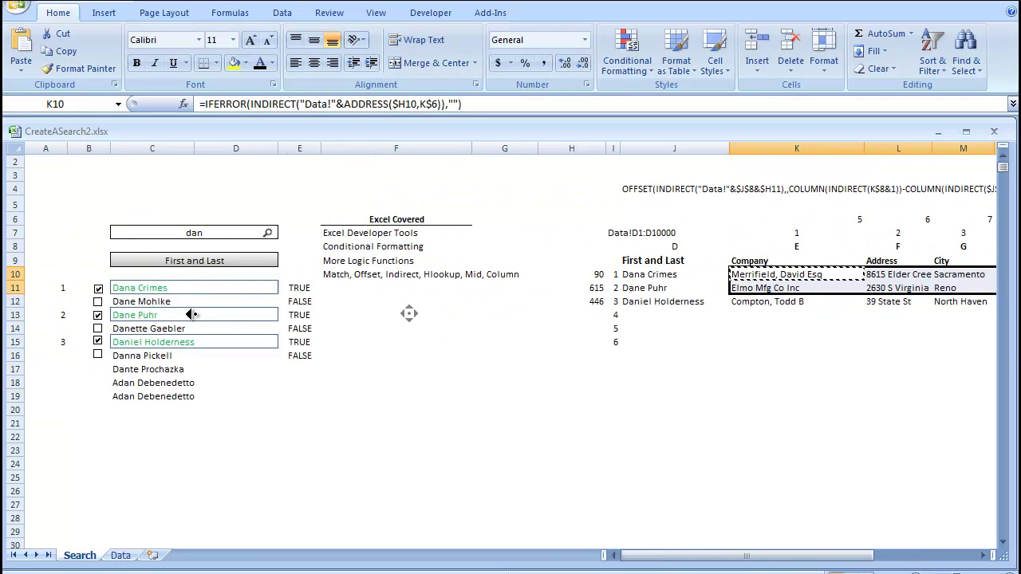